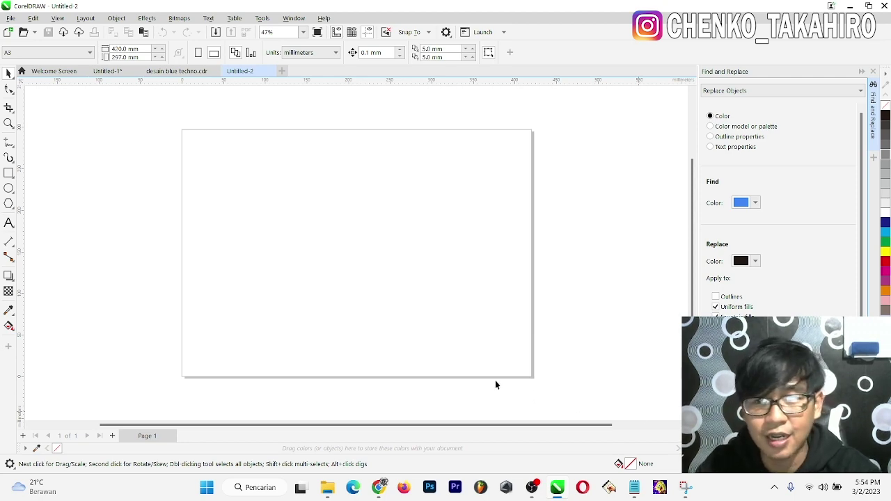
Try PowerClipping the circle inside the rectangle, then undo it.
right_click(263, 158)
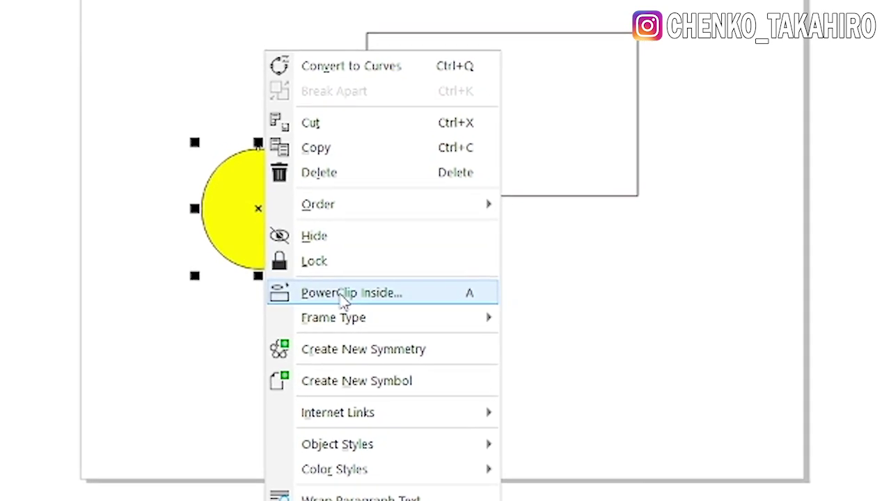
click(359, 285)
click(391, 231)
key(ctrl+z)
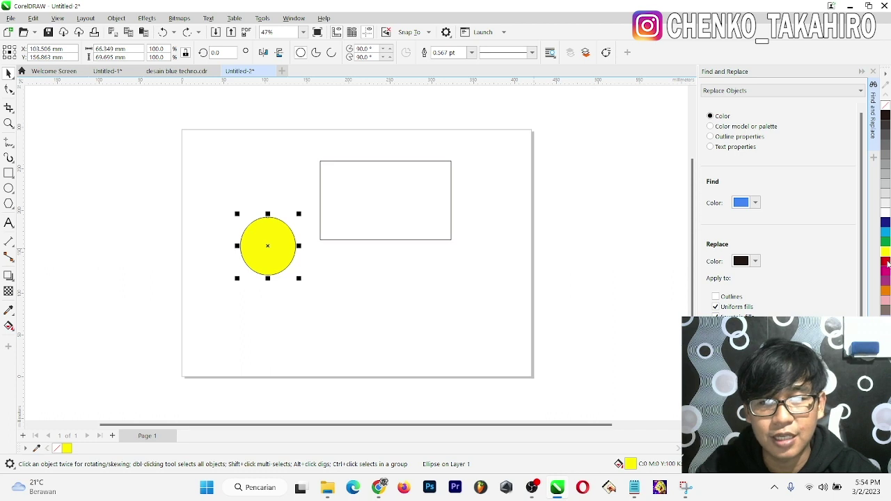
Fill the circle red and PowerClip it inside the rectangle.
click(887, 263)
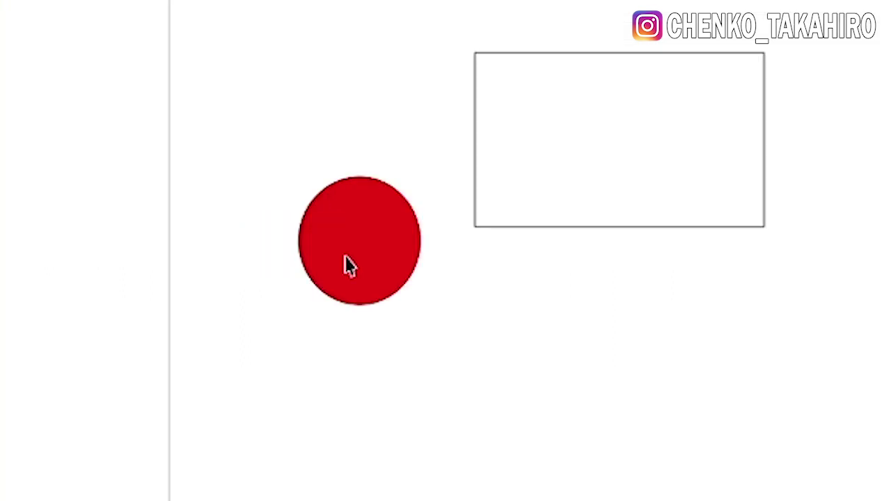
right_click(263, 256)
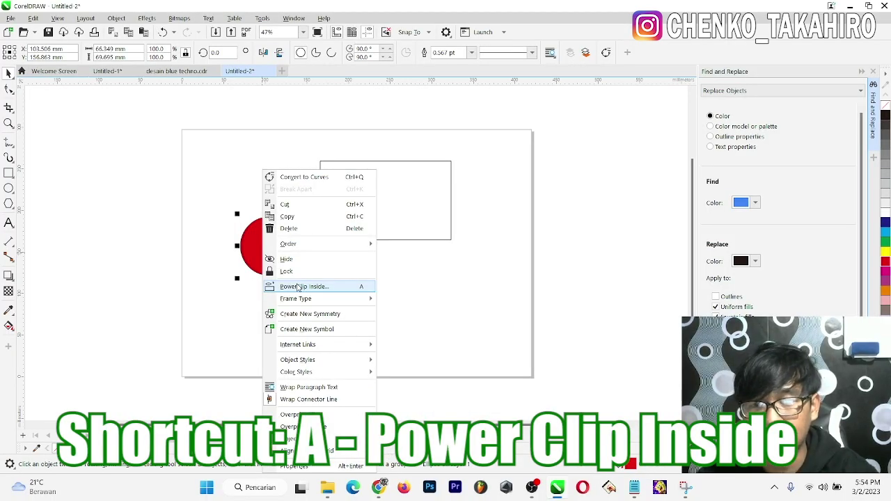
click(460, 331)
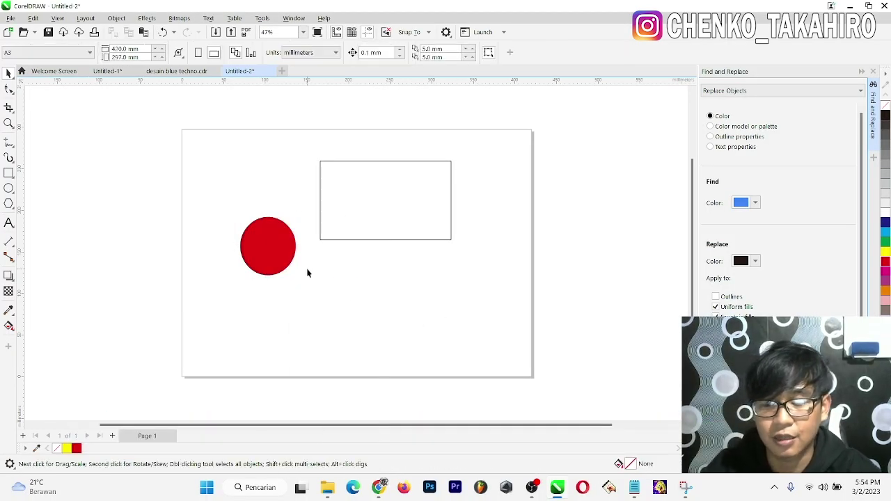
click(278, 249)
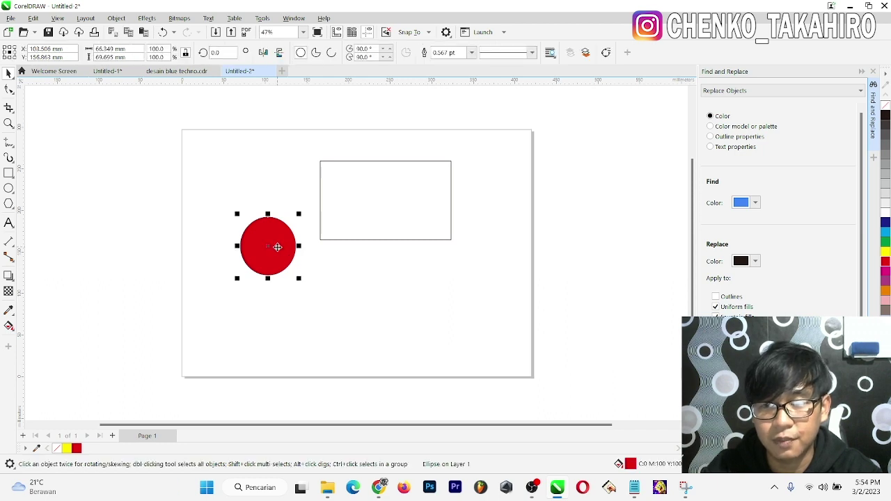
click(472, 324)
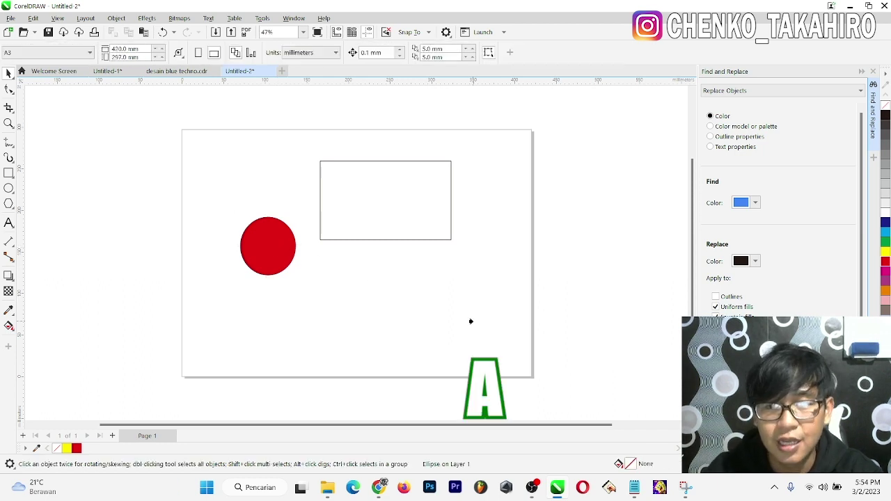
shift+click(393, 215)
key(c)
key(e)
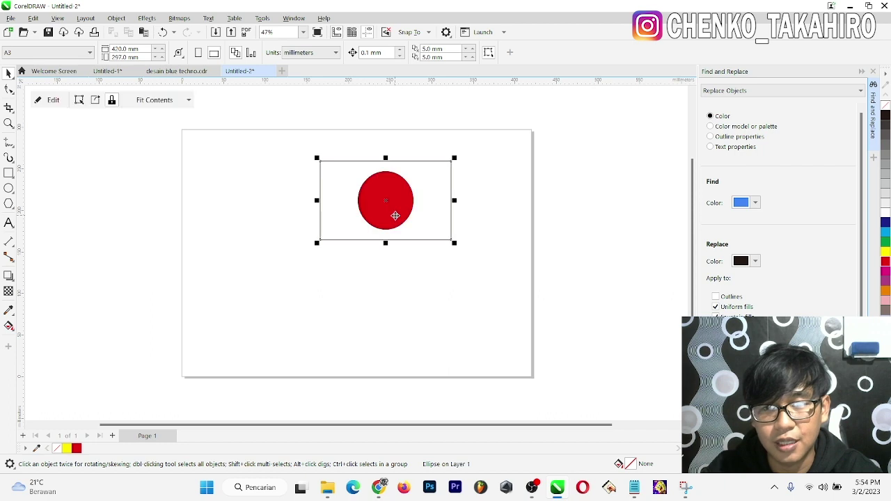
click(444, 313)
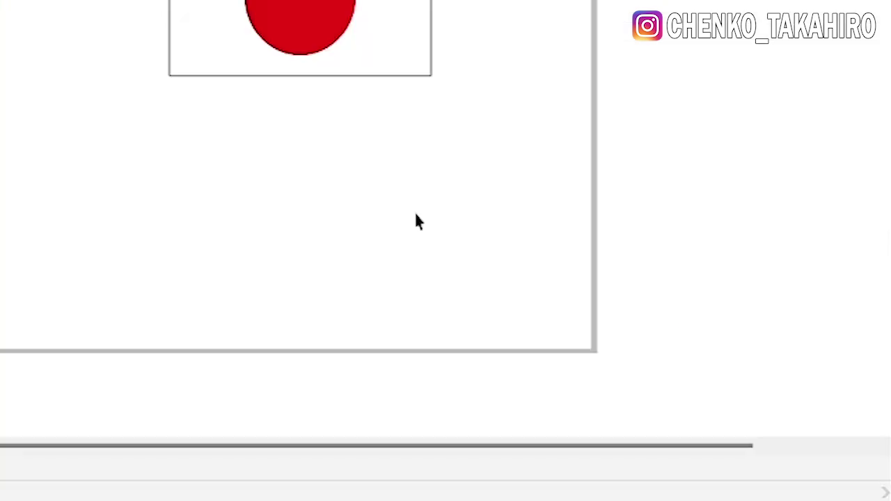
Undo the PowerClip so the red circle is free of the rectangle.
right_click(420, 280)
click(273, 296)
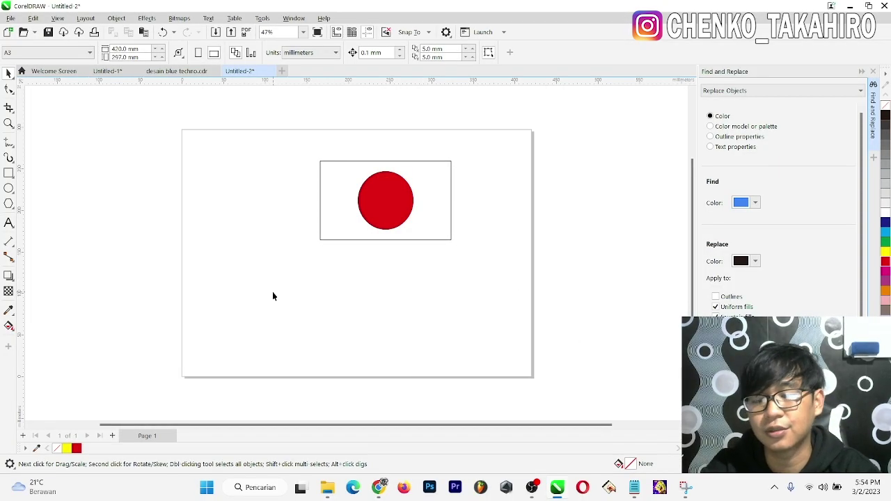
key(ctrl+z)
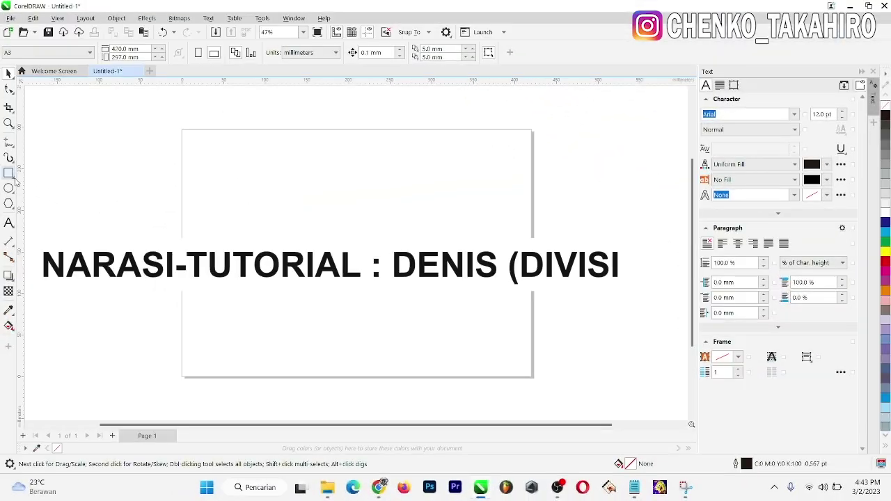
Draw a rectangle to the right of the page centre.
click(14, 178)
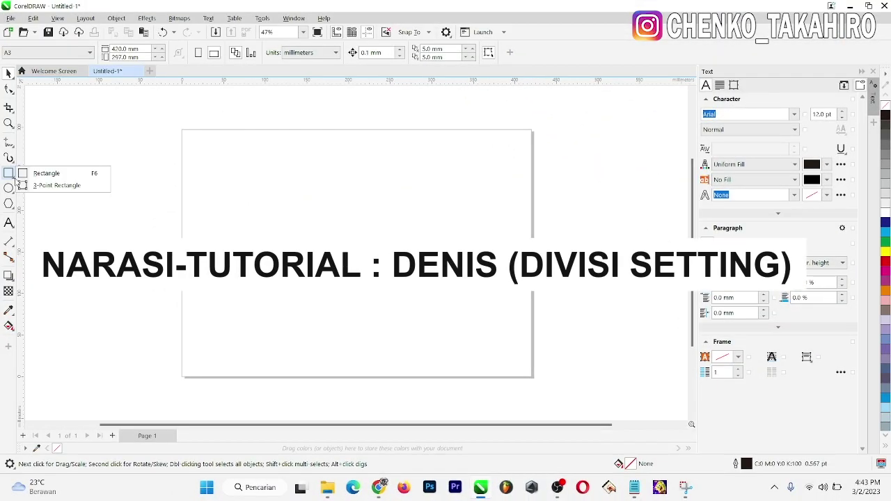
click(34, 178)
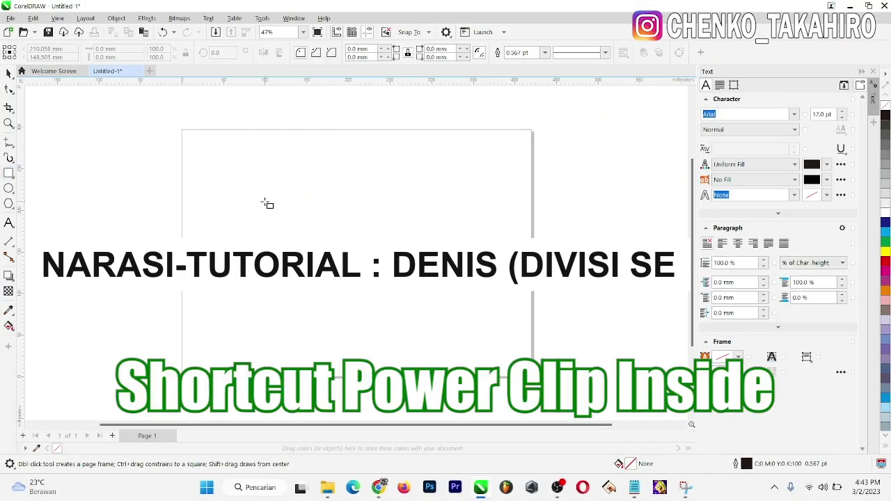
mouse_move(347, 214)
mouse_down()
mouse_move(465, 304)
mouse_move(457, 312)
mouse_up()
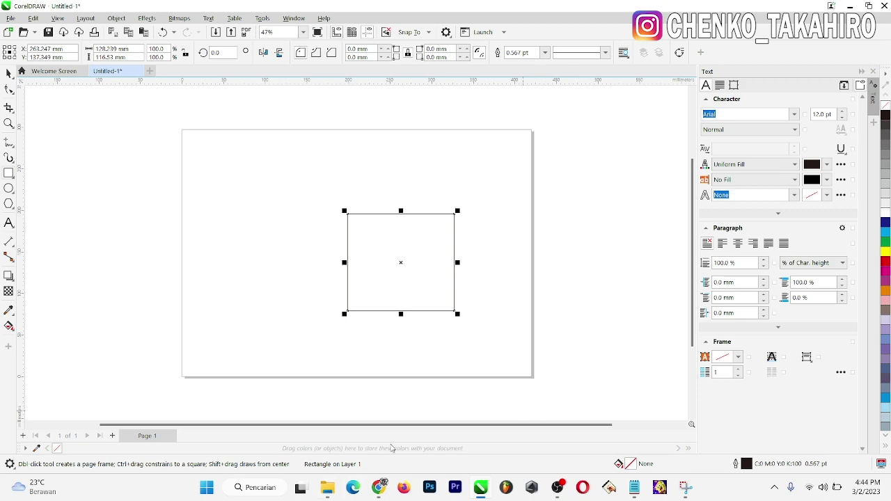
Drag the capybara meme image from the Unduhan folder onto the canvas.
click(327, 487)
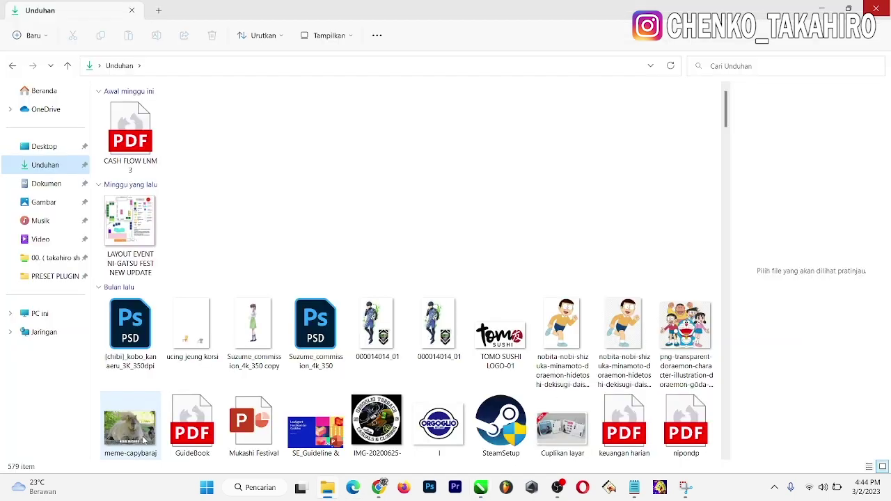
drag(129, 411, 460, 459)
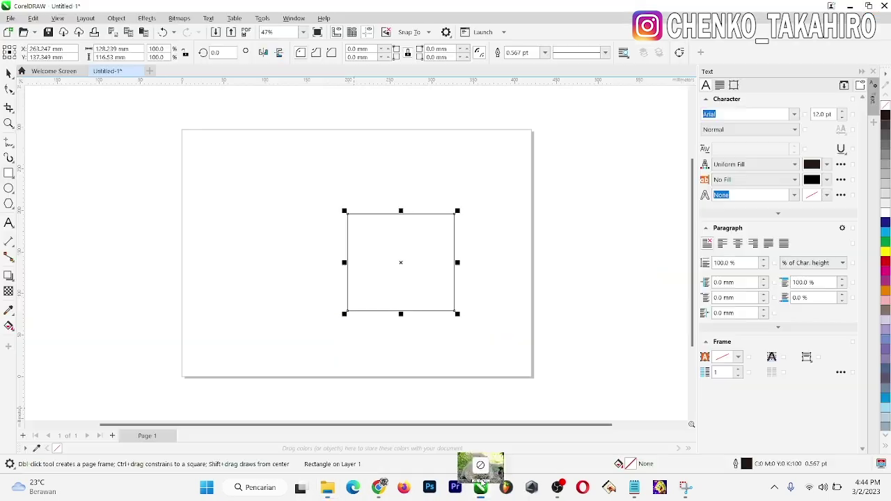
mouse_move(459, 460)
mouse_down()
mouse_move(246, 207)
mouse_move(341, 271)
mouse_up()
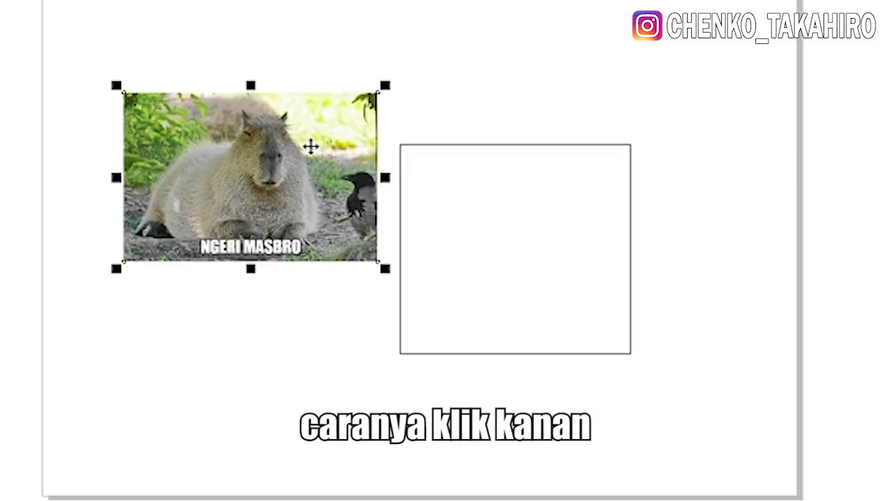
PowerClip the capybara image into the rectangle, then drag it back out to the left.
right_click(310, 146)
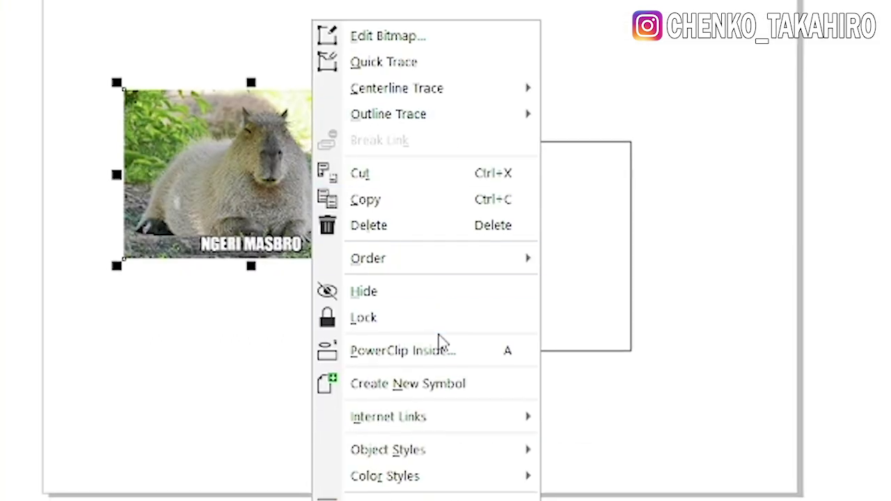
click(443, 333)
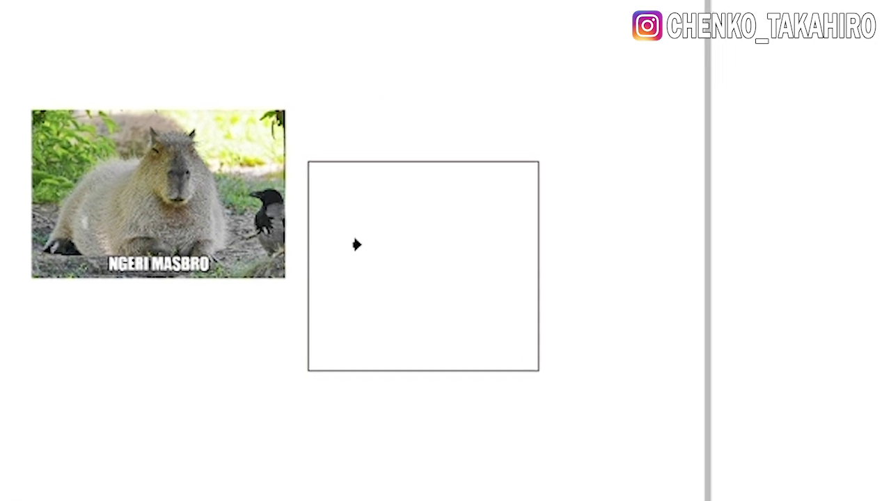
click(359, 245)
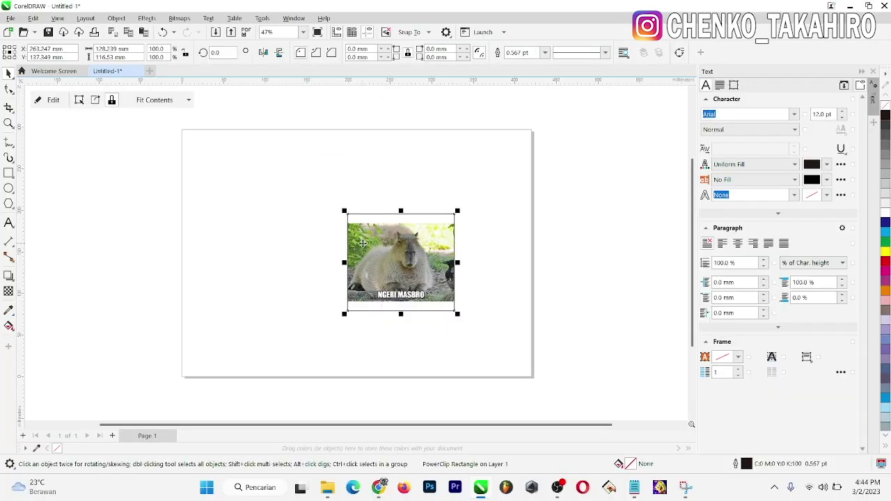
drag(363, 244, 382, 213)
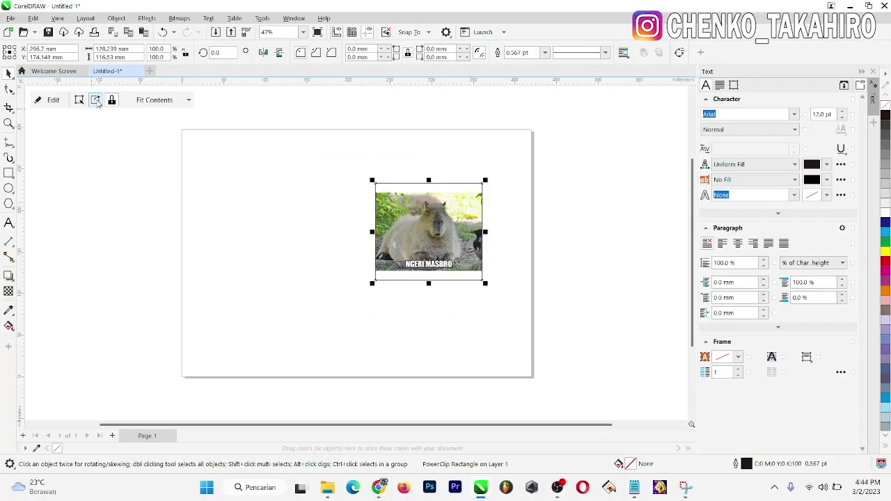
click(96, 100)
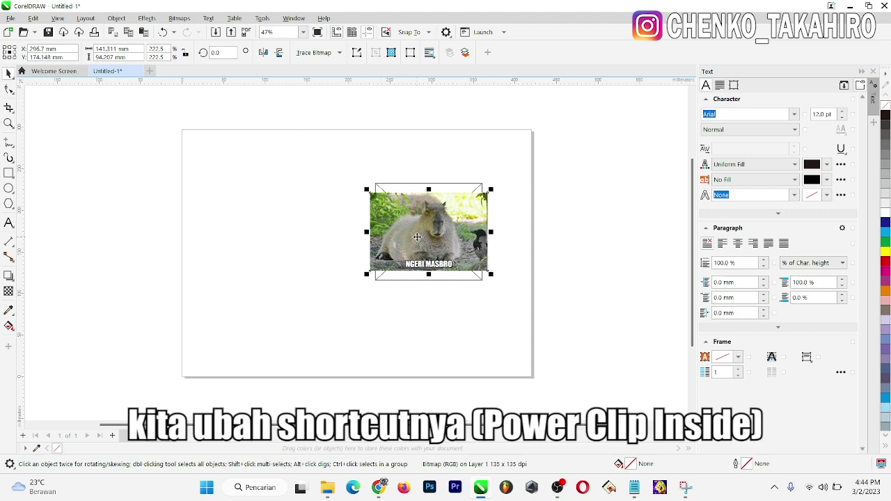
drag(417, 237, 273, 237)
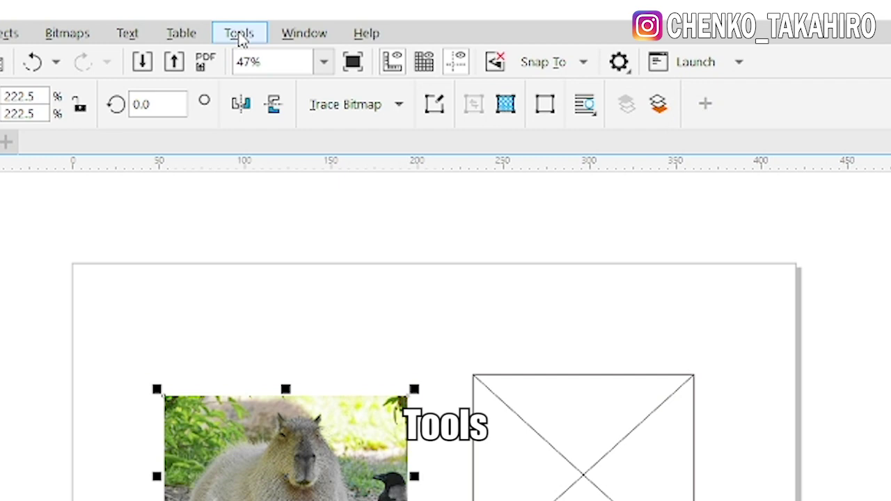
click(263, 20)
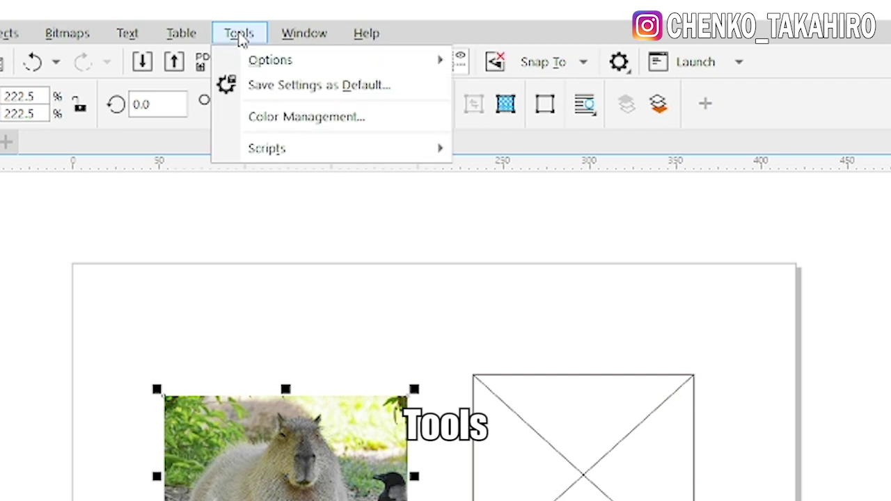
mouse_move(270, 60)
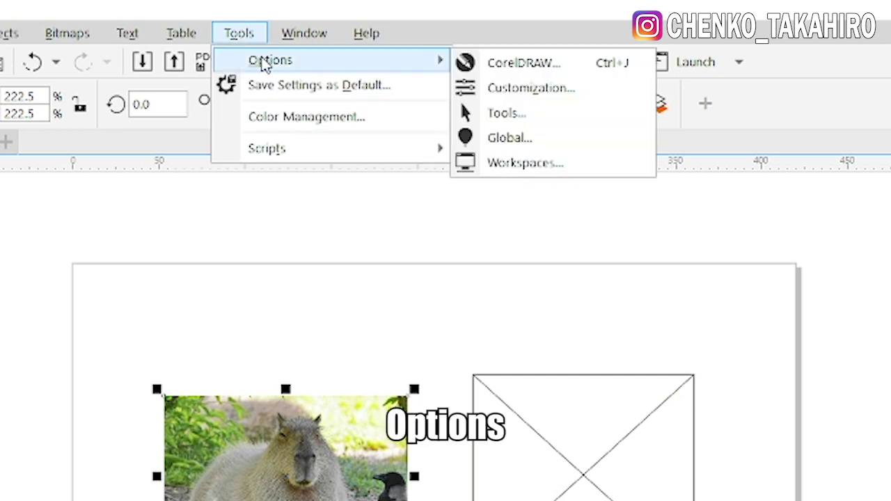
In Customization > Commands, search all commands for 'ower' and select PowerClip Inside.
click(500, 89)
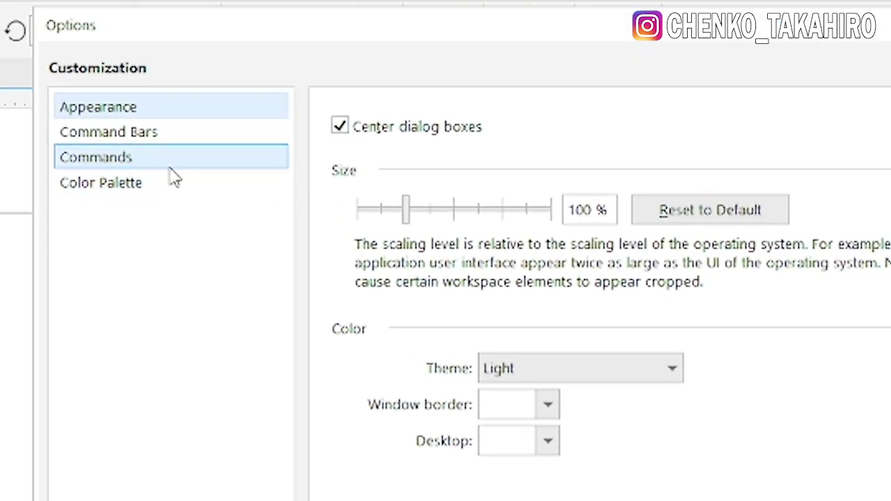
click(197, 164)
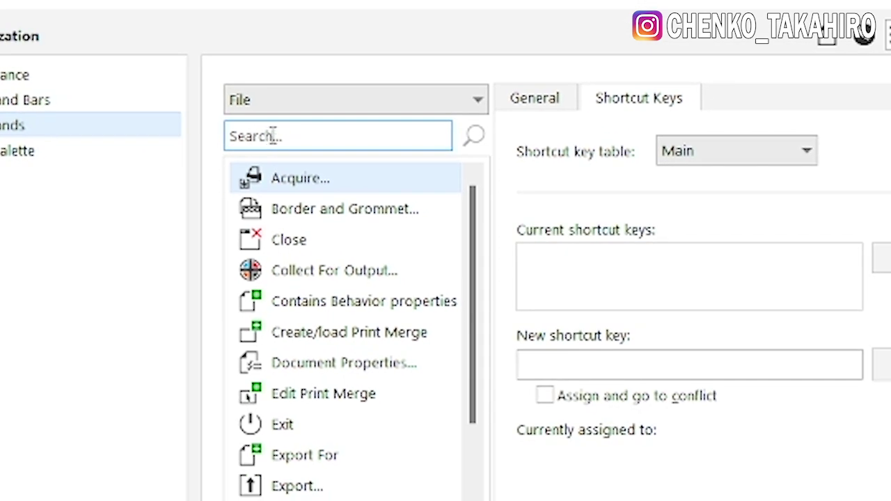
click(304, 105)
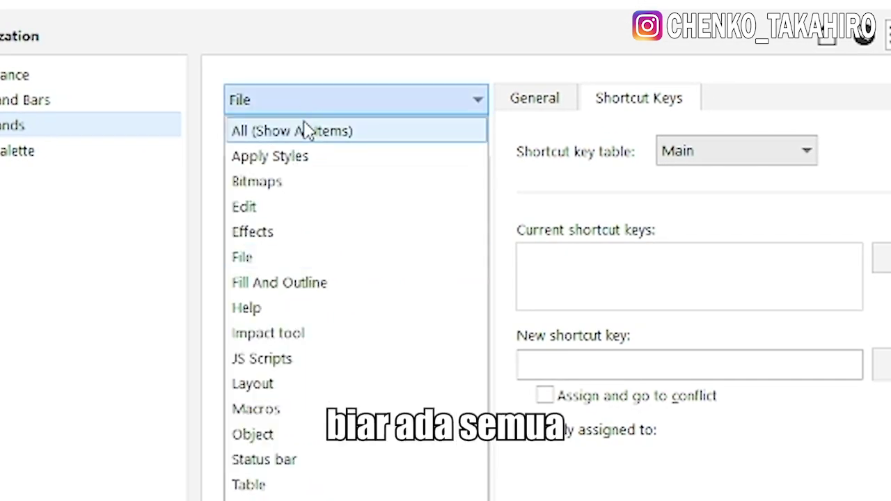
click(307, 132)
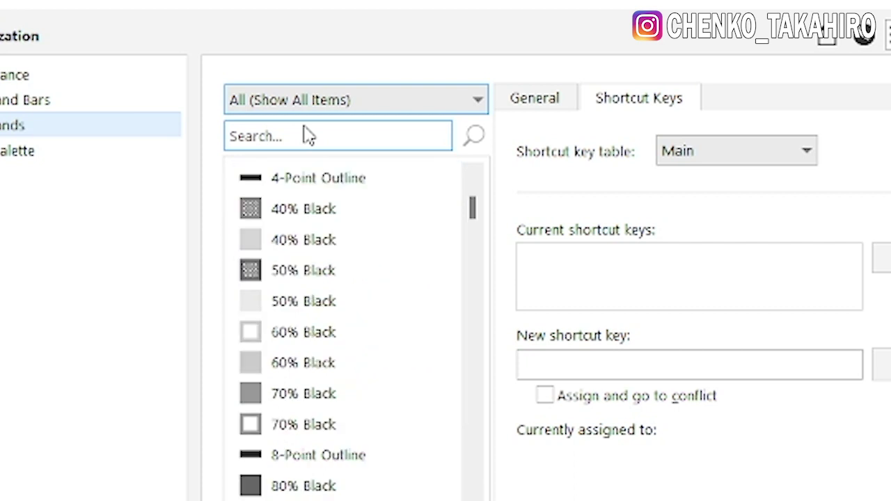
click(311, 144)
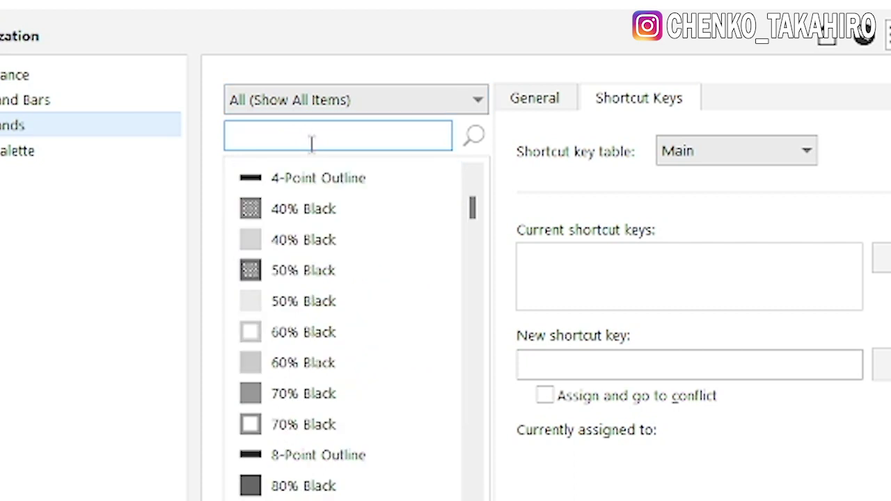
text(power)
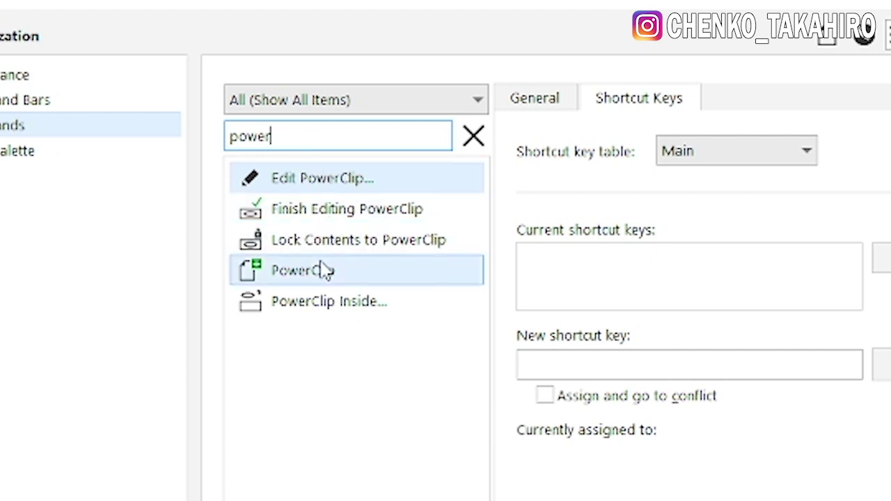
click(343, 309)
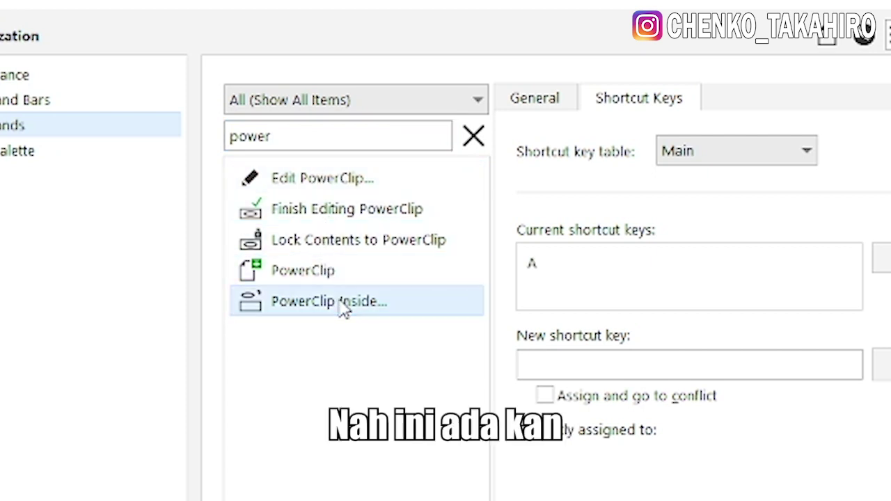
Check PowerClip Inside's existing A shortcut, try B as a new key, then close.
click(292, 169)
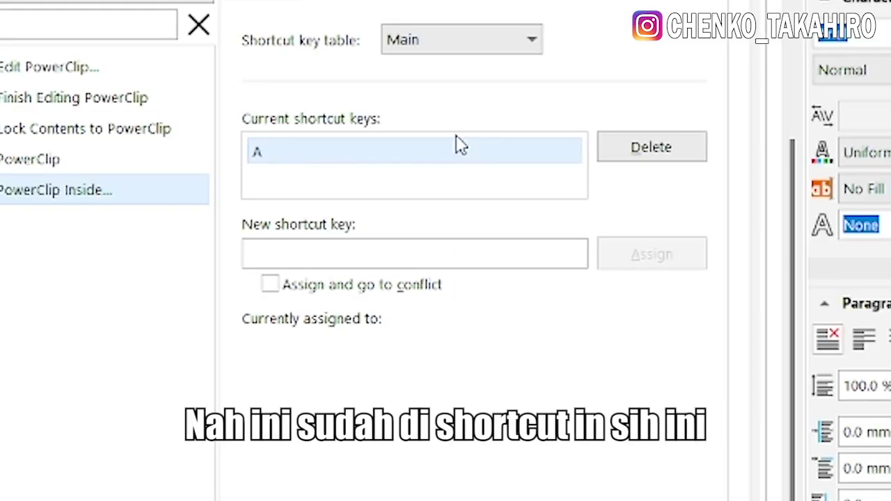
click(416, 190)
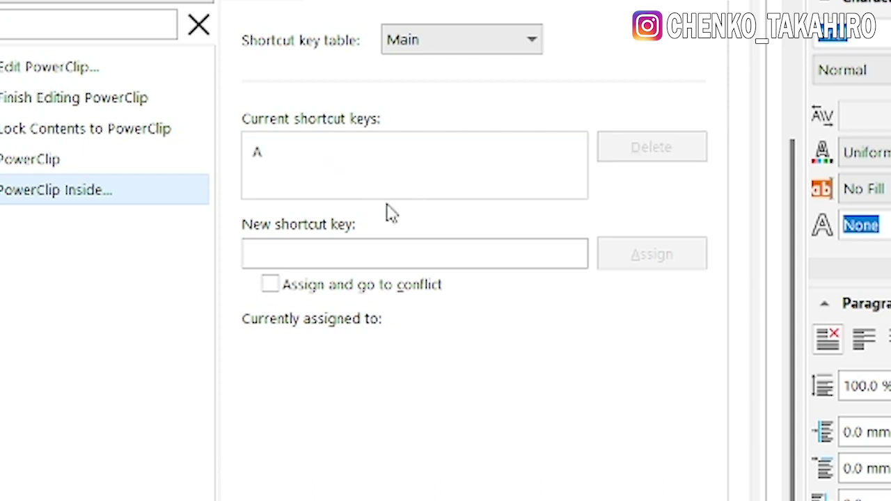
click(373, 254)
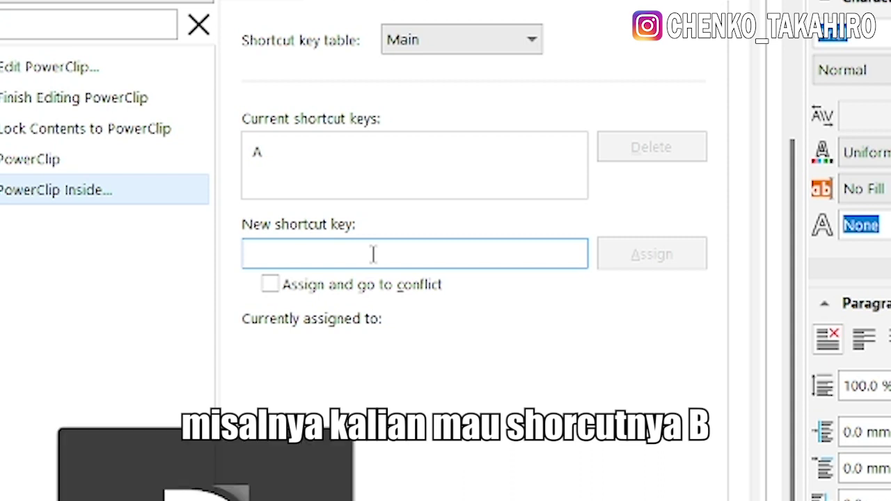
key(b)
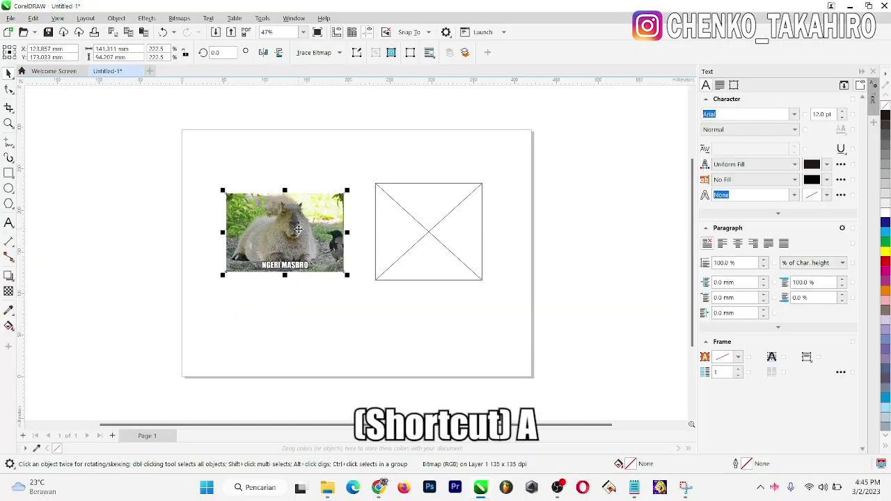
key(a)
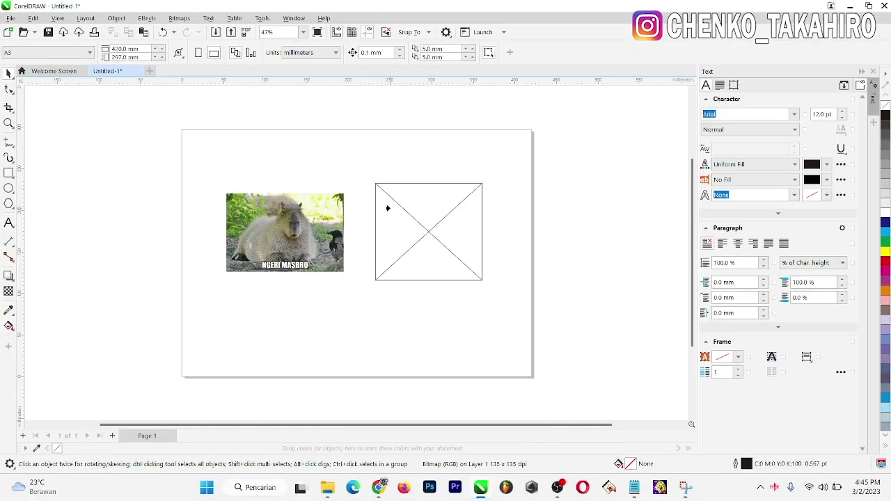
Pull the capybara photo out of its frame and delete the empty frame.
drag(388, 208, 390, 209)
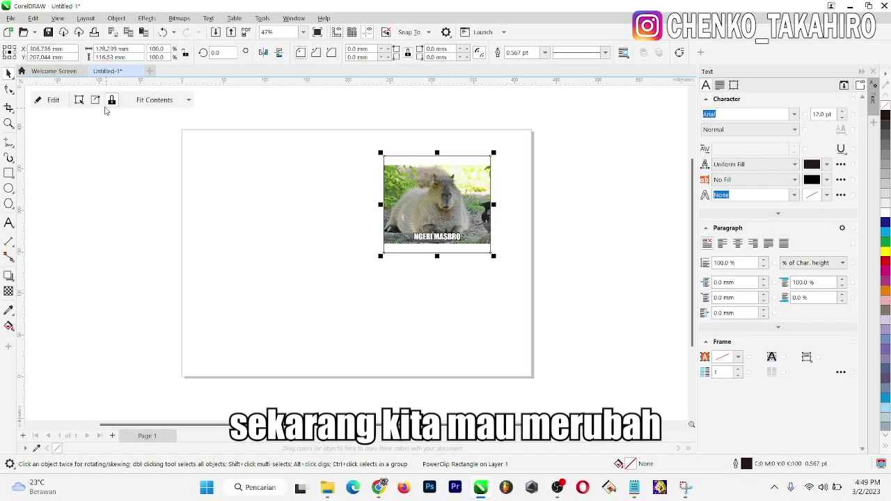
click(97, 102)
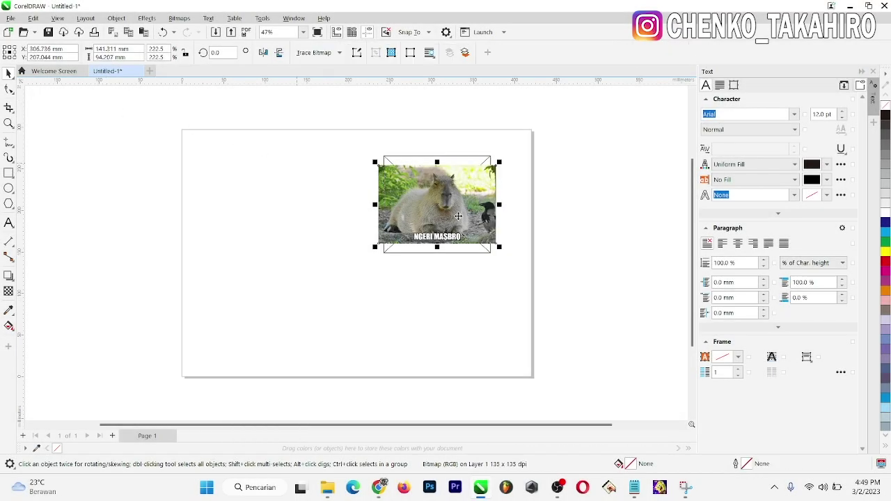
drag(456, 218, 317, 218)
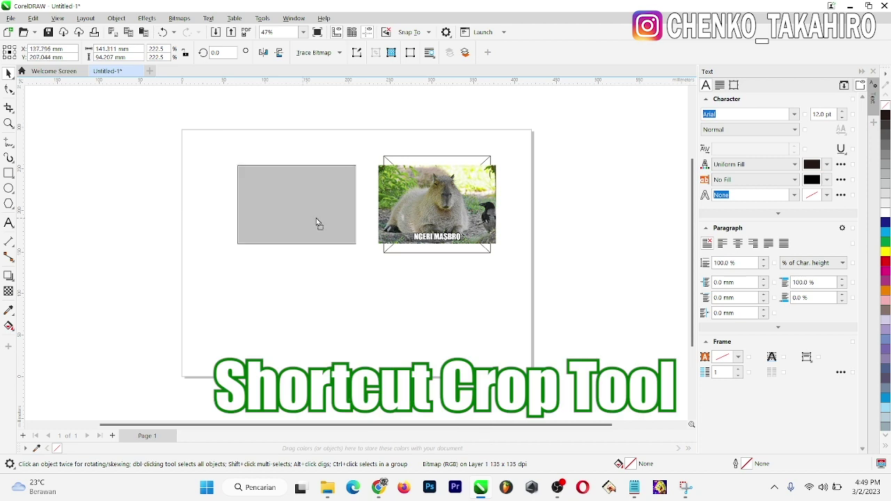
click(403, 178)
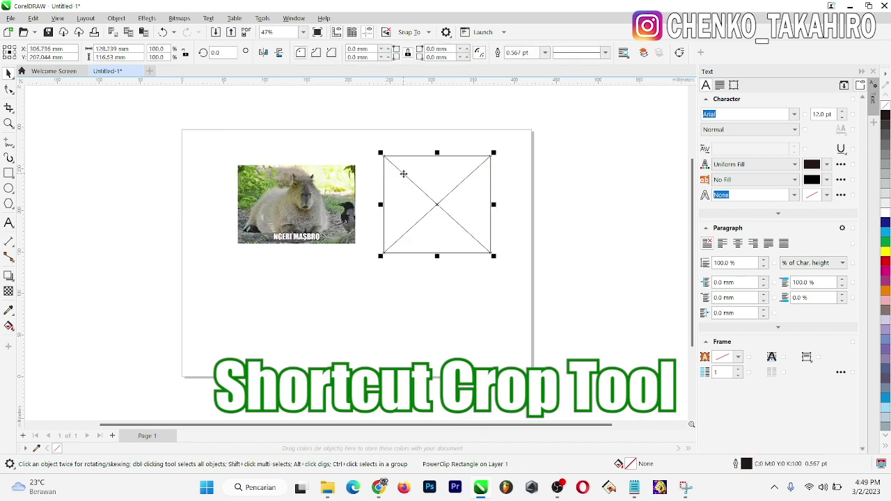
key(Delete)
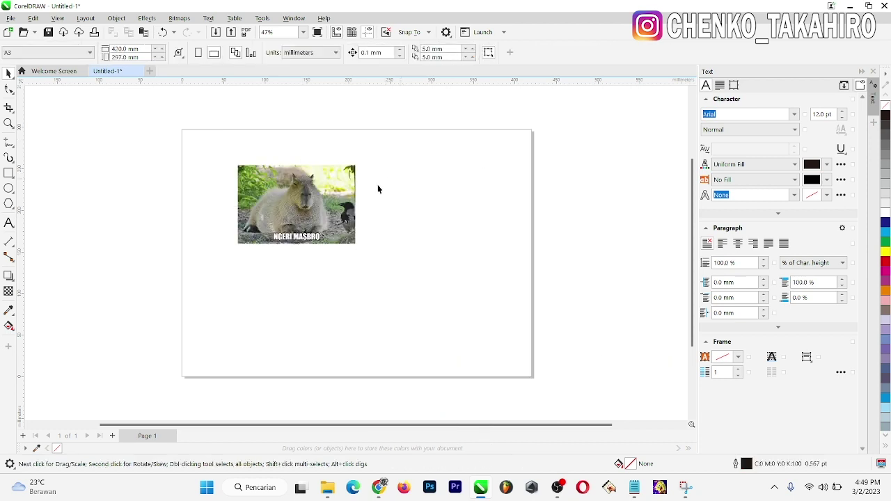
Move the photo right, crop it narrower, then undo the crop.
click(310, 212)
mouse_move(310, 213)
mouse_down()
mouse_move(360, 212)
mouse_move(375, 193)
mouse_up()
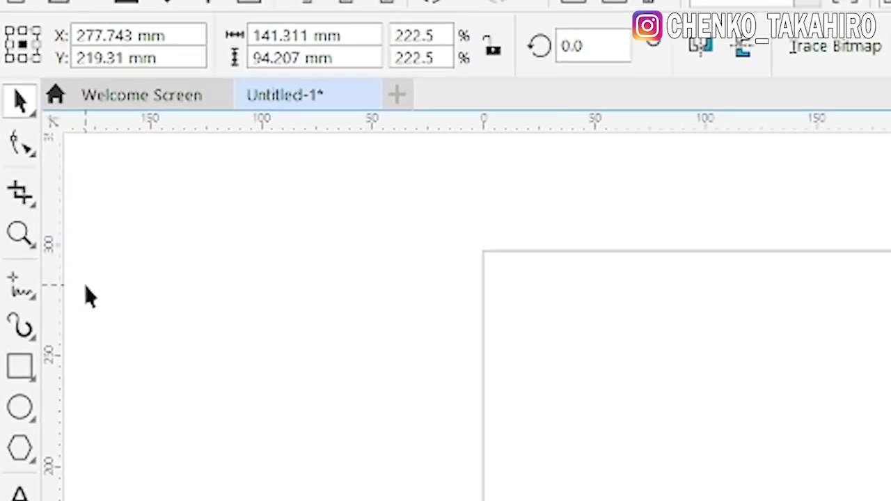
click(8, 108)
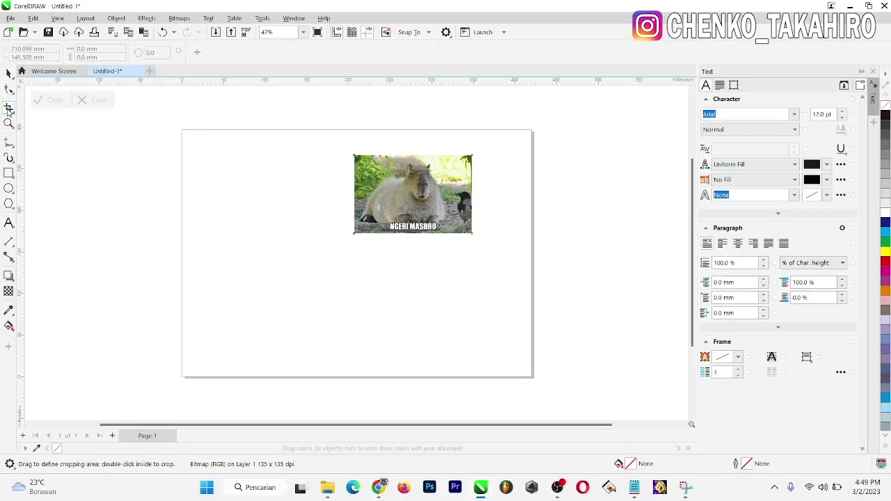
drag(386, 147, 441, 247)
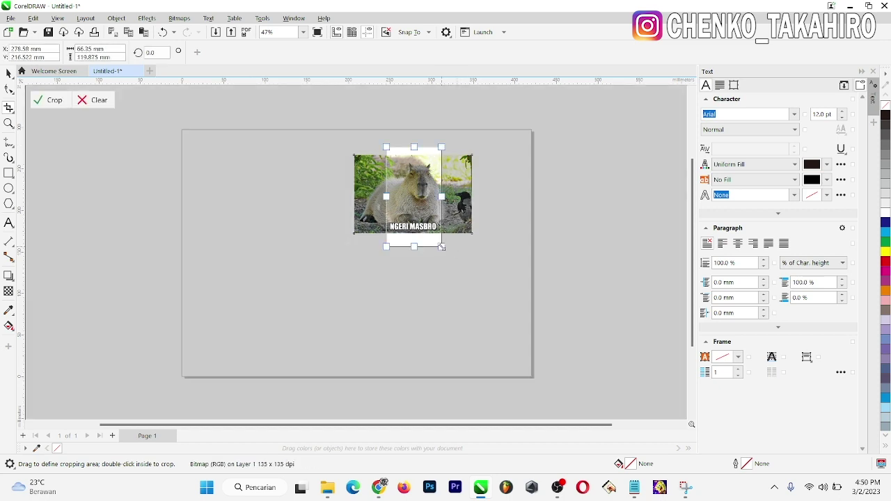
double_click(423, 211)
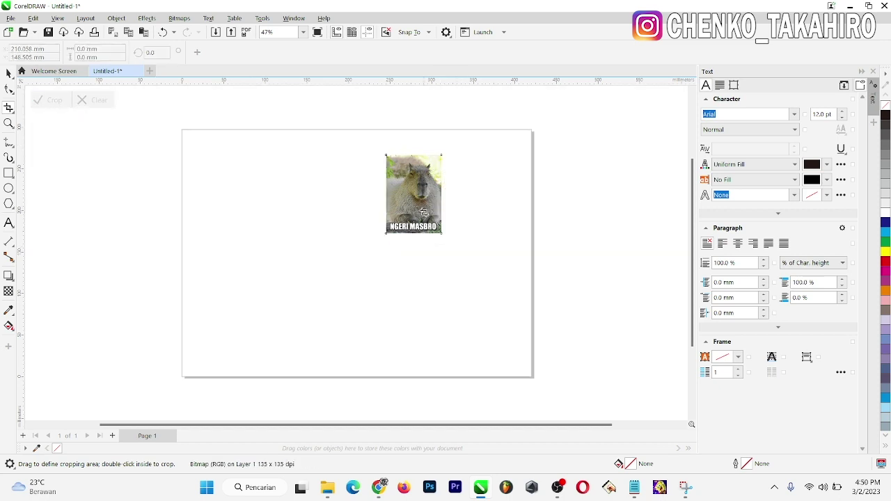
key(ctrl+z)
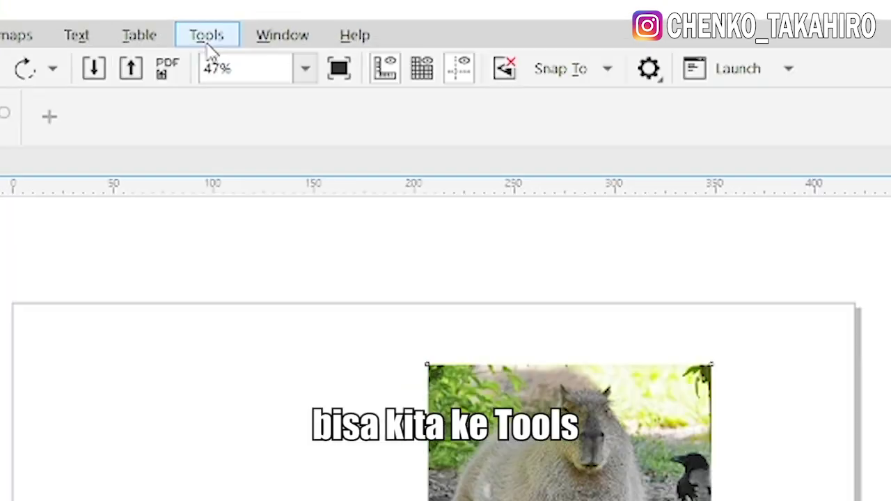
Search 'crop' in Customization Commands and assign C as the Crop shortcut.
click(262, 18)
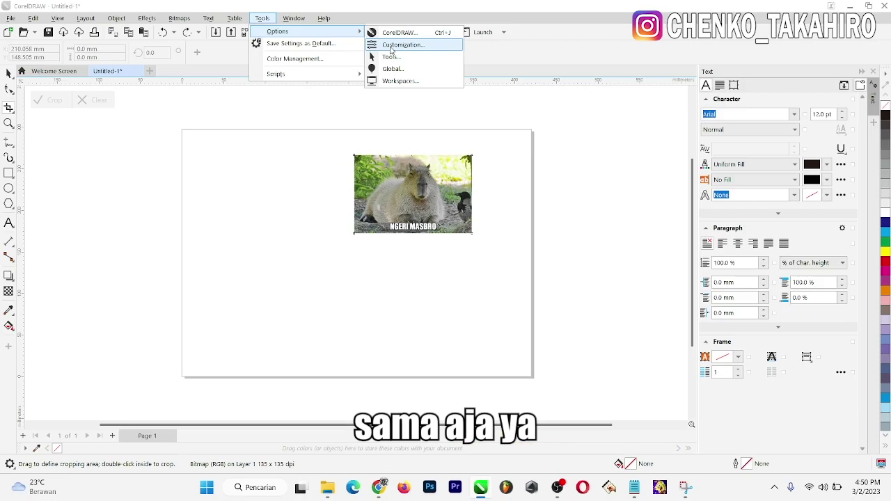
click(391, 50)
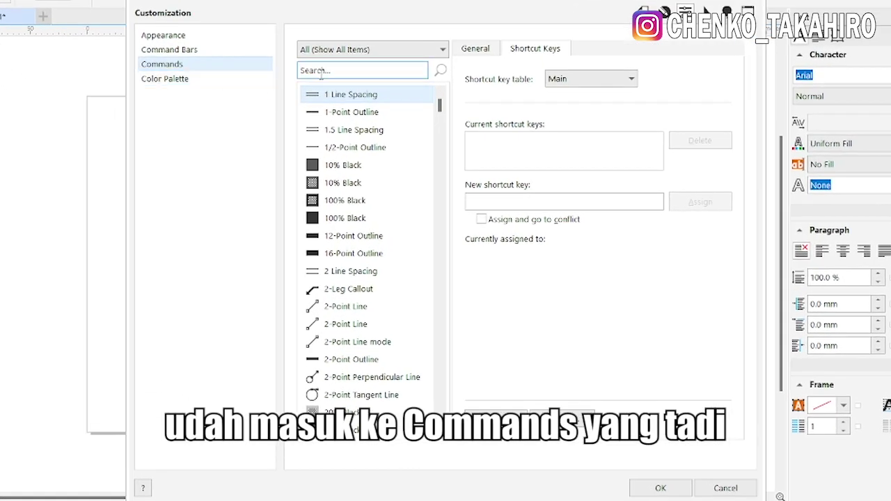
click(321, 72)
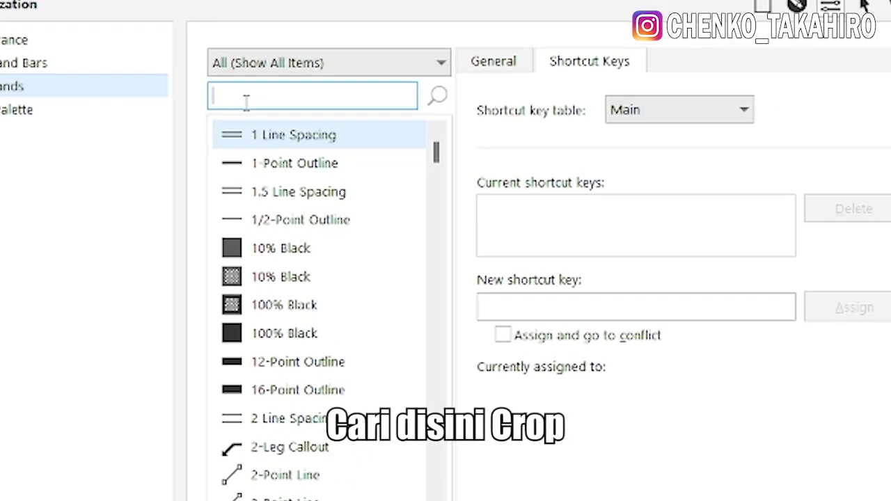
text(crop)
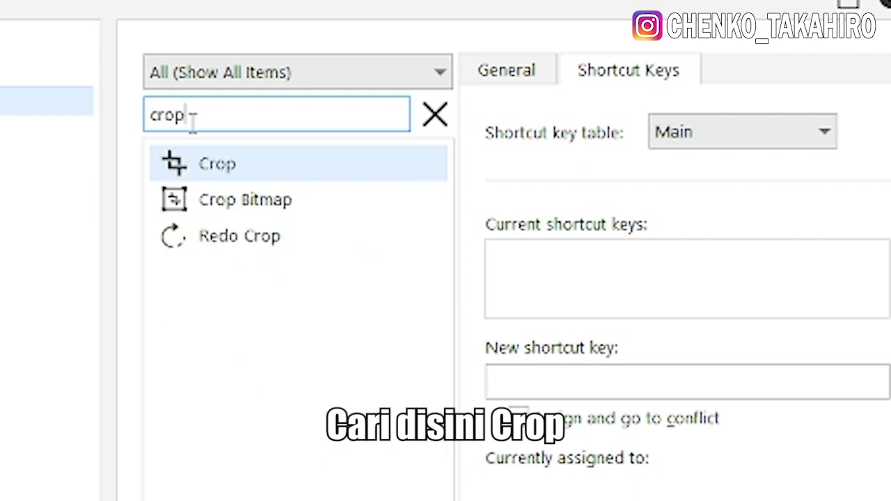
click(269, 177)
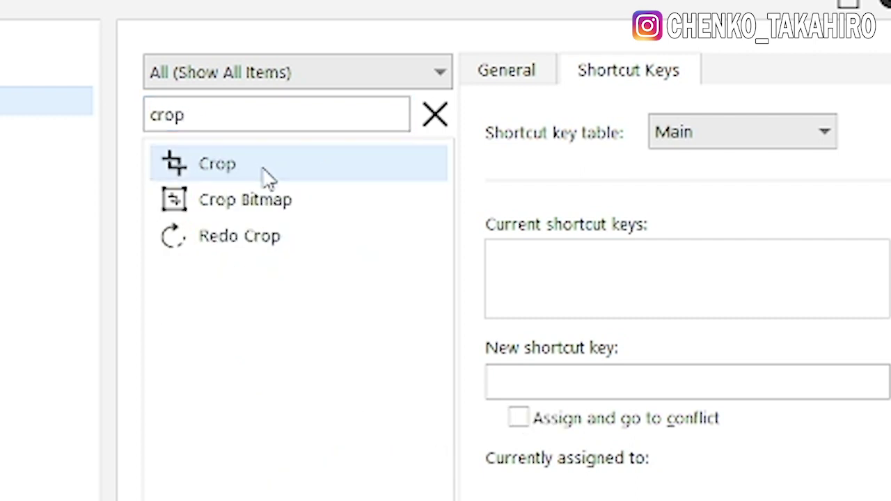
click(342, 291)
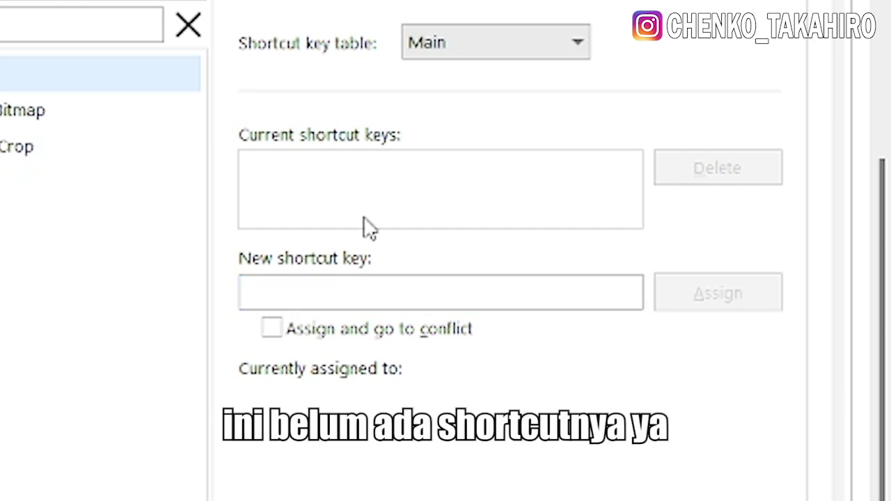
click(351, 296)
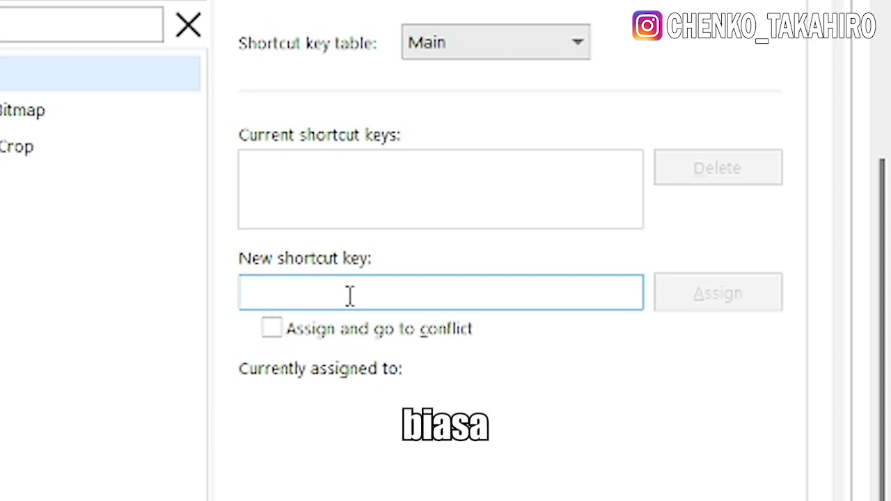
key(c)
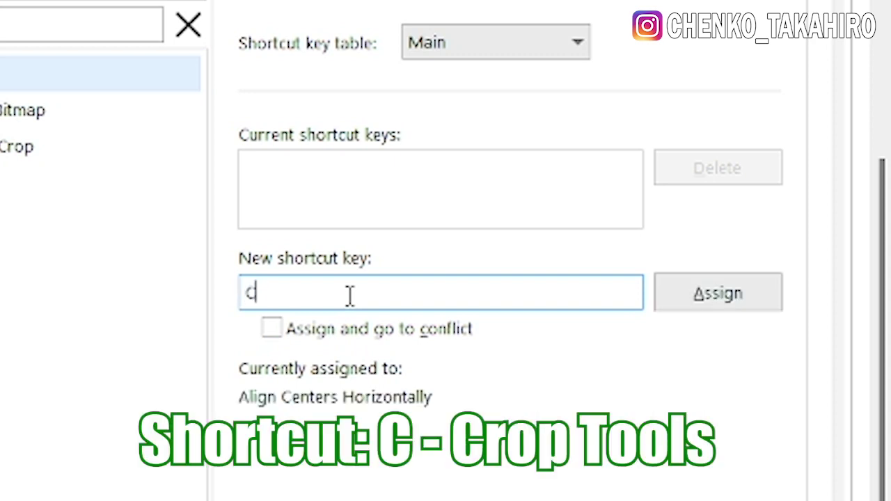
click(711, 302)
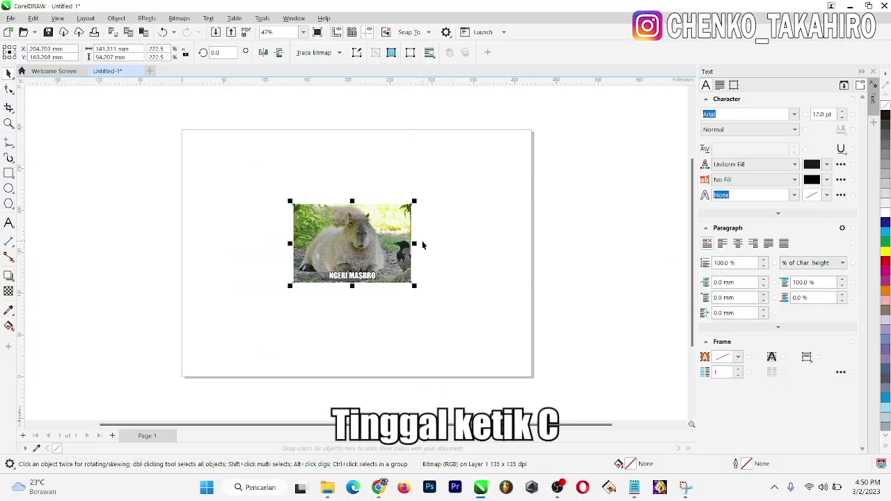
Test the new C crop shortcut on the photo, then type placeholder text above it.
key(c)
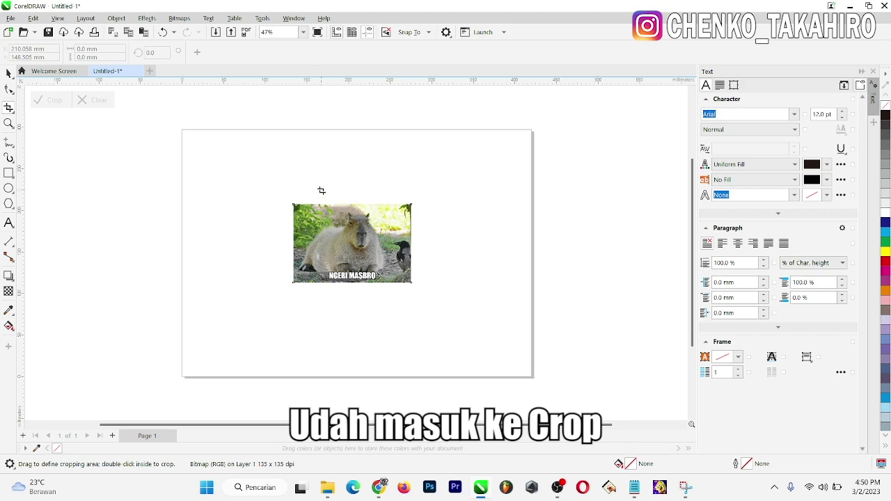
drag(323, 193, 381, 309)
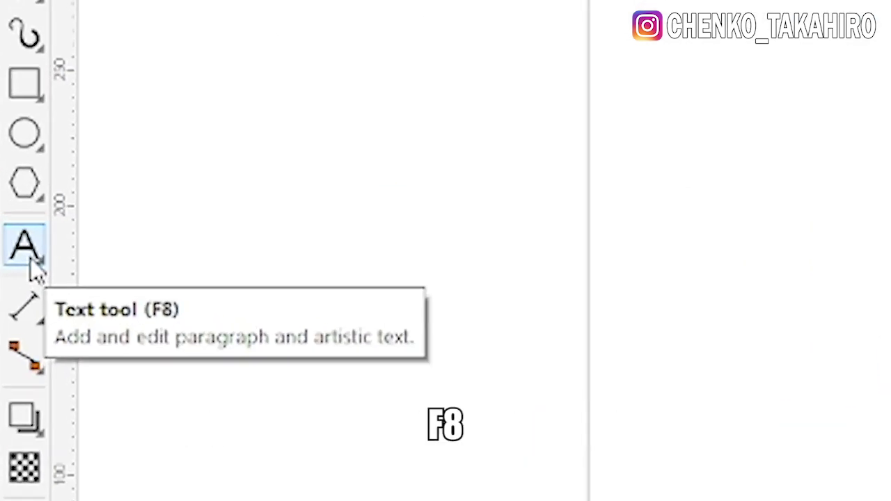
click(31, 265)
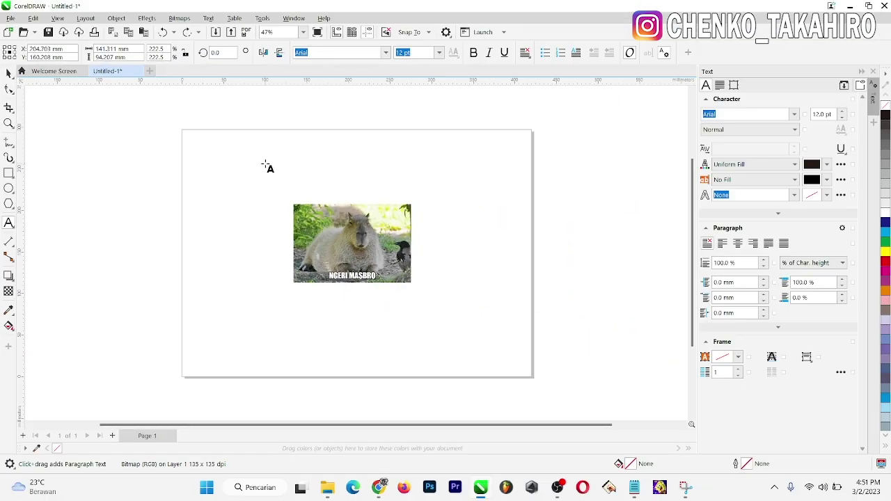
click(265, 163)
text(dakgjfk)
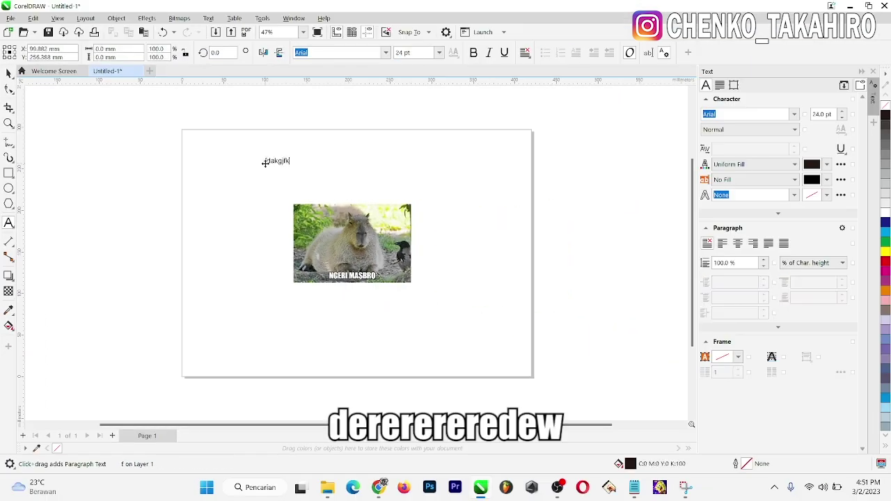
Replace the gibberish with the test word 'iwww' and select the text object.
key(BackSpace)
key(BackSpace)
key(BackSpace)
key(BackSpace)
key(BackSpace)
key(BackSpace)
key(BackSpace)
key(BackSpace)
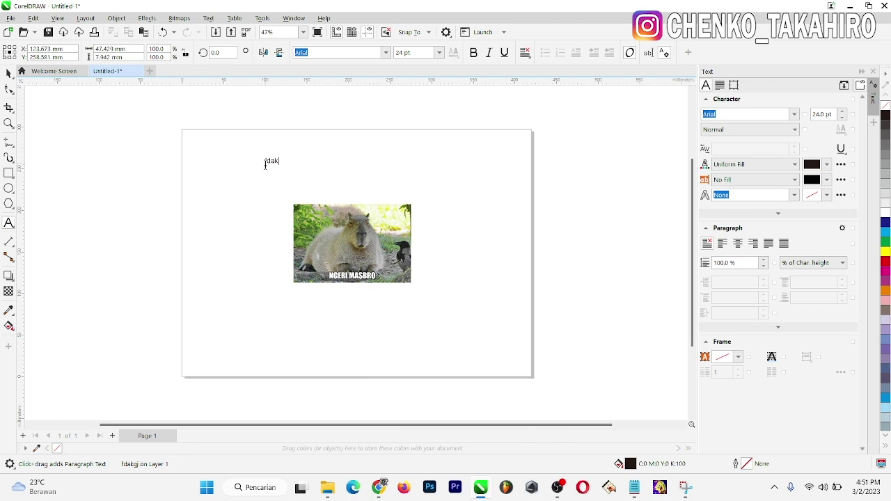
key(BackSpace)
text(iw)
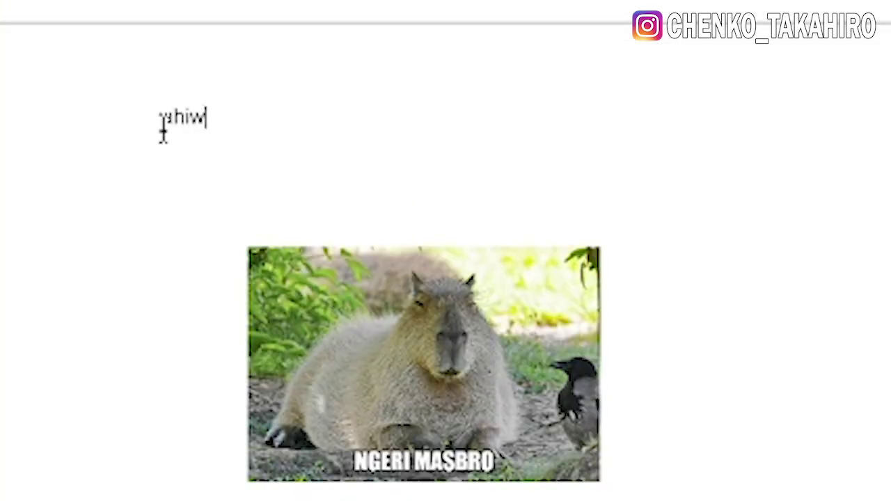
text(ww)
key(ctrl+space)
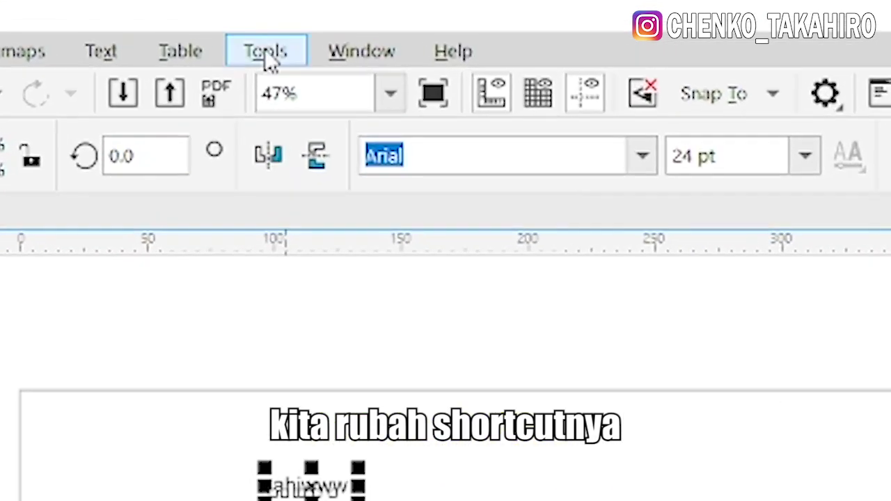
Search 'text' in Customization Commands and assign T to the Text tool alongside F8.
click(263, 19)
mouse_move(312, 91)
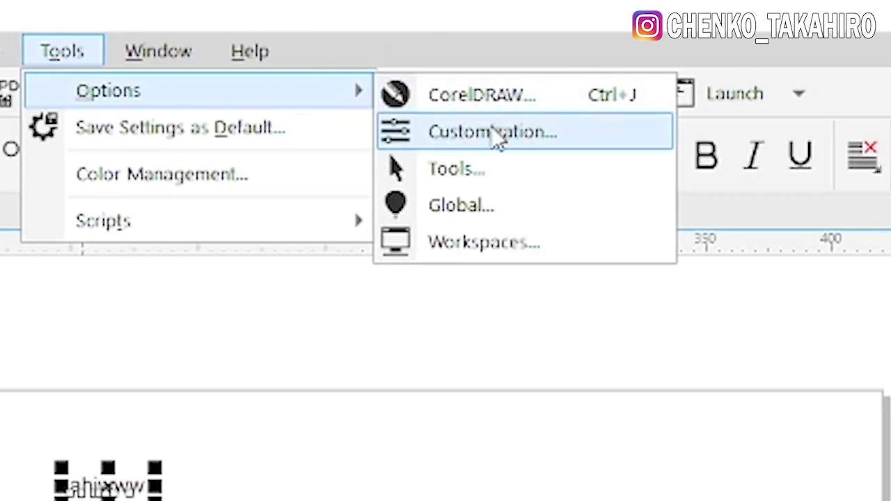
click(496, 137)
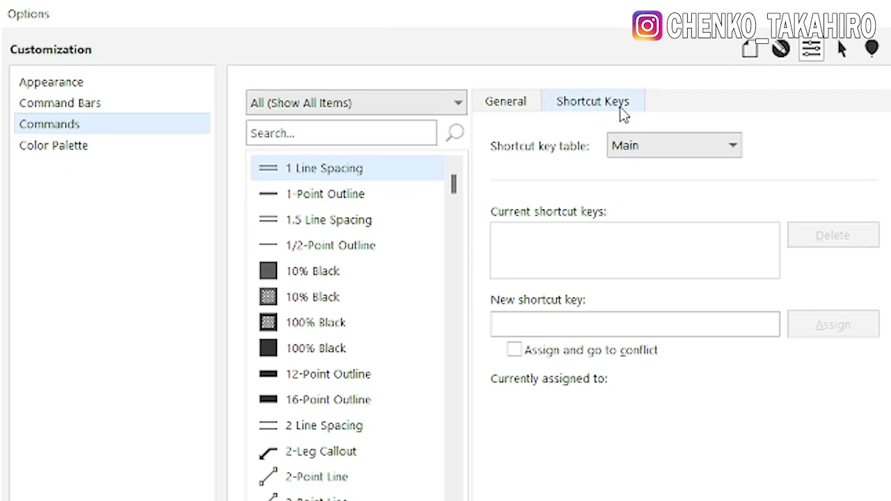
click(357, 131)
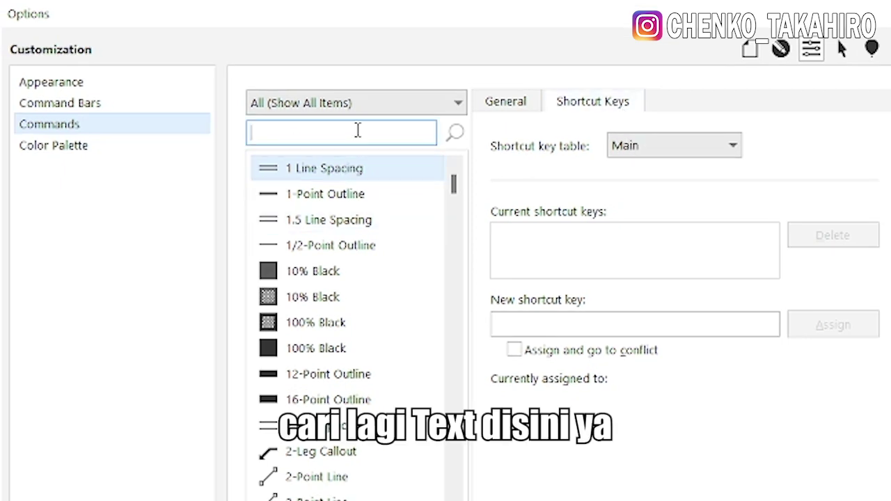
text(text)
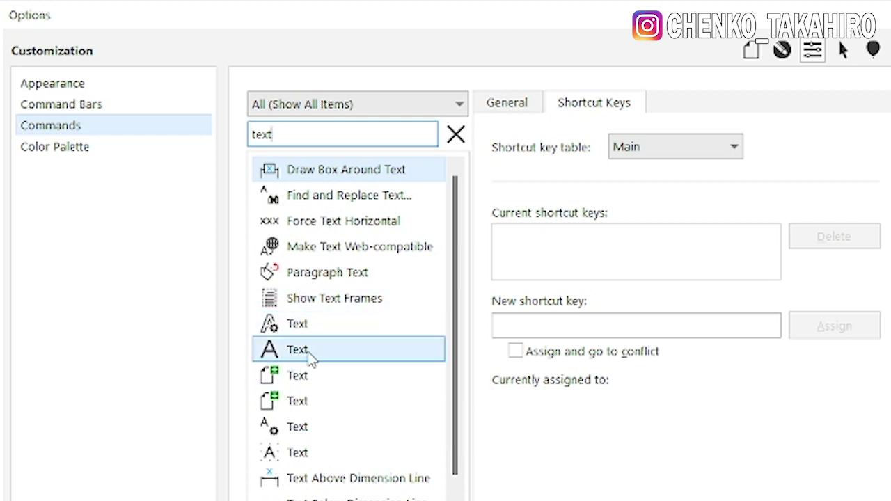
click(312, 358)
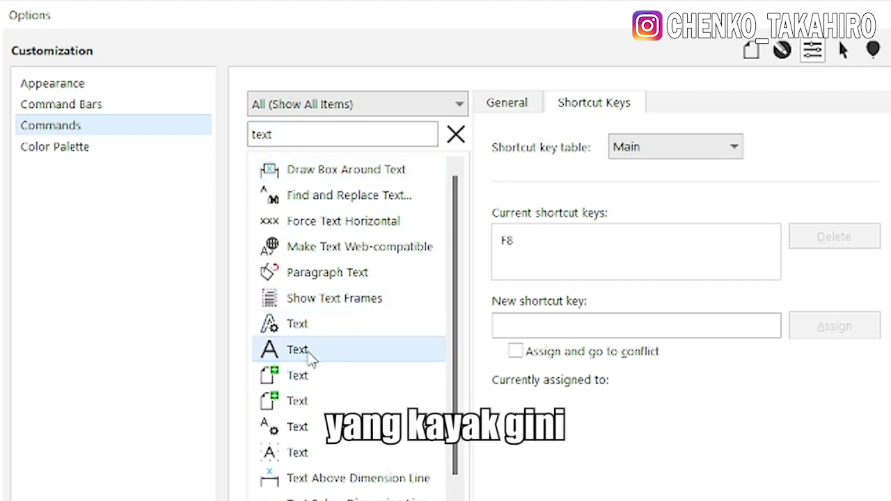
click(592, 324)
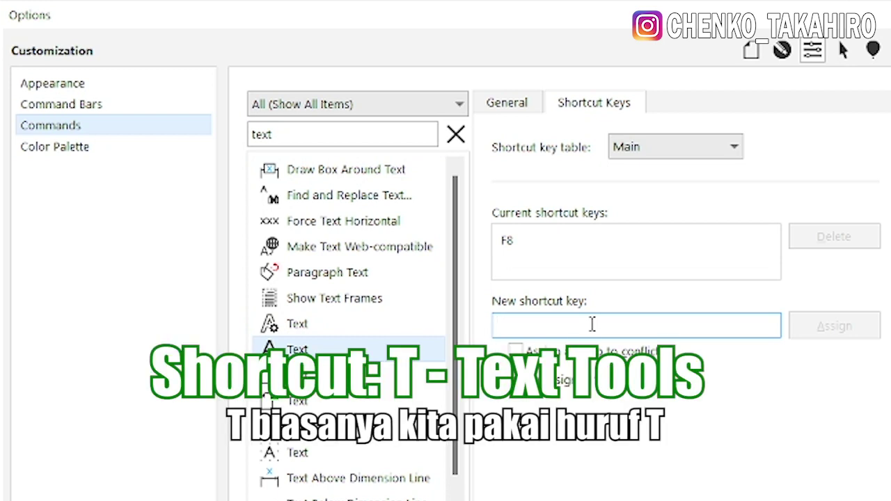
key(t)
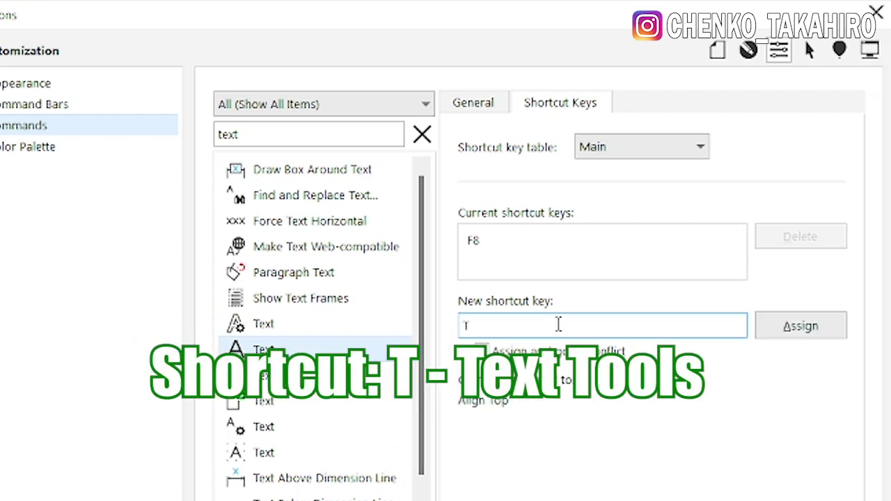
click(710, 333)
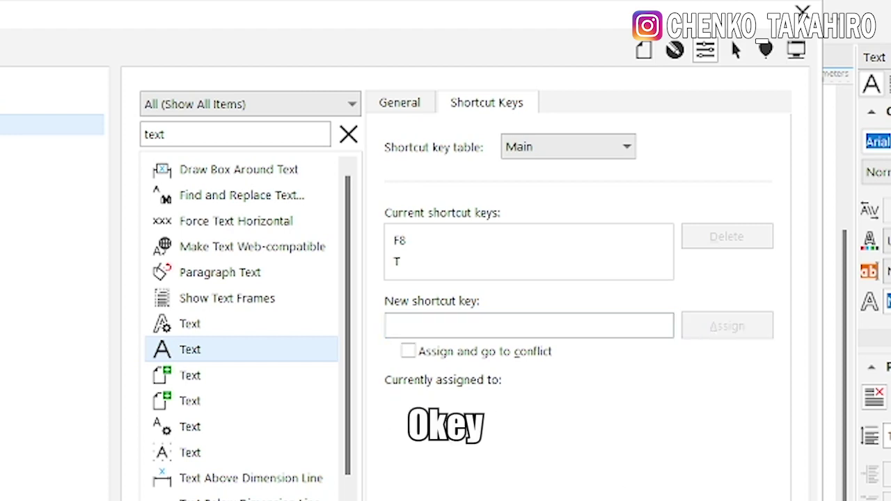
click(603, 424)
Using the T shortcut, replace the test text with 'demi tampan' and exit editing.
click(337, 153)
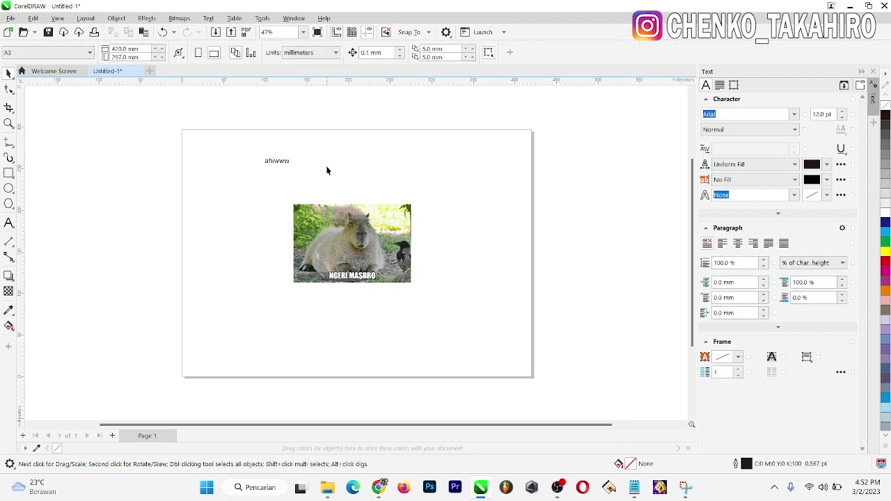
key(t)
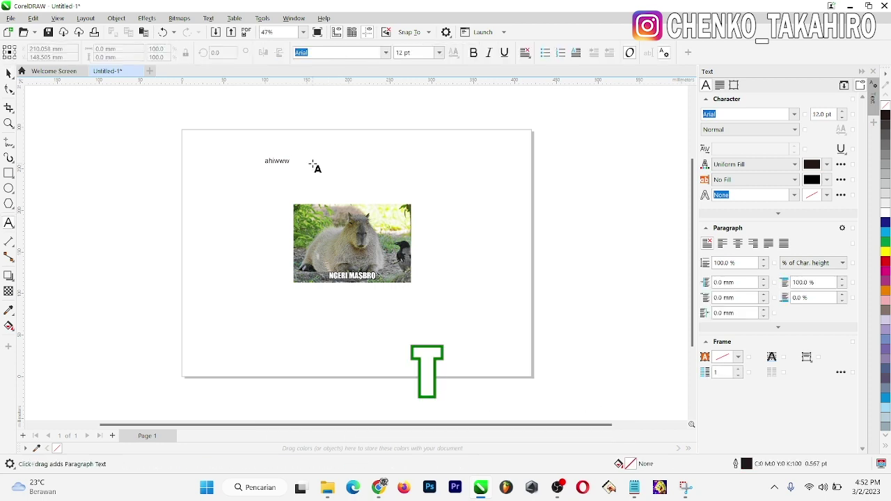
click(281, 162)
key(ctrl+a)
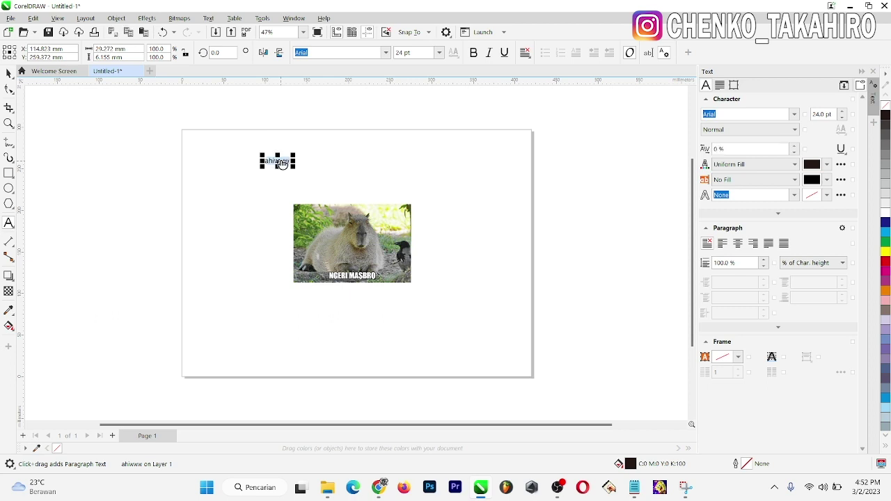
text(demi tam)
text(pan)
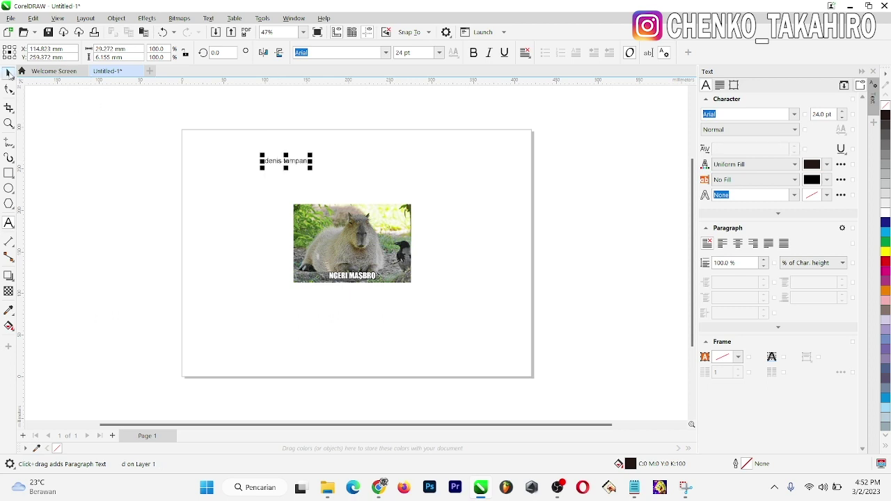
click(9, 73)
key(Escape)
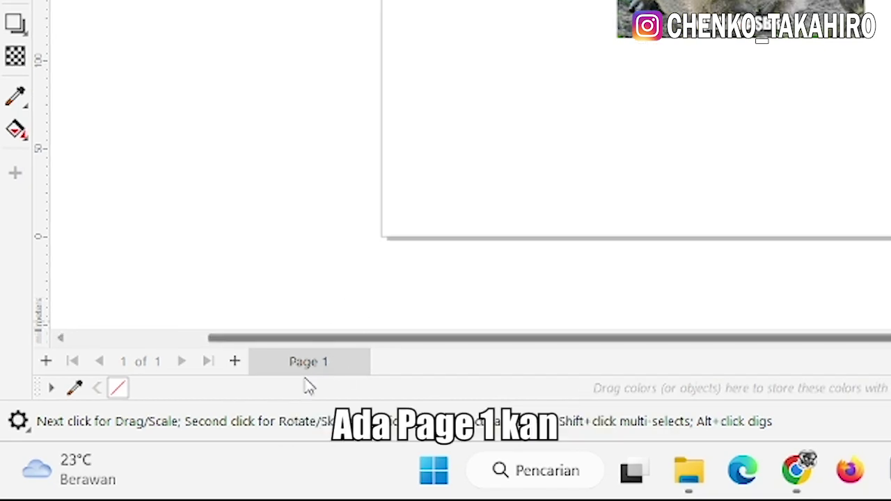
Duplicate Page 1 as a new Page 2 after it, copying its layers and their contents.
right_click(311, 368)
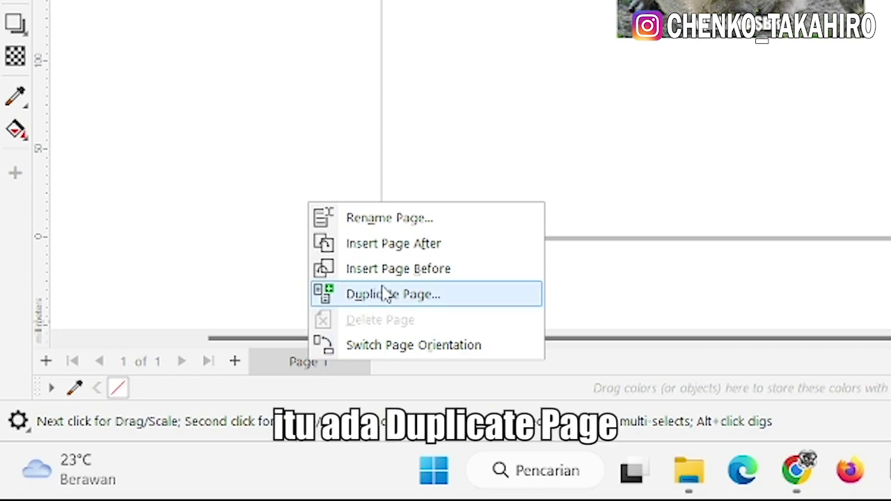
click(403, 308)
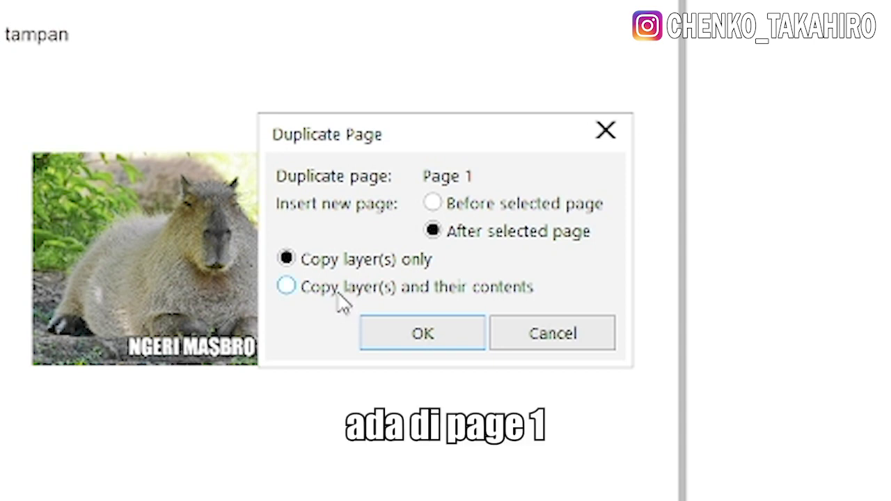
click(340, 302)
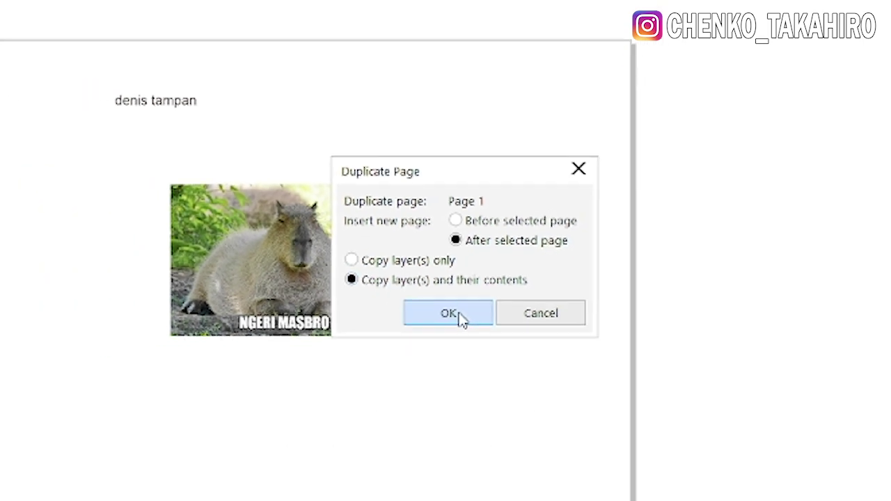
click(440, 340)
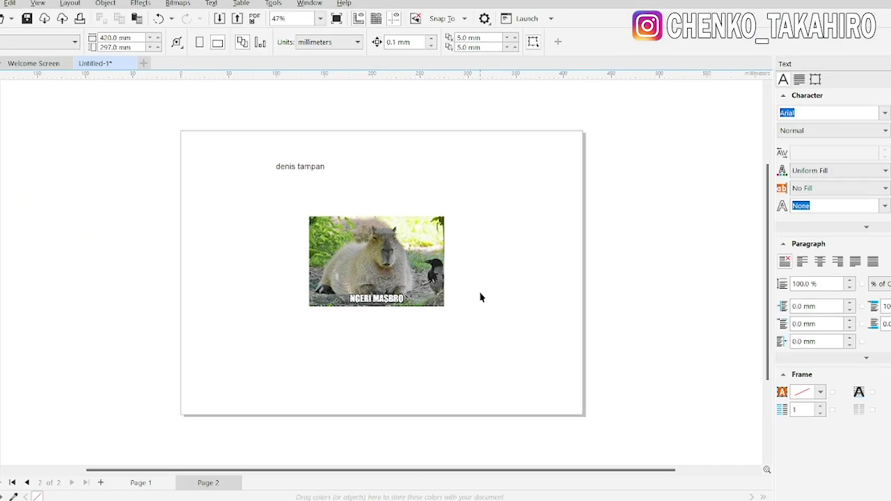
Switch between Page 1 and Page 2 to compare the two identical pages.
click(142, 483)
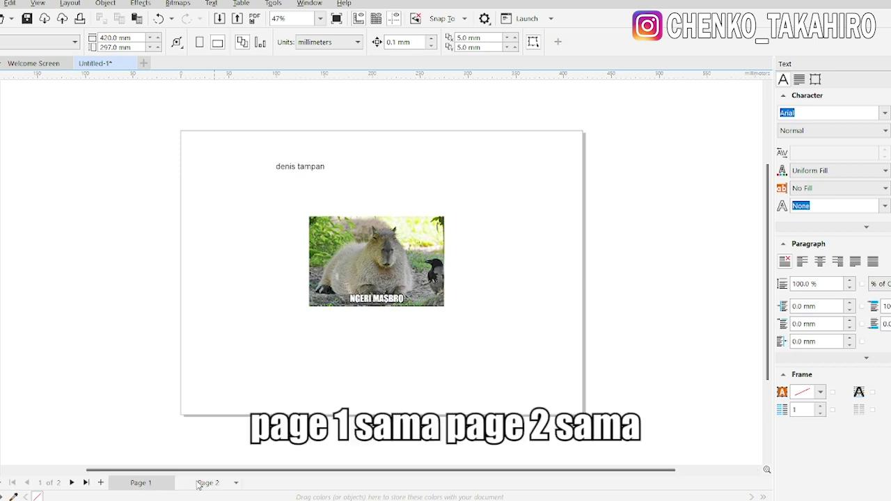
click(198, 484)
click(147, 483)
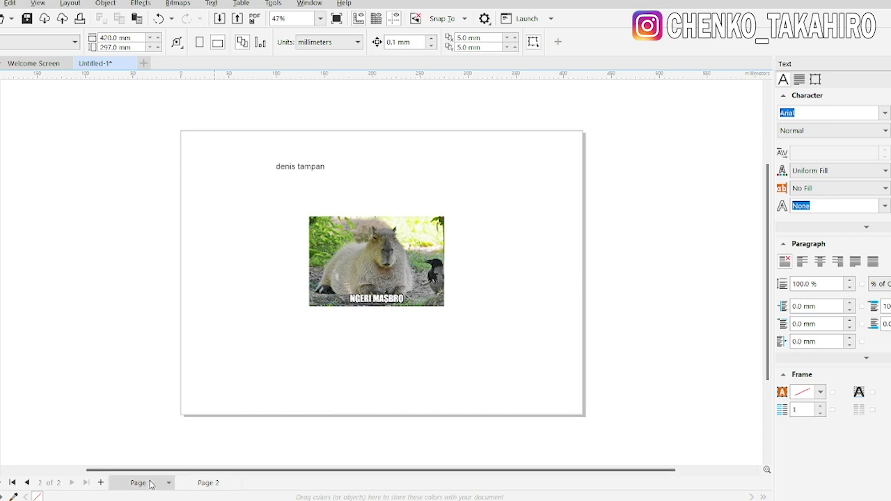
click(196, 487)
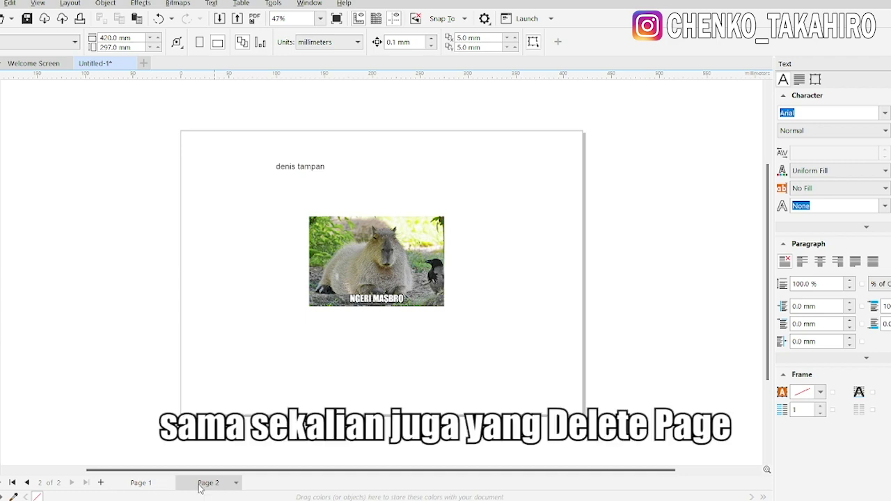
Delete Page 2 from its page tab options, leaving only Page 1.
right_click(199, 489)
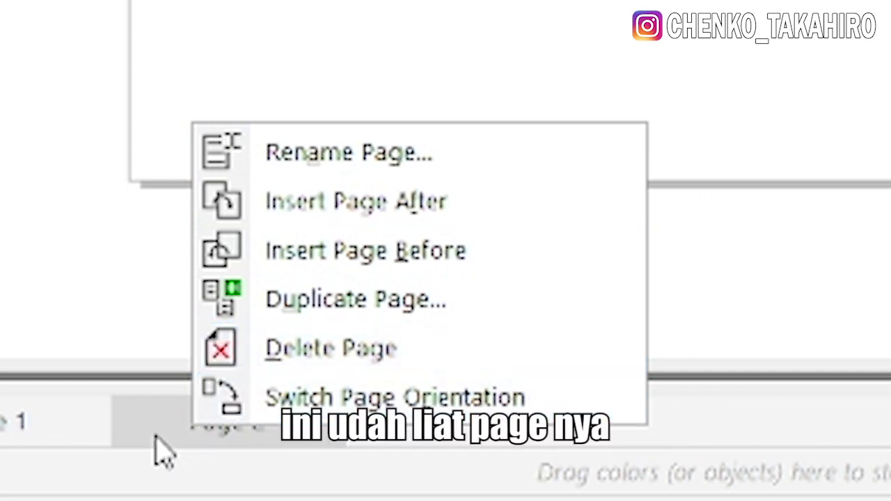
right_click(158, 435)
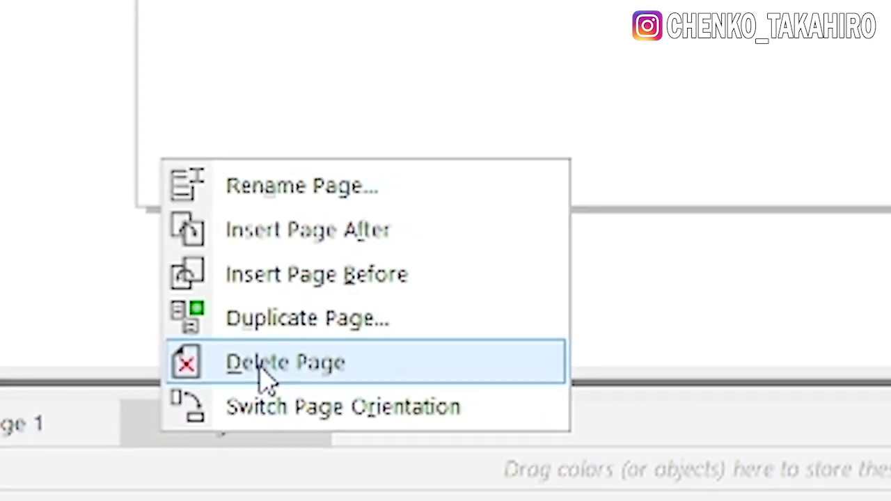
click(224, 407)
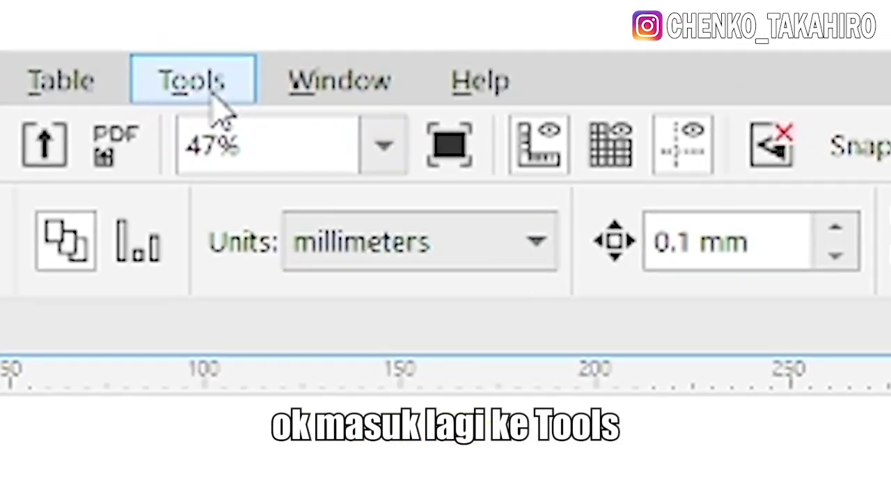
In Options > Commands, search 'duplicate' and assign Ctrl+2 to the Duplicate Page command.
click(265, 20)
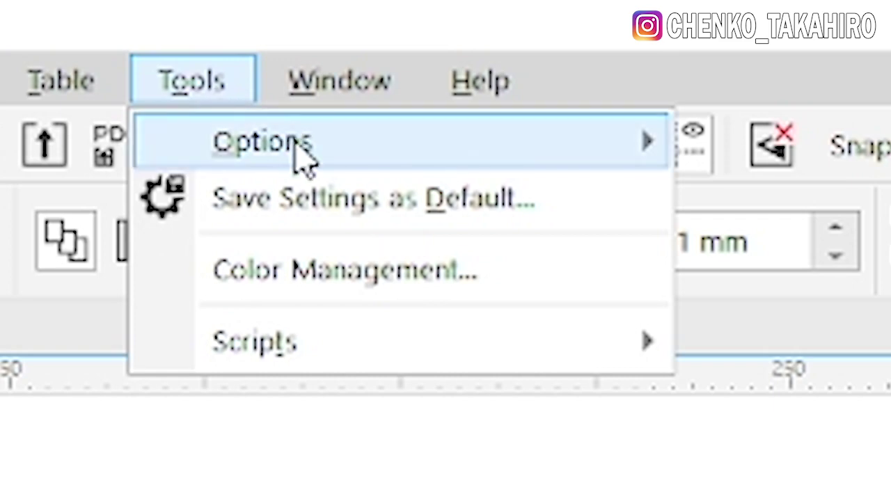
mouse_move(139, 126)
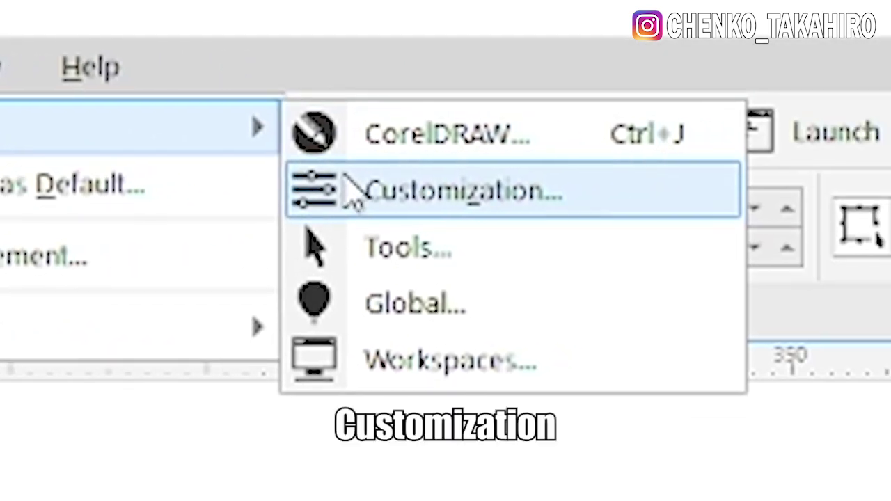
click(355, 192)
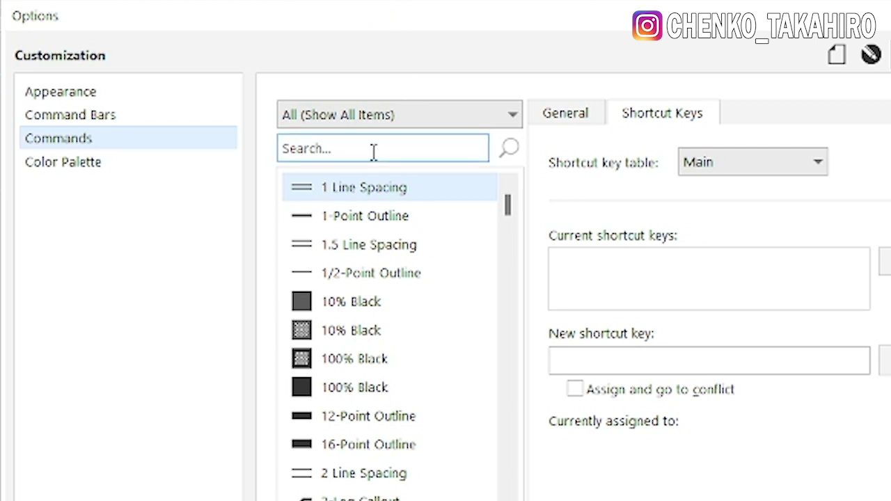
click(374, 152)
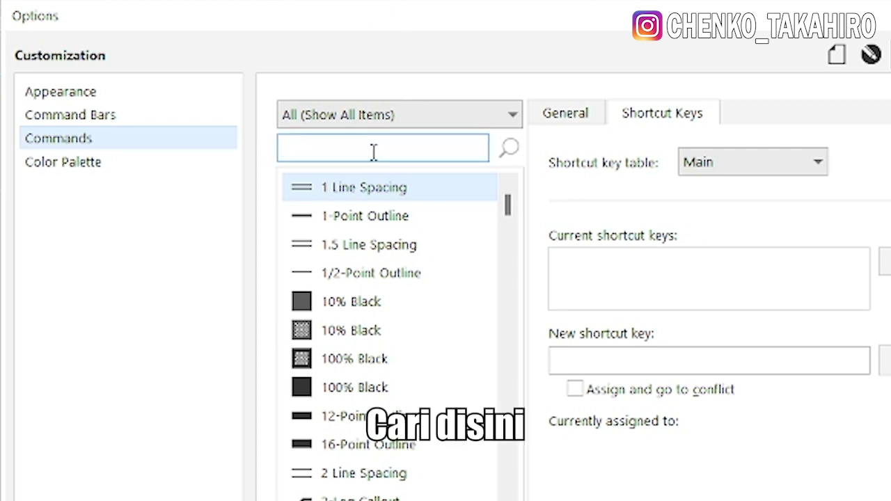
text(dupl)
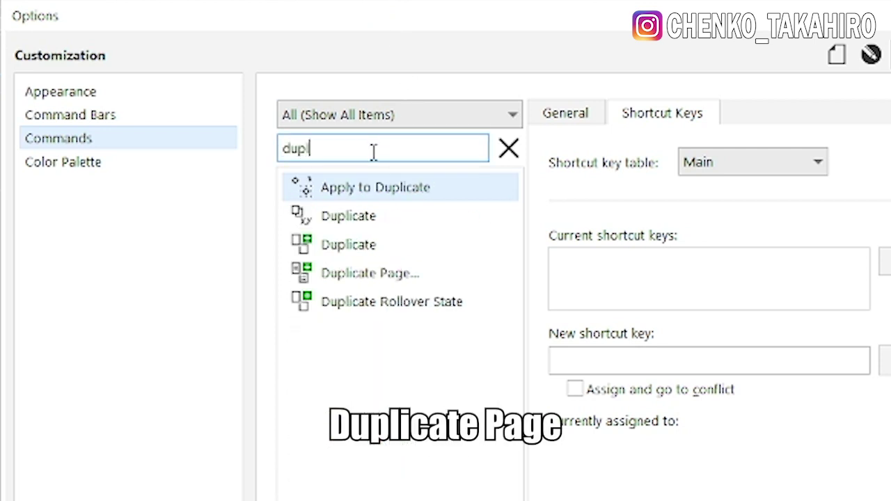
text(icate)
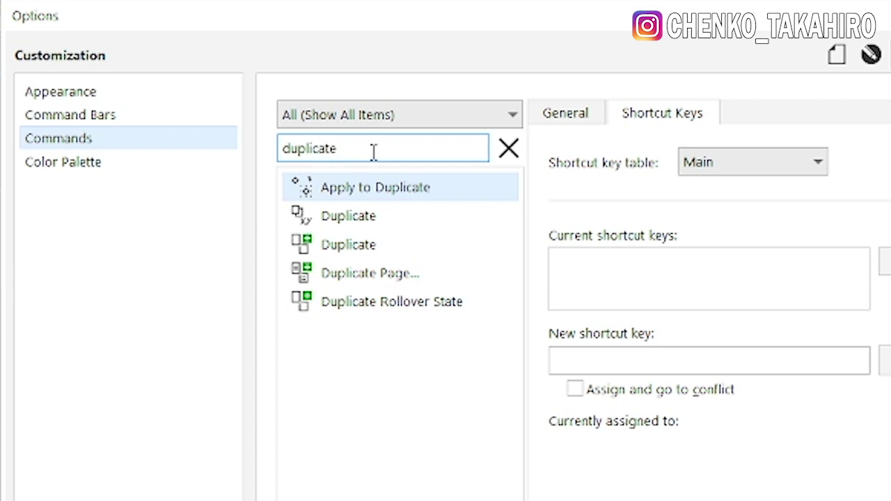
click(389, 287)
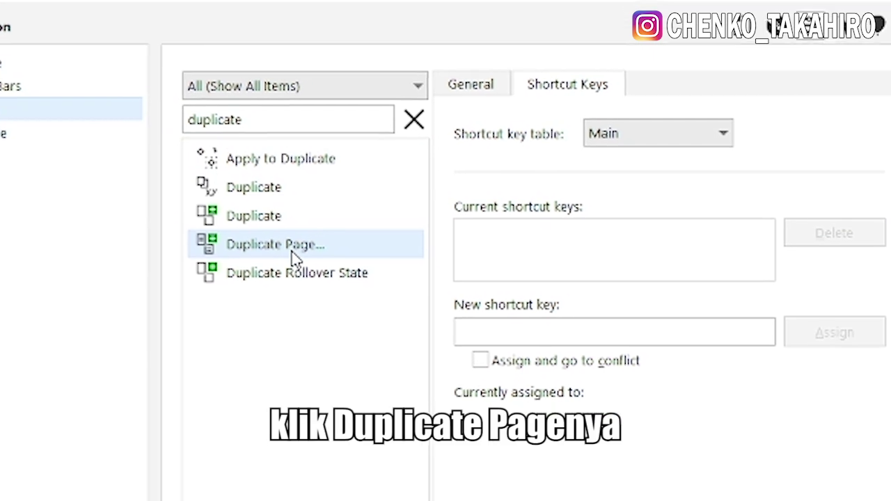
click(417, 299)
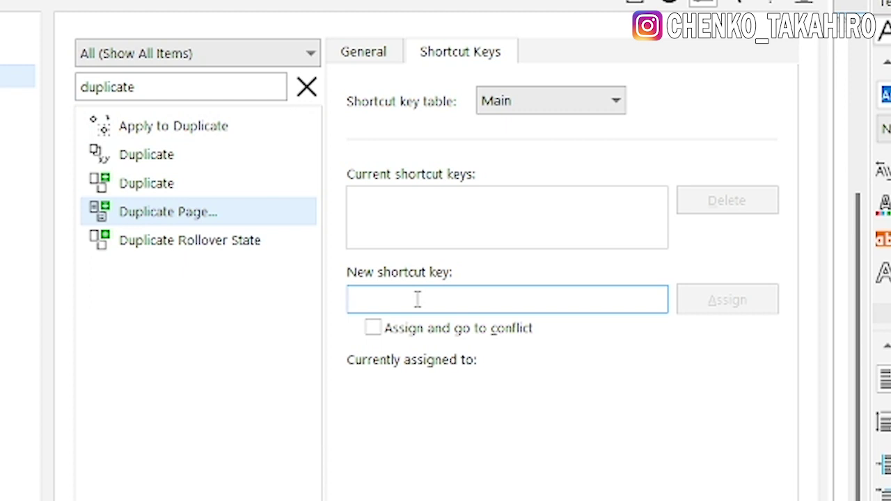
key(ctrl+2)
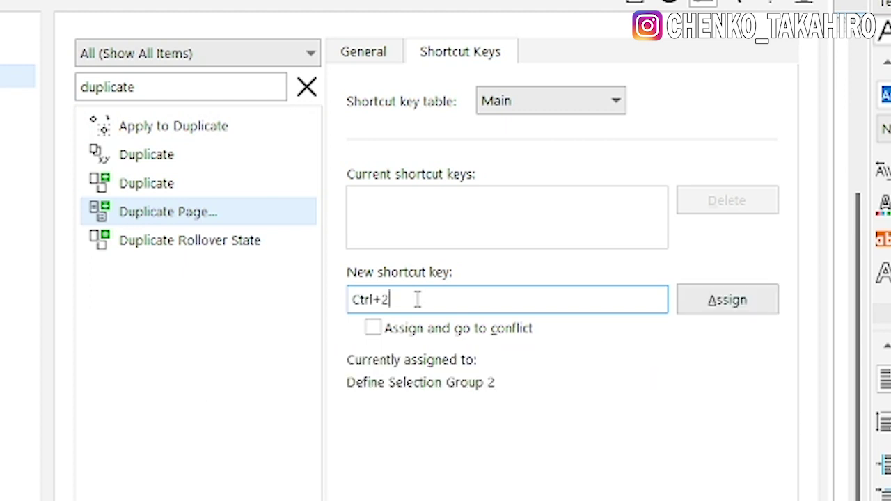
click(725, 306)
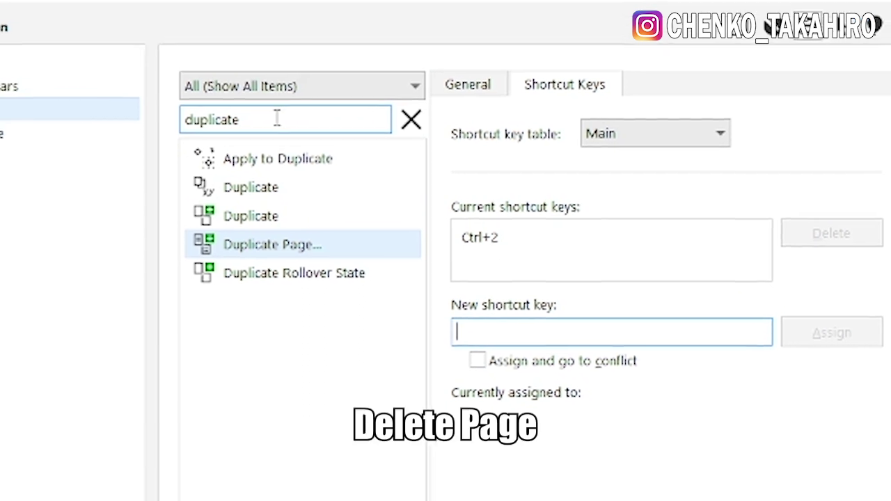
click(190, 93)
double_click(324, 133)
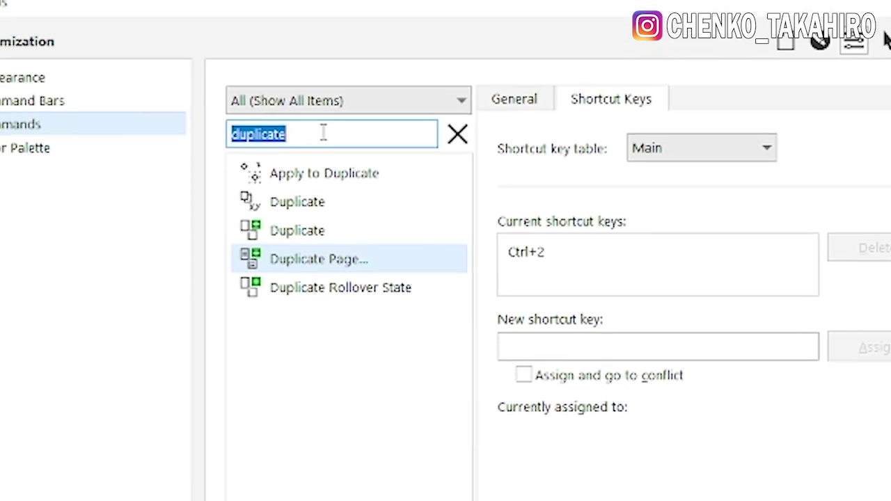
Search 'delete page' and assign Ctrl+Numpad 2 as the Delete Page shortcut.
text(de)
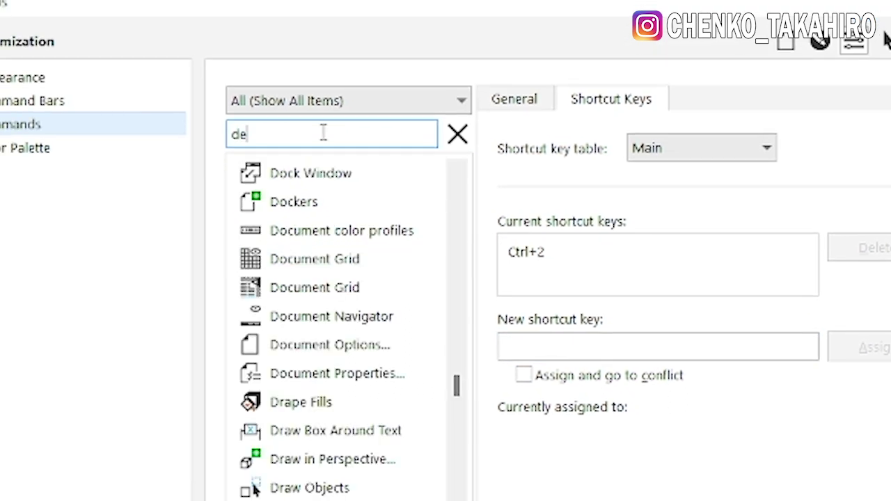
text(lete )
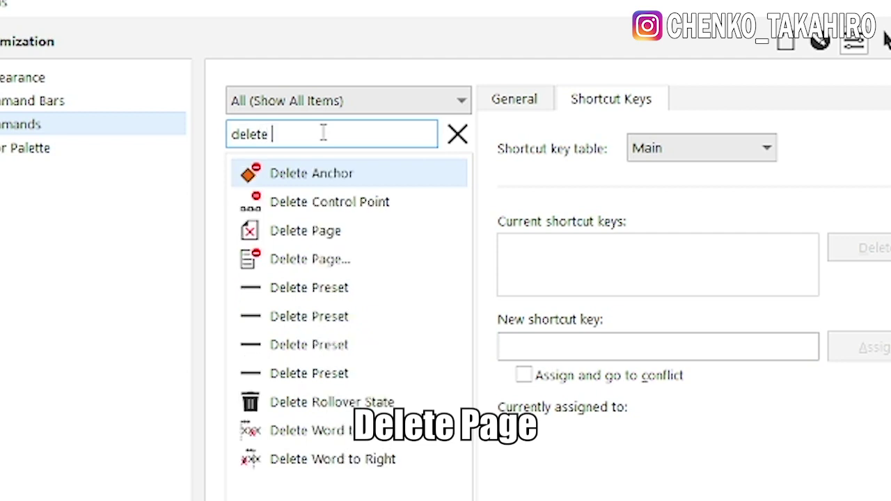
text(page)
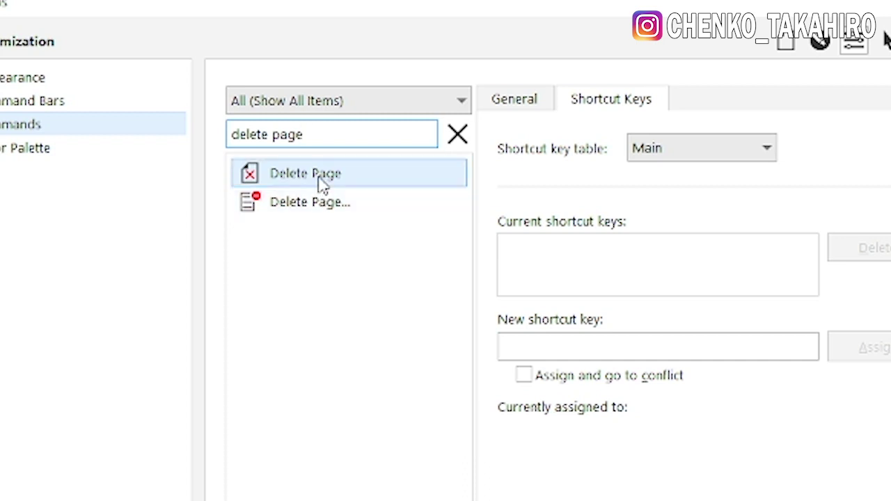
click(322, 183)
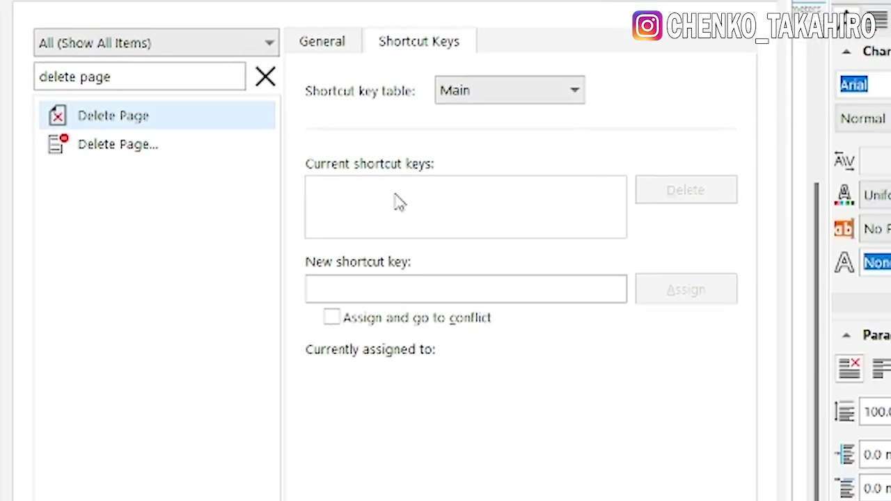
click(356, 285)
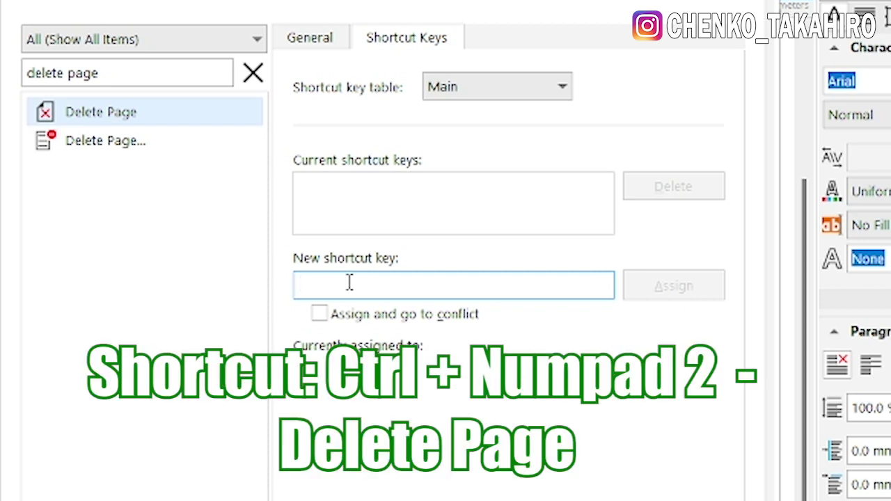
key(ctrl+KP_2)
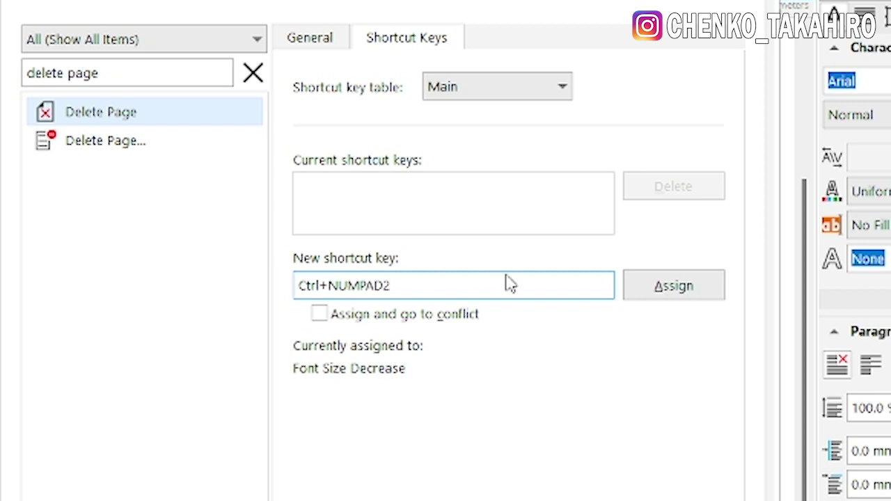
click(635, 293)
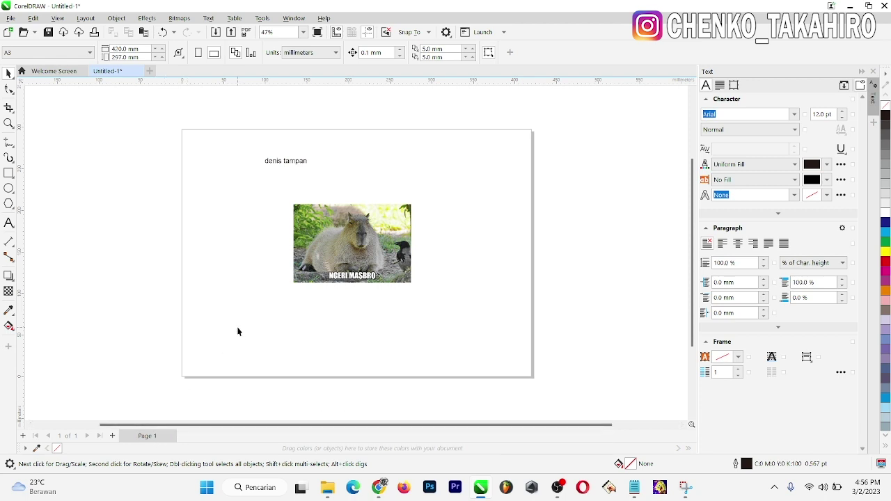
key(ctrl+2)
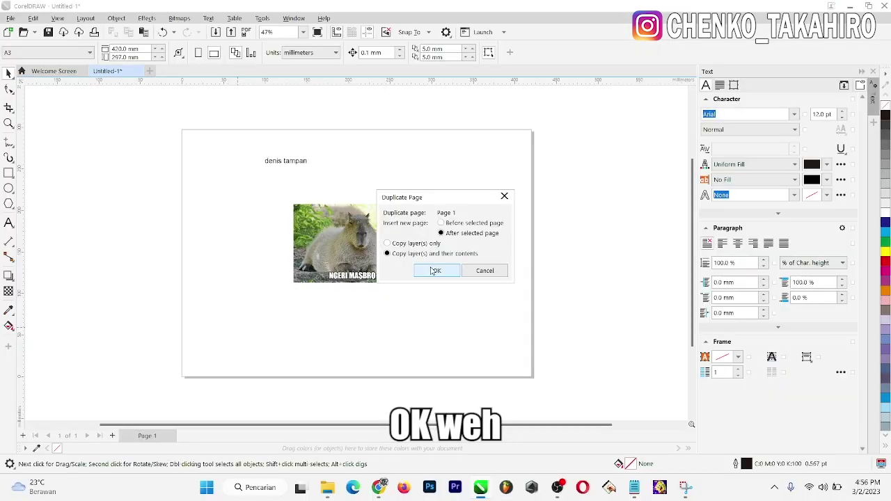
click(430, 271)
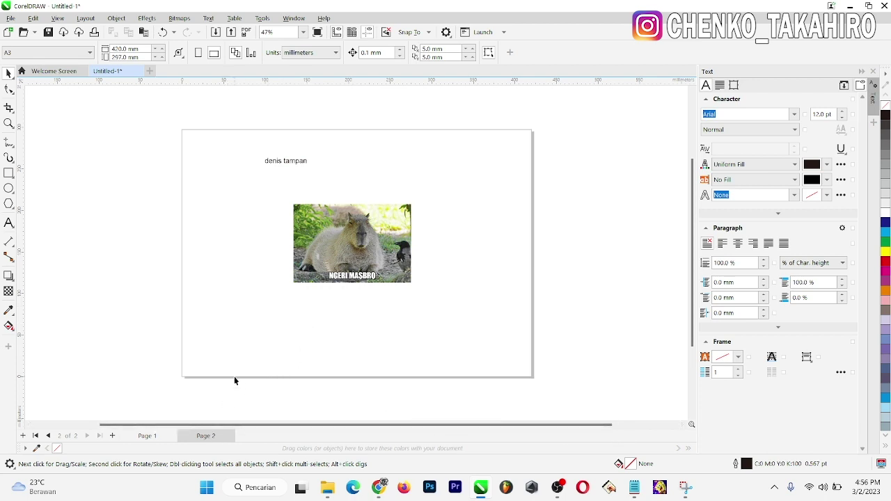
key(ctrl+KP_2)
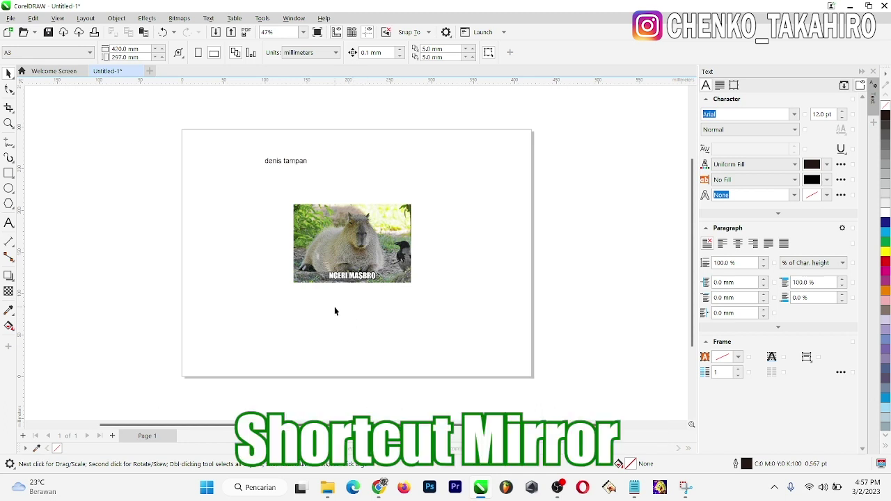
click(340, 259)
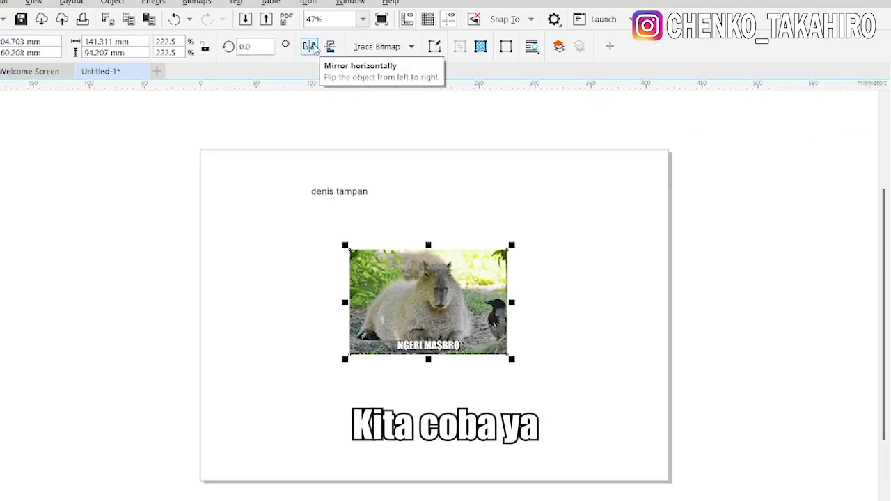
click(314, 49)
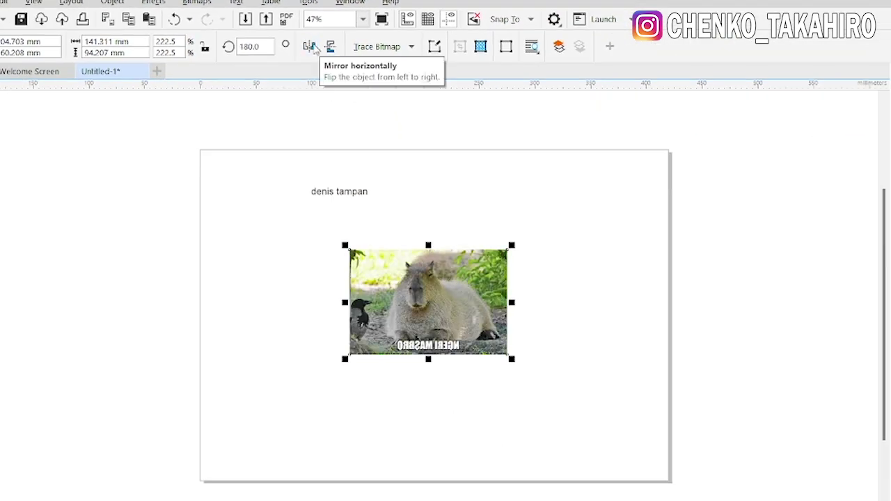
click(310, 46)
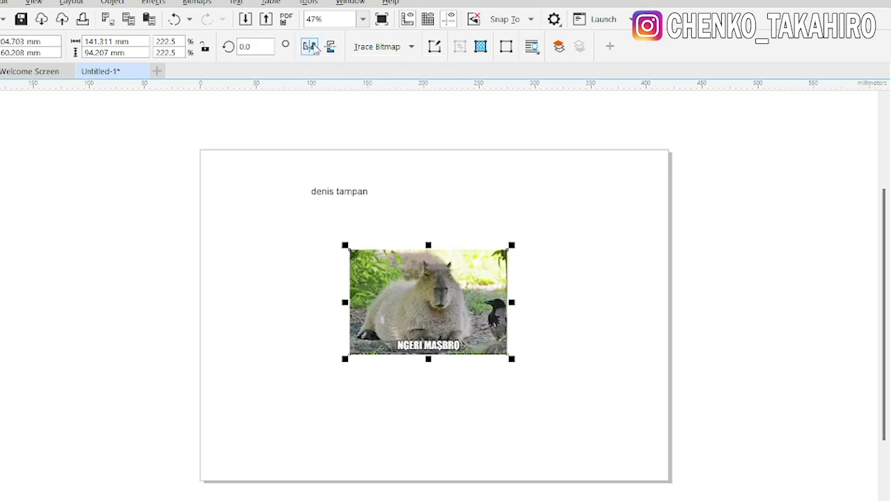
click(310, 47)
click(311, 46)
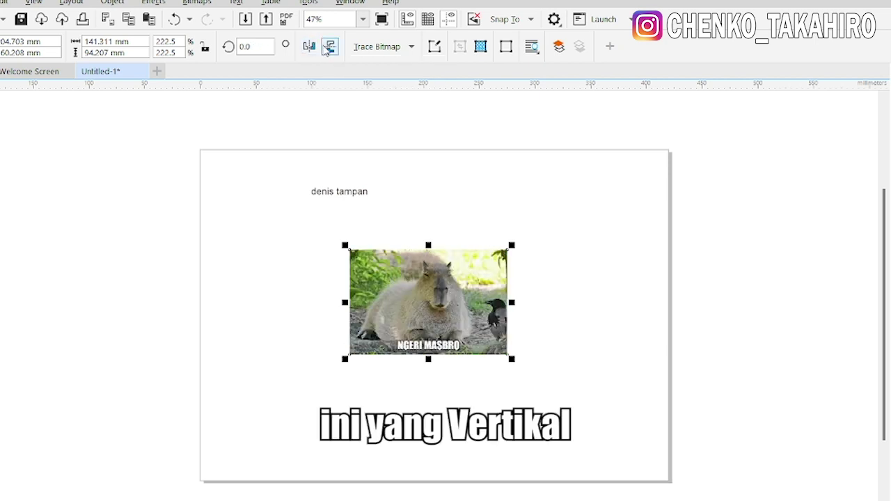
click(326, 49)
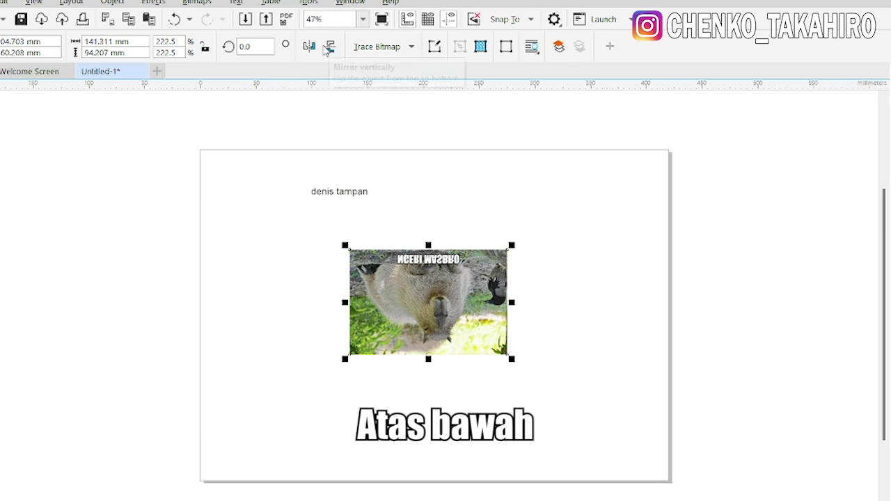
click(326, 49)
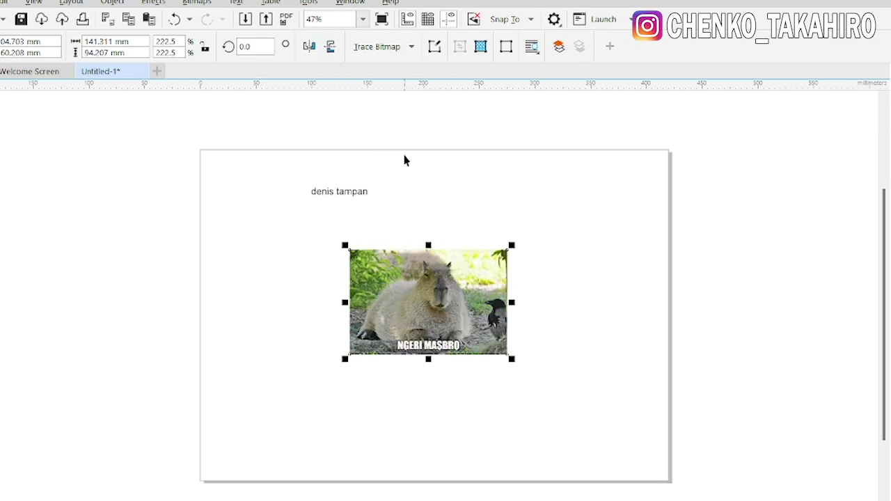
click(421, 181)
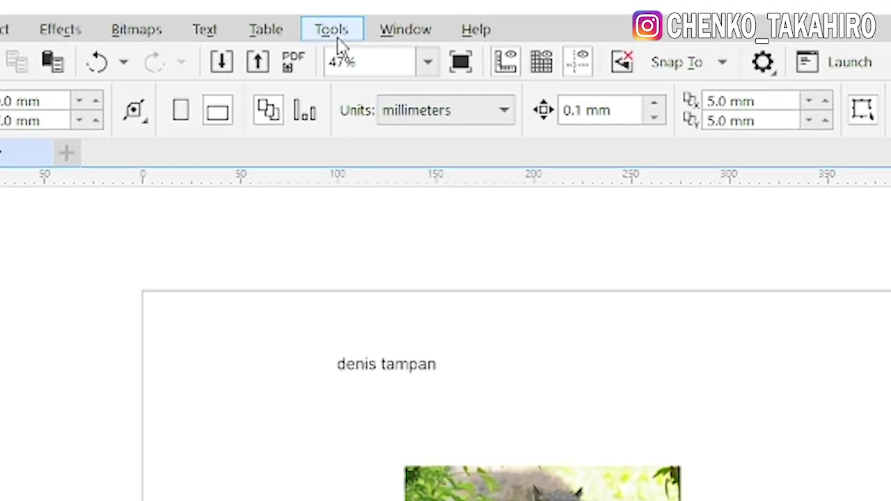
In Options > Commands, search 'mirr' and assign Alt+S to Mirror horizontally.
click(309, 2)
mouse_move(367, 60)
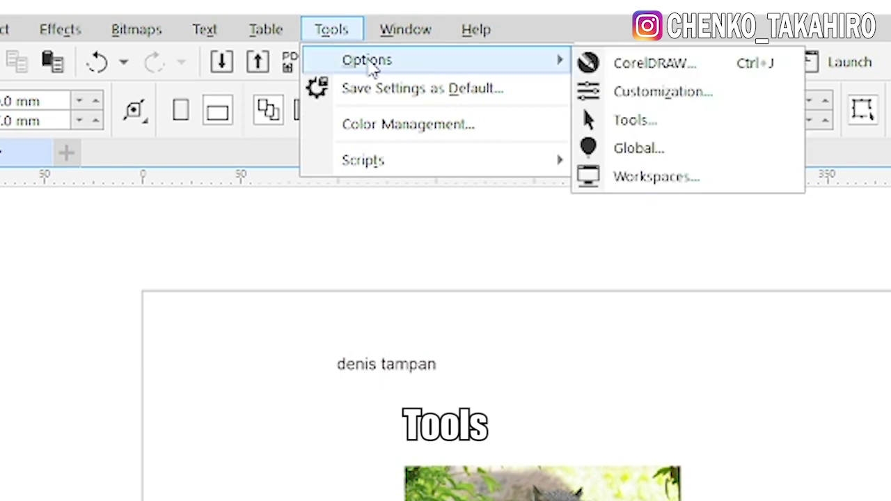
click(730, 96)
text(m)
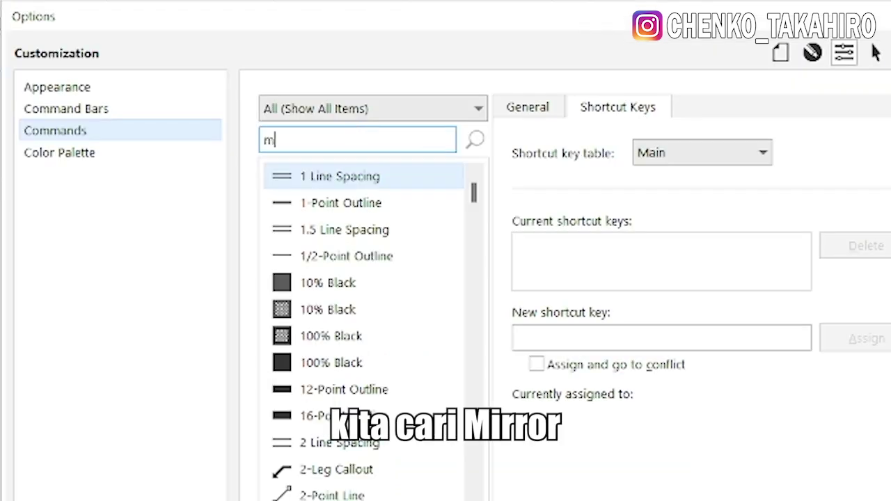
text(irr)
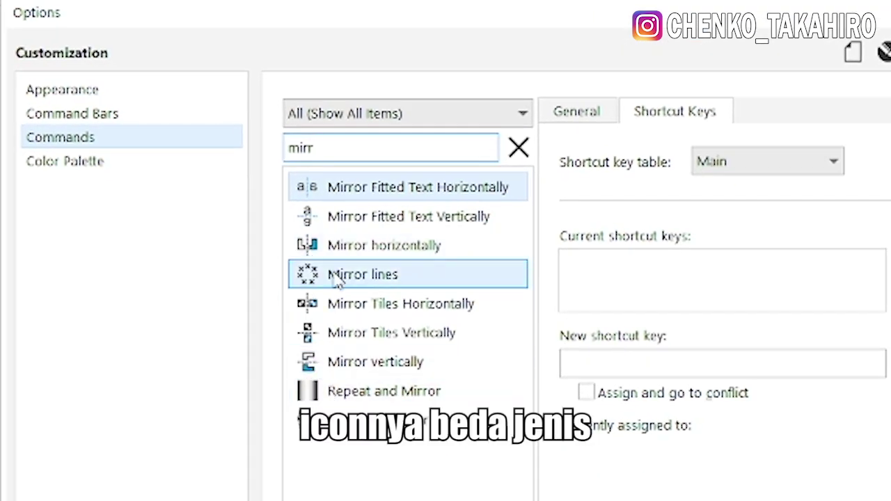
click(380, 250)
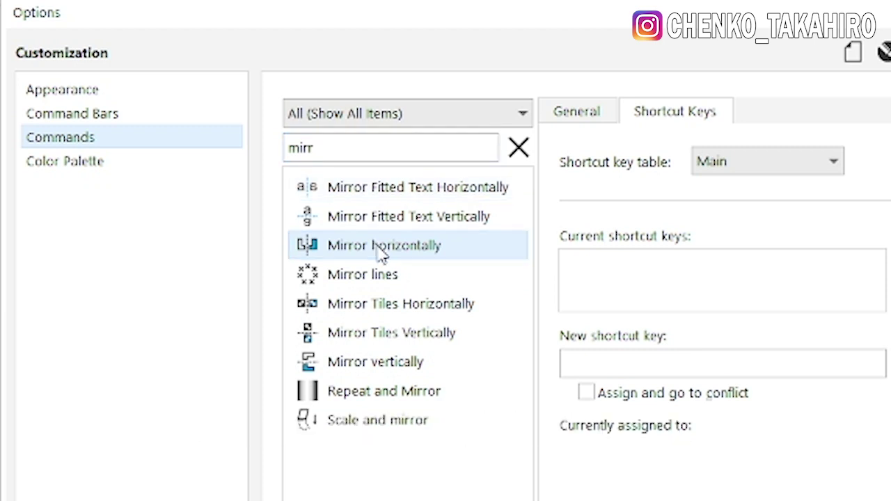
click(593, 361)
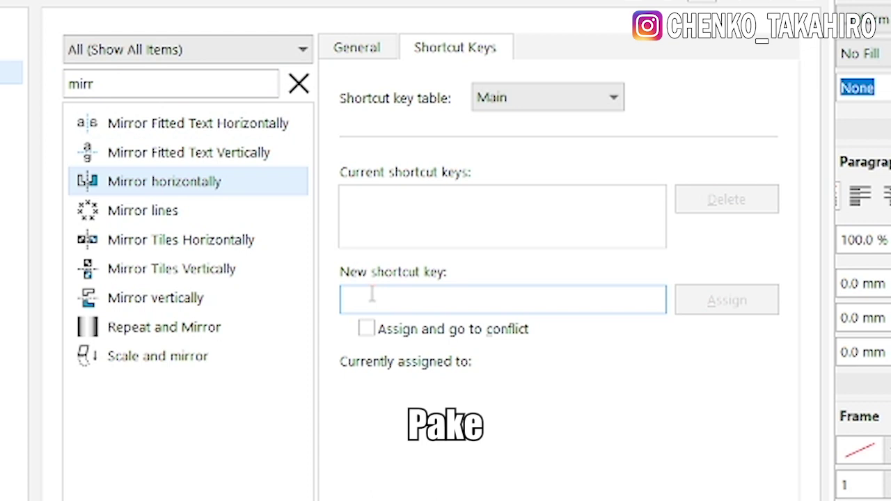
key(alt+s)
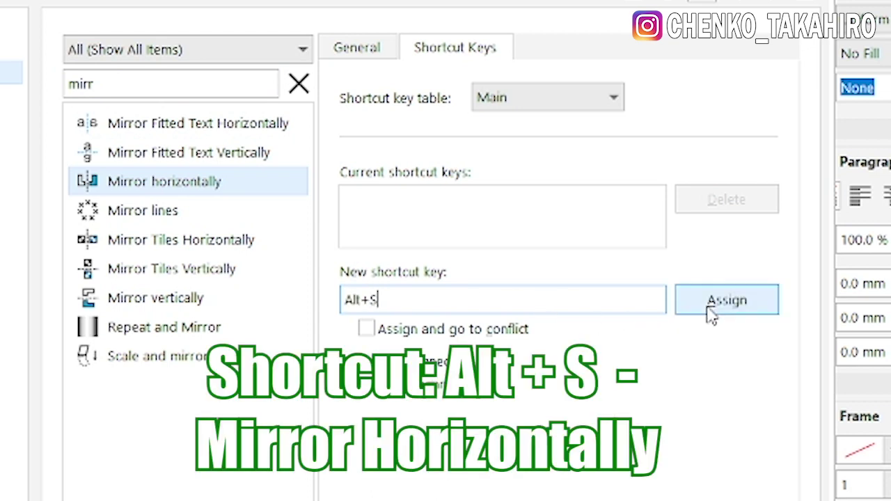
click(724, 301)
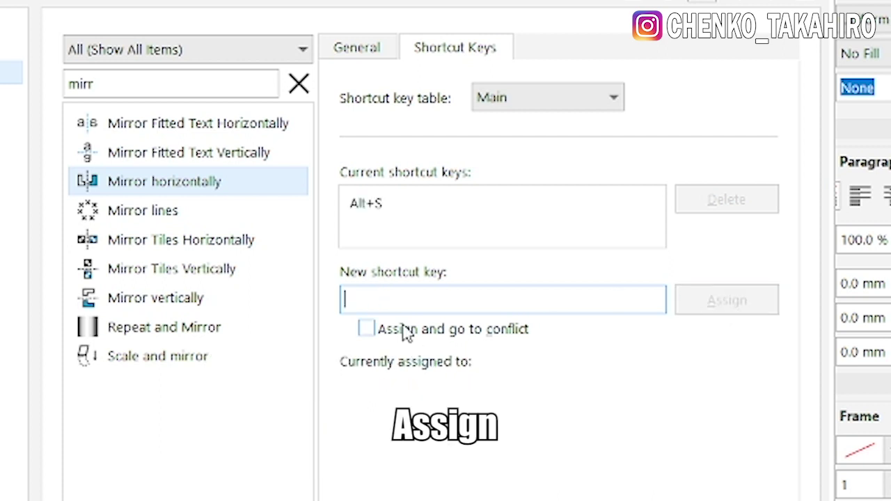
Assign Alt+W to Mirror vertically and close the options with OK.
click(272, 298)
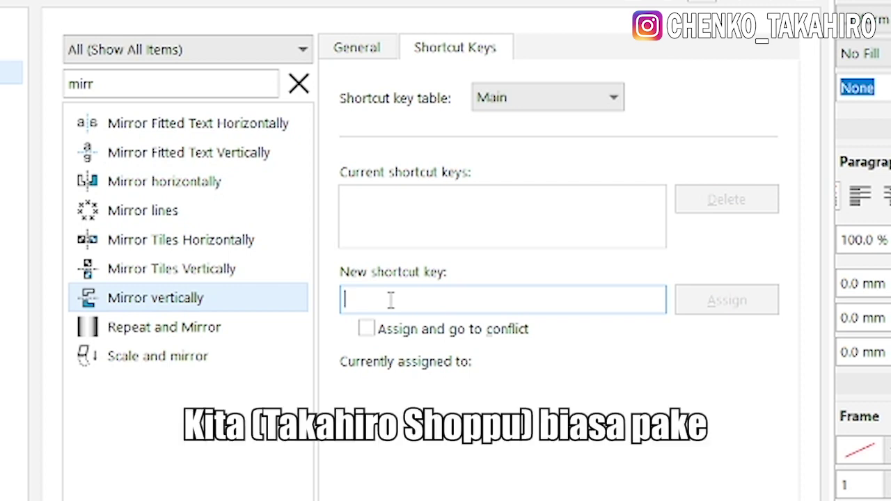
key(alt+w)
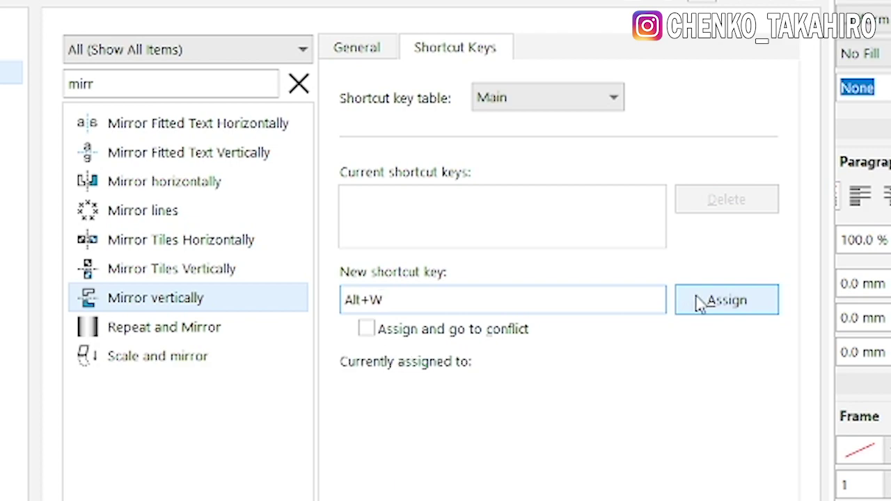
click(700, 303)
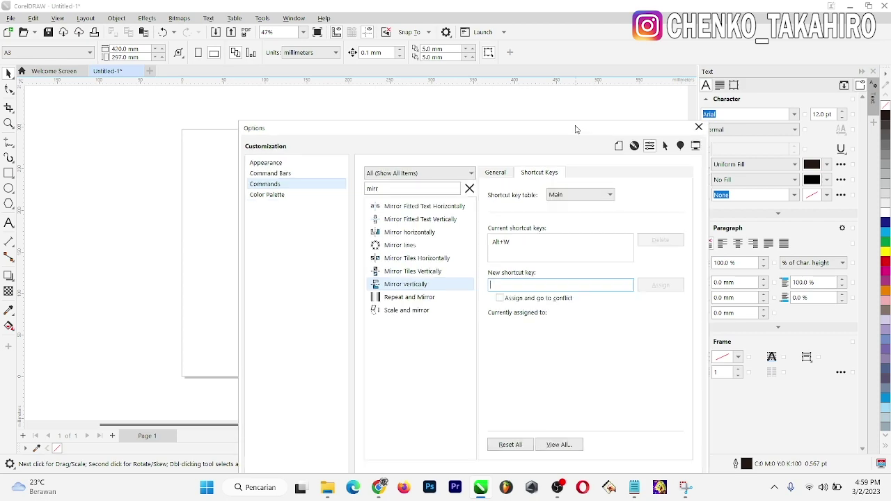
drag(579, 137, 550, 76)
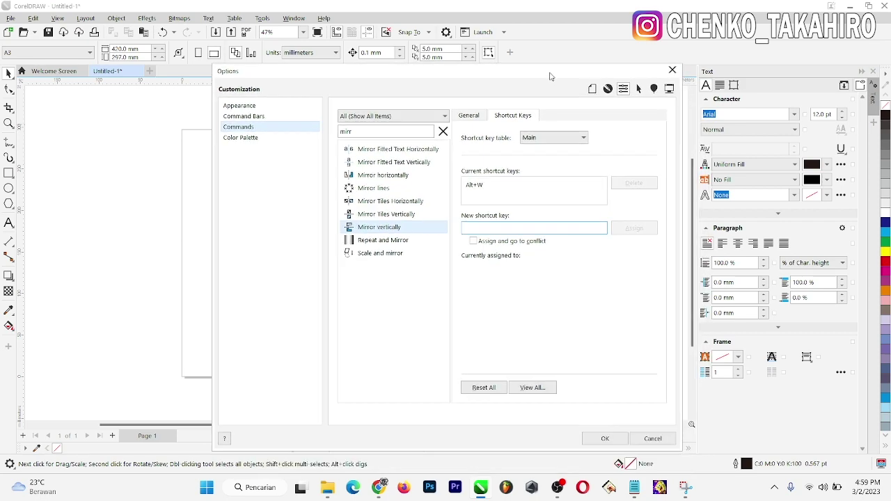
click(605, 438)
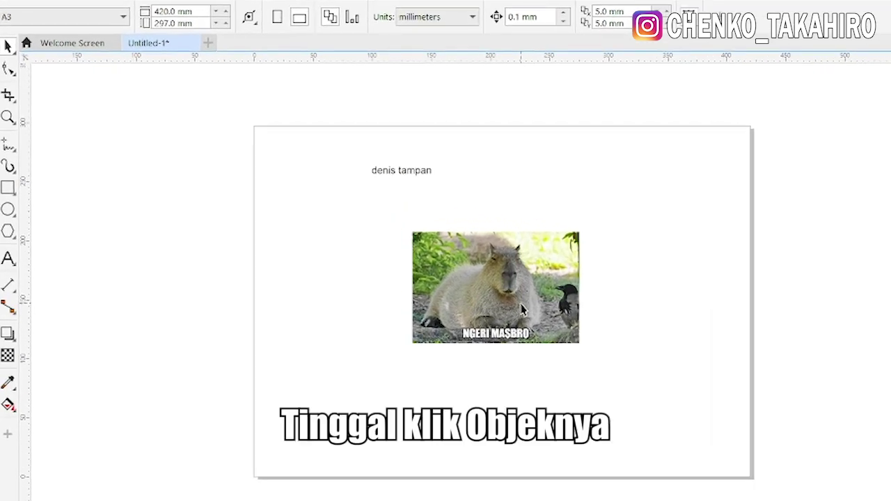
click(522, 307)
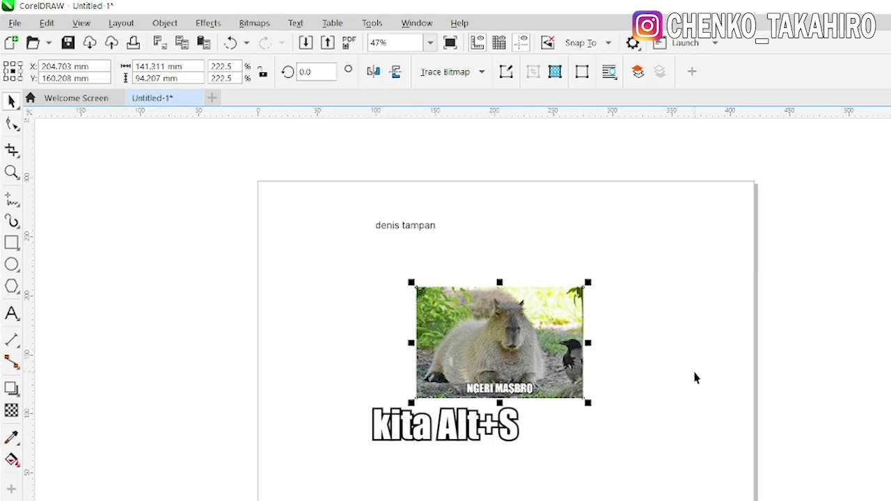
key(alt+s)
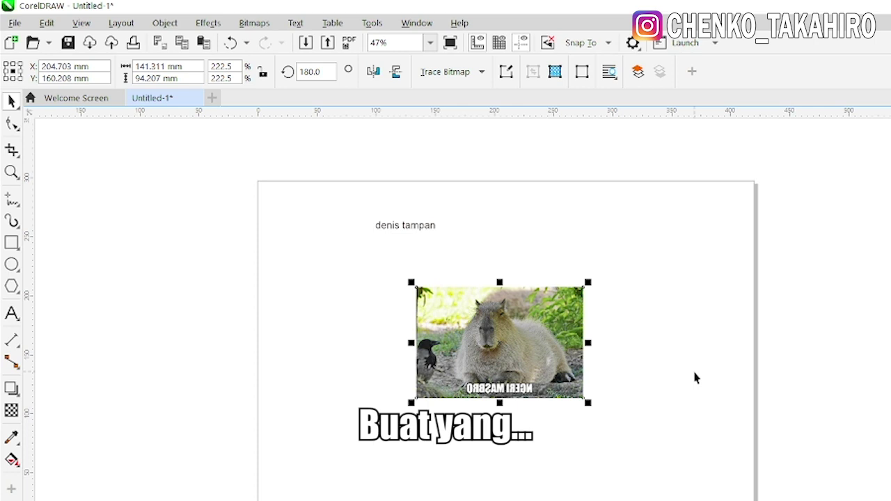
key(alt+w)
key(alt+w)
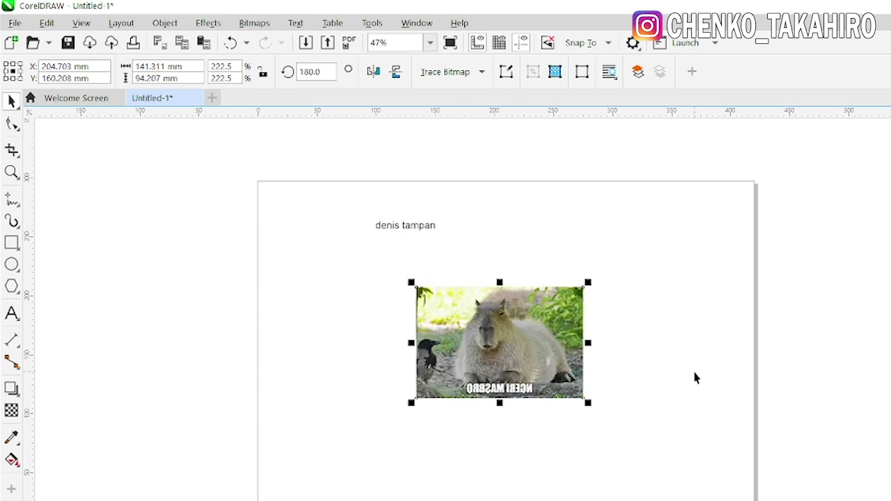
key(alt+w)
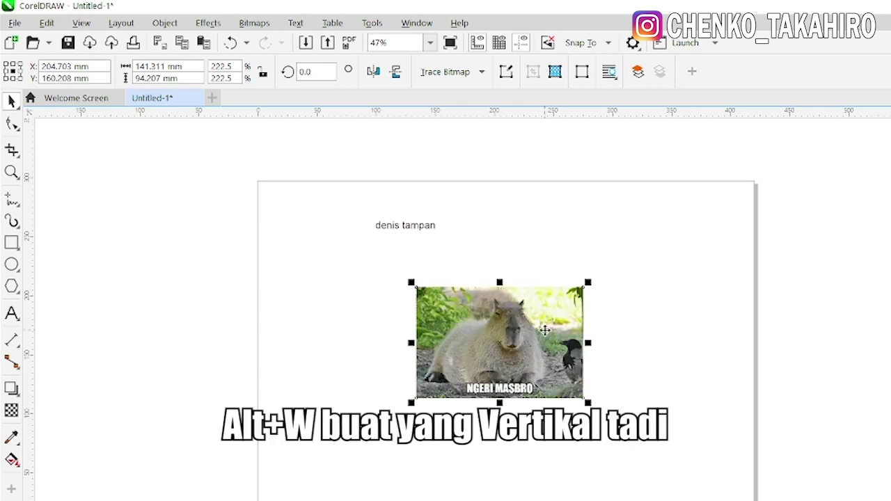
key(alt+w)
key(alt+w)
key(alt+w)
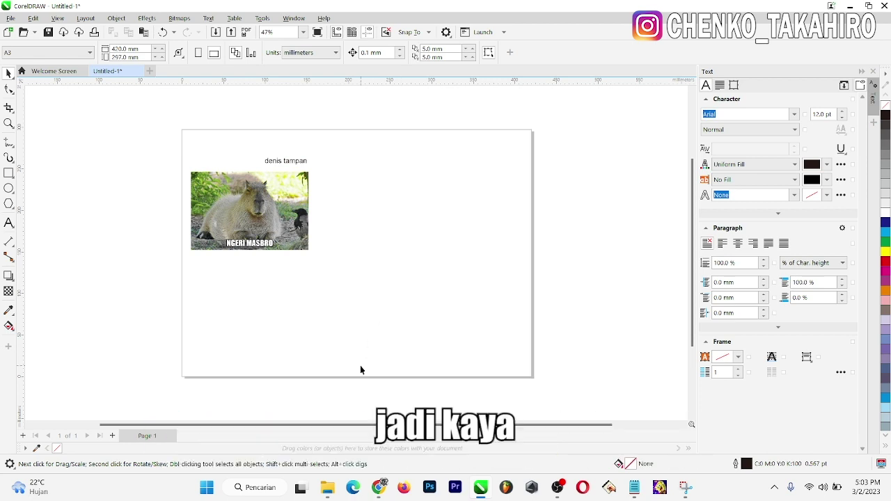
mouse_move(327, 488)
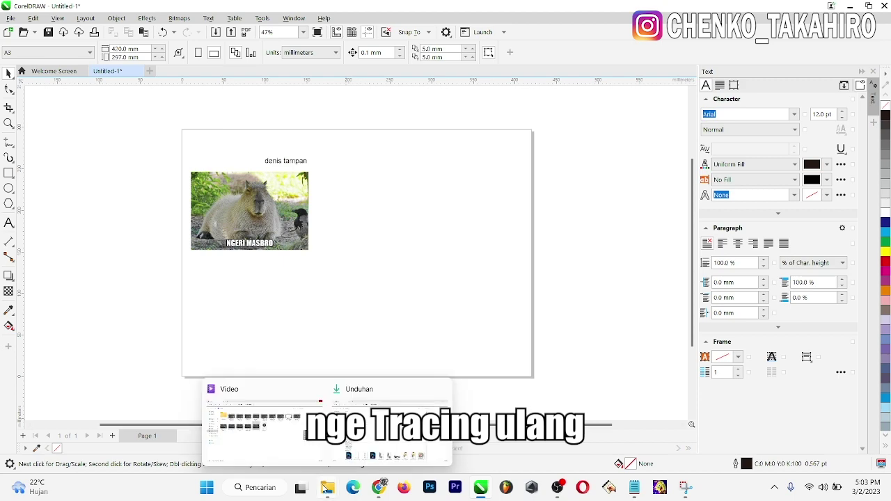
Drag the google-logo image from Downloads onto the CorelDRAW page, right of the capybara photo.
click(362, 425)
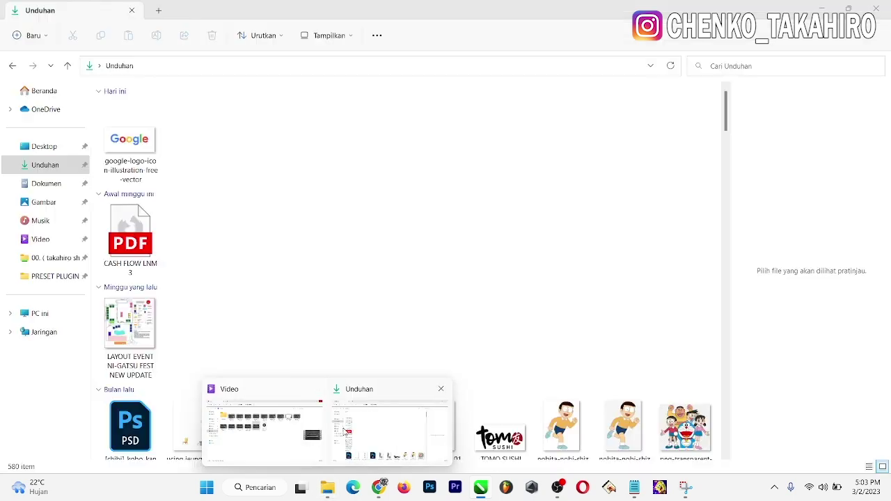
click(138, 150)
mouse_move(139, 150)
mouse_down()
mouse_move(418, 222)
mouse_move(411, 217)
mouse_up()
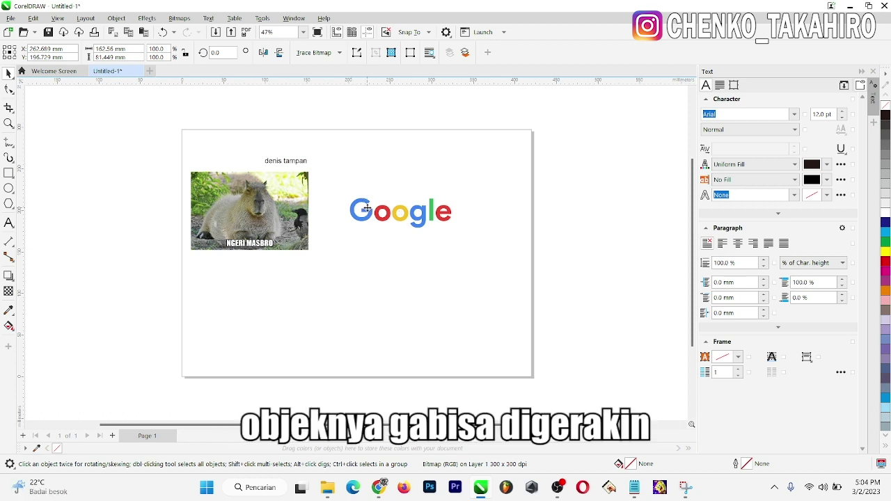
mouse_move(367, 208)
mouse_down()
mouse_move(386, 183)
mouse_move(382, 200)
mouse_up()
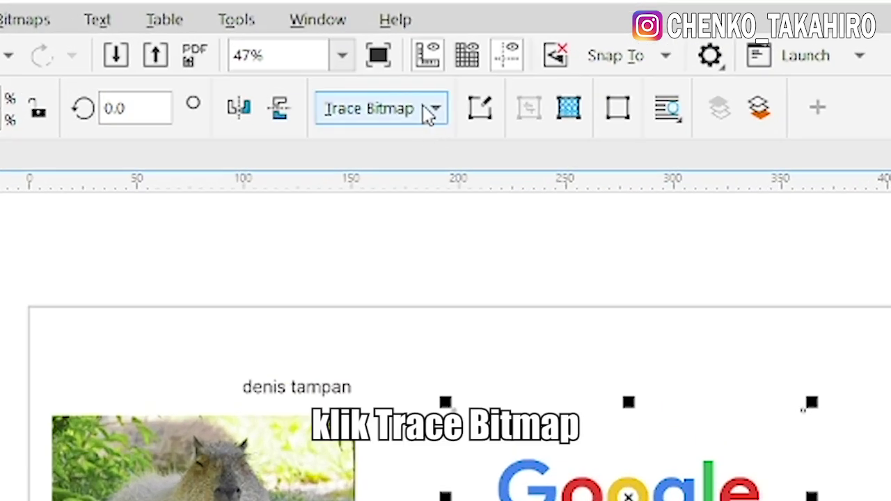
Trace the Google logo with the Logo outline preset, deleting the original bitmap.
click(338, 54)
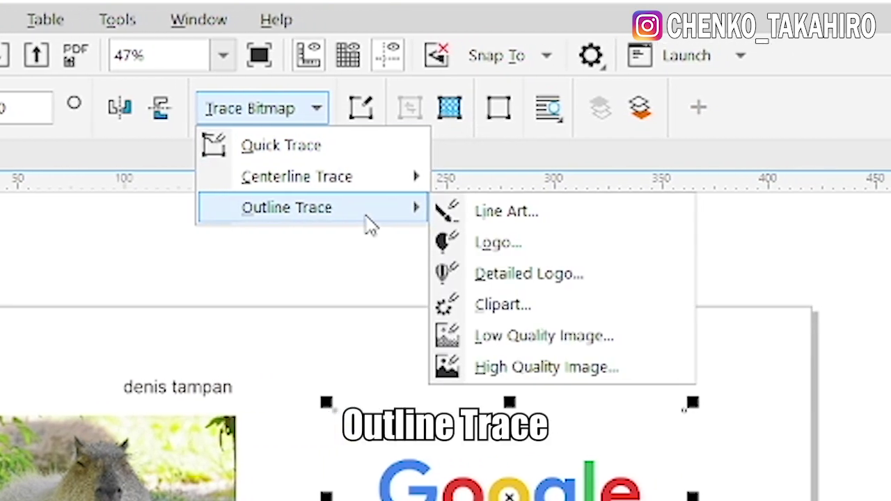
mouse_move(252, 208)
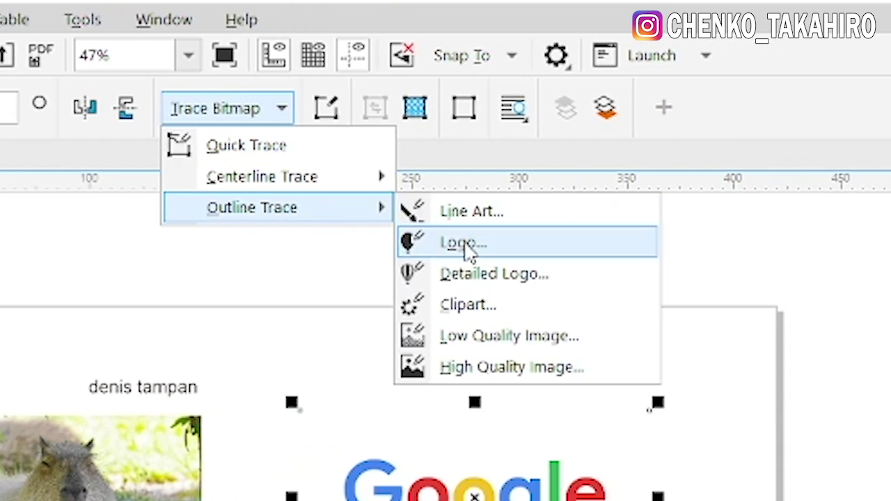
click(468, 247)
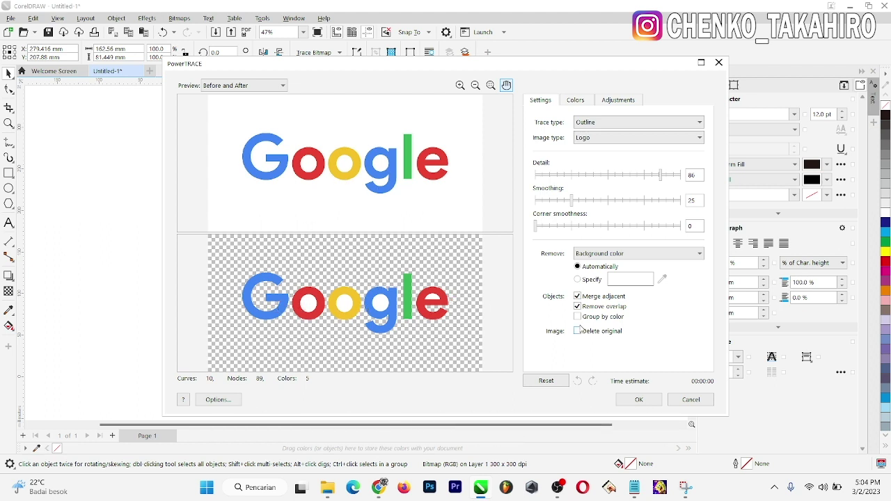
click(596, 282)
click(598, 270)
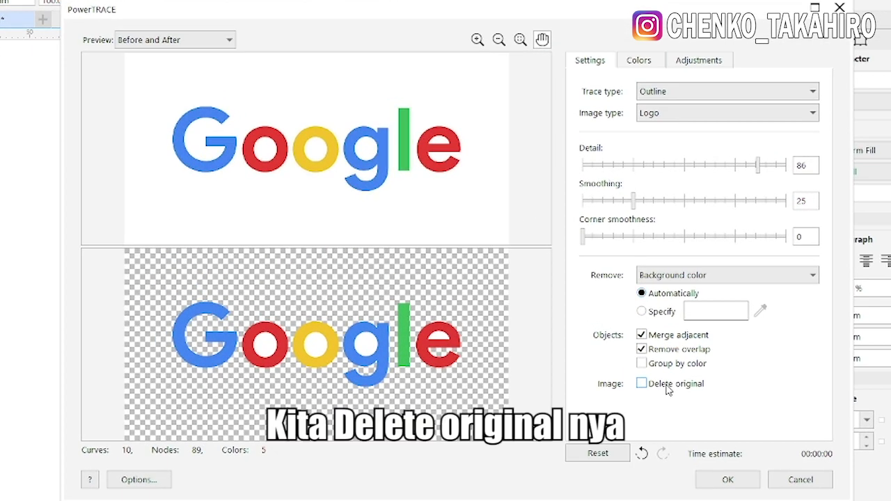
click(667, 387)
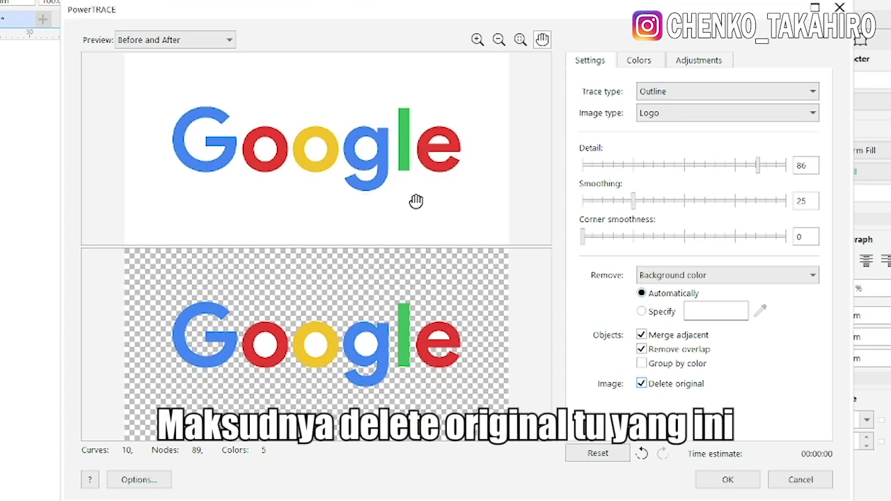
click(724, 480)
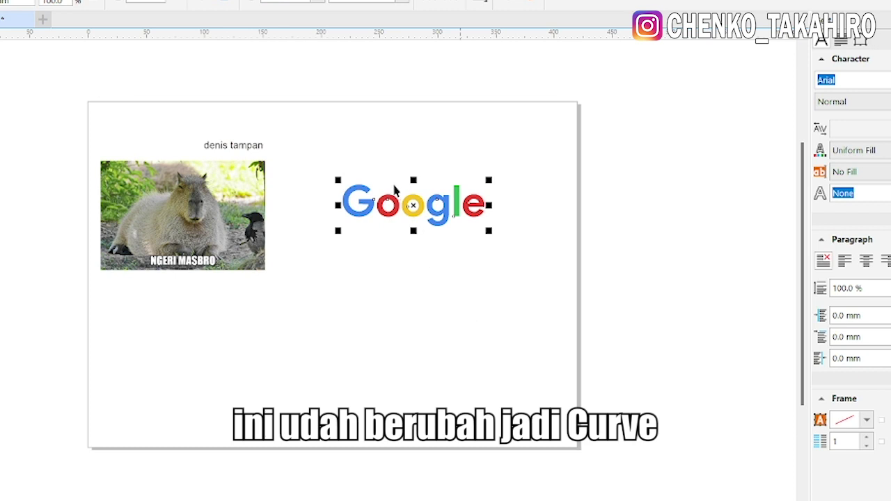
Scale the traced Google logo to about double size, then select the red first o.
drag(488, 231, 666, 333)
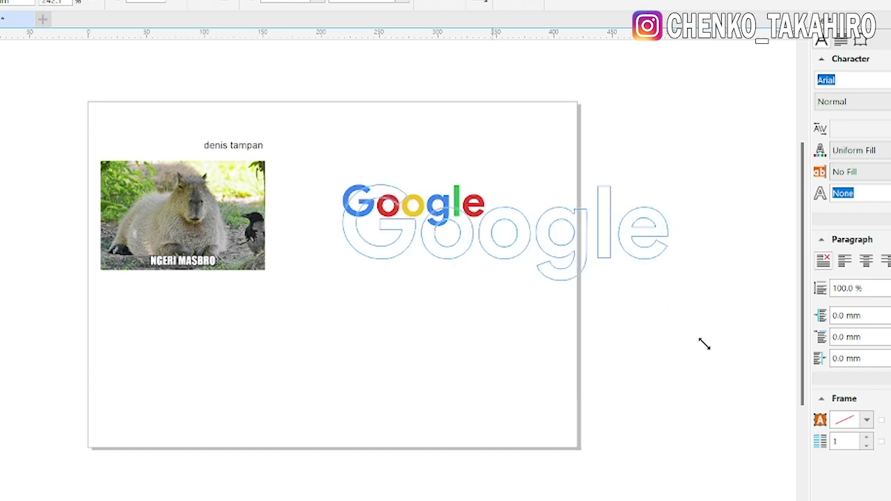
click(518, 332)
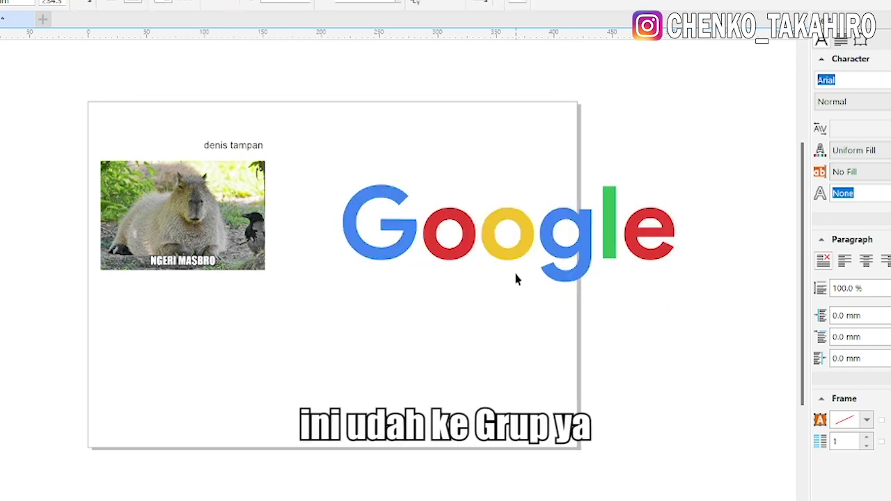
click(525, 236)
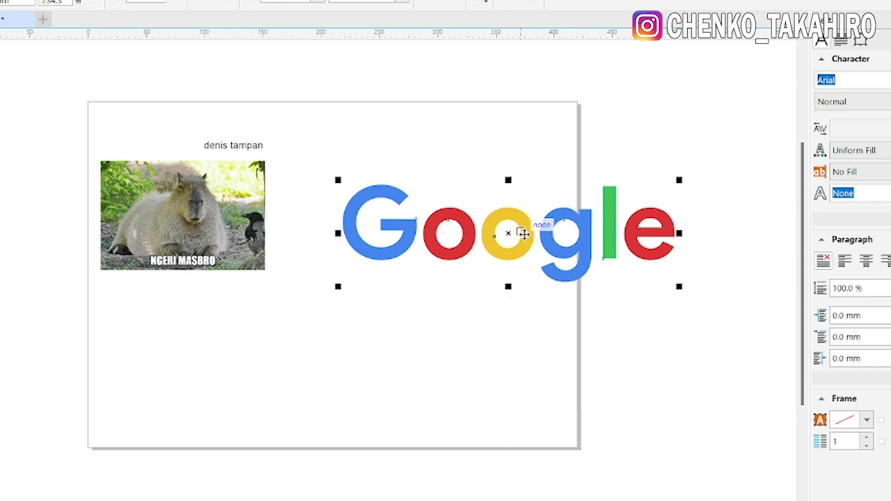
click(470, 164)
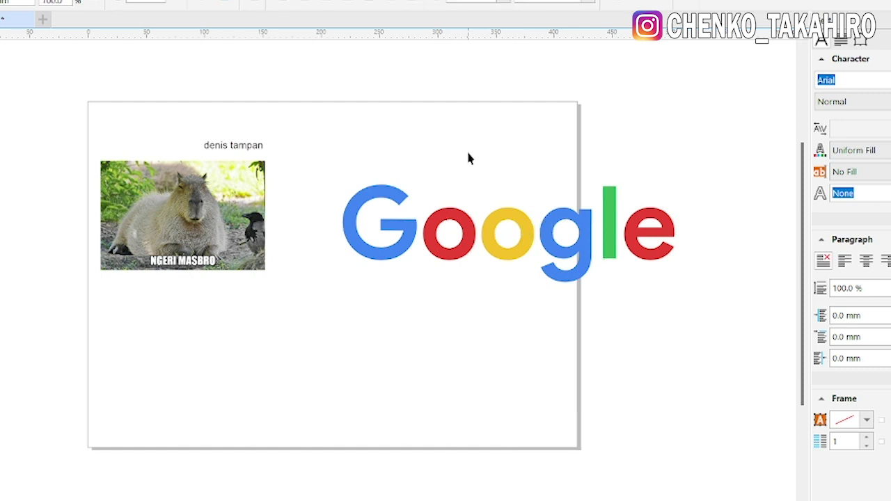
ctrl+click(450, 236)
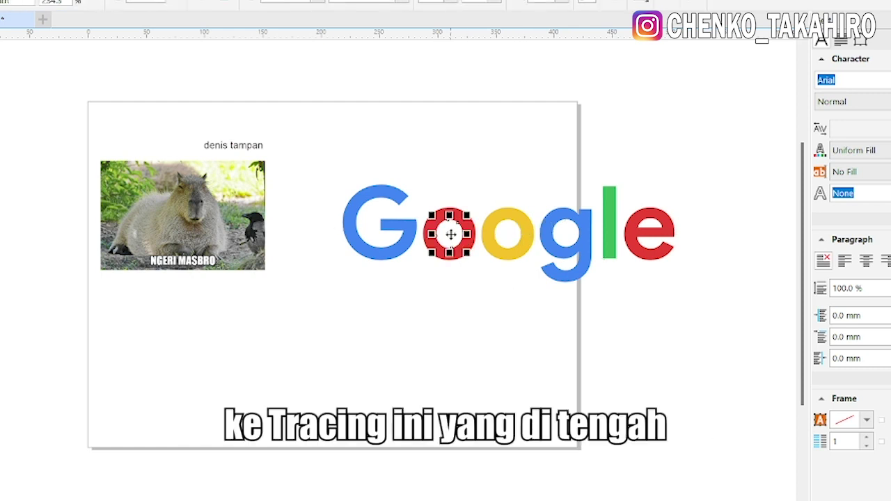
key(Escape)
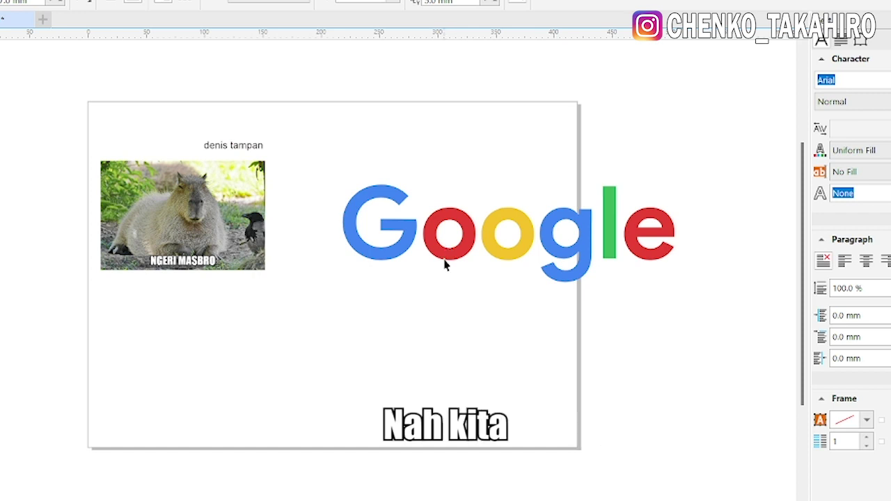
click(446, 259)
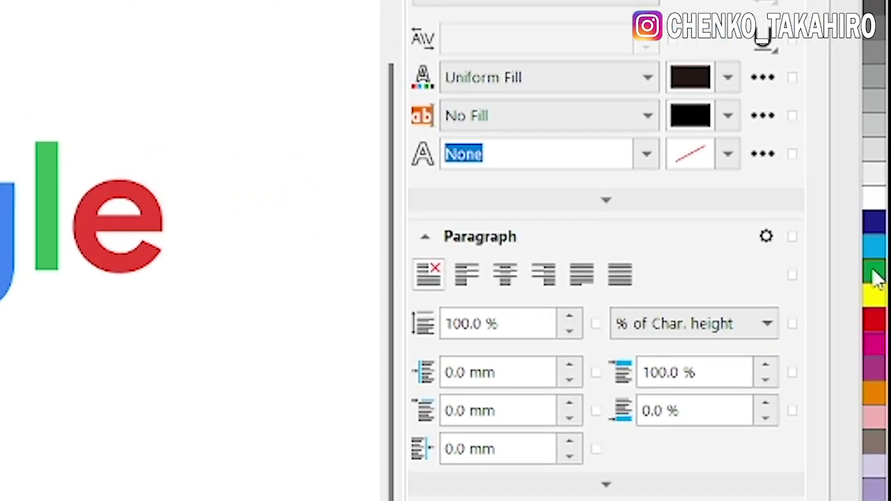
Color the selected o green, then search 'logo' and assign Ctrl+3 to the Logo trace command.
click(875, 274)
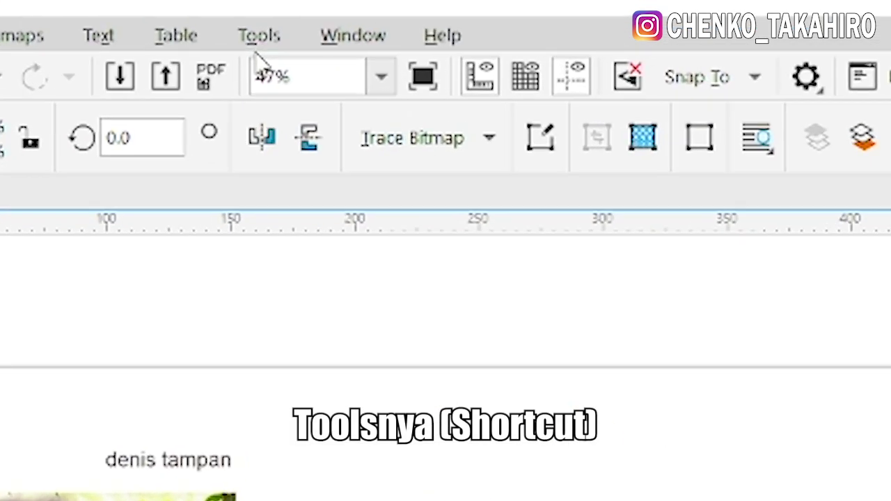
click(262, 18)
click(669, 115)
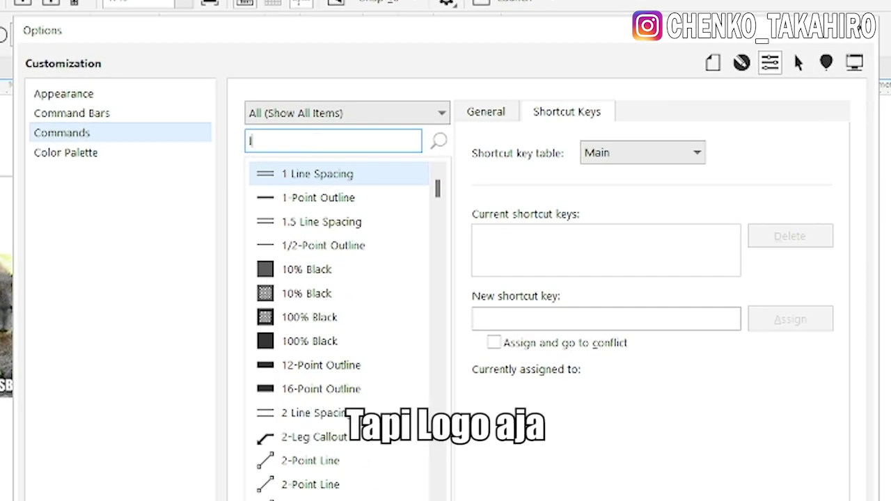
text(logo)
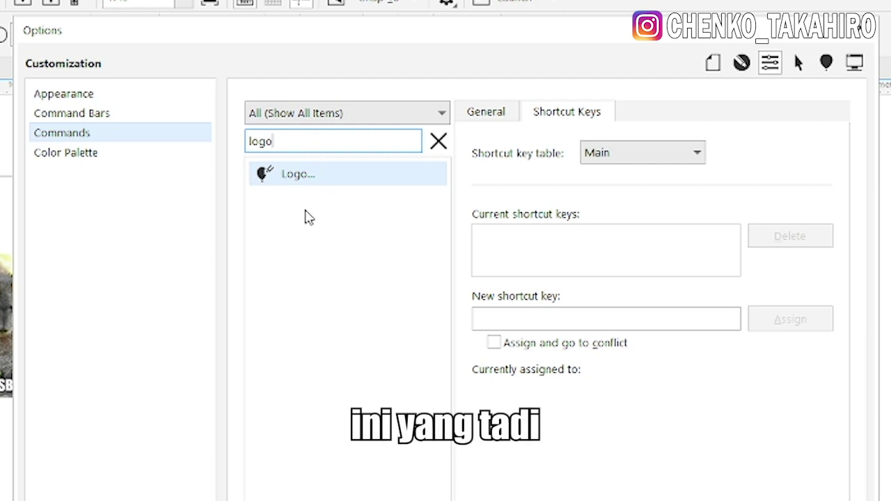
click(292, 175)
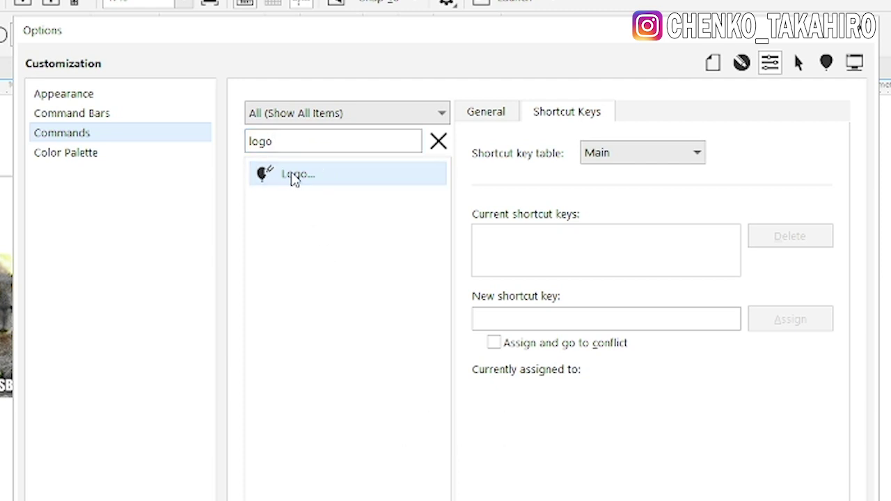
click(498, 319)
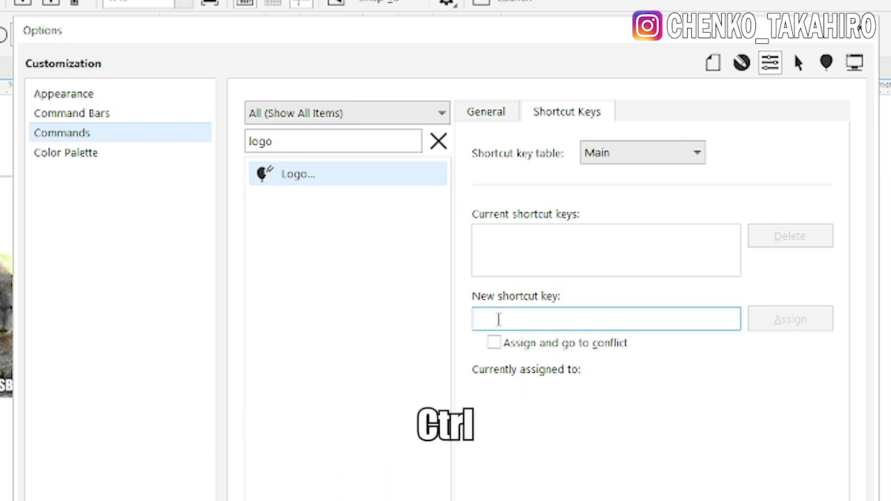
key(ctrl+3)
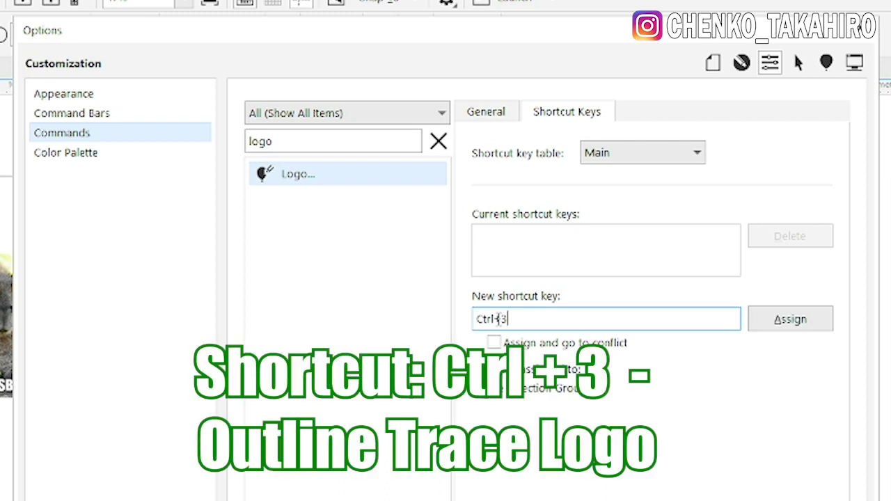
click(773, 334)
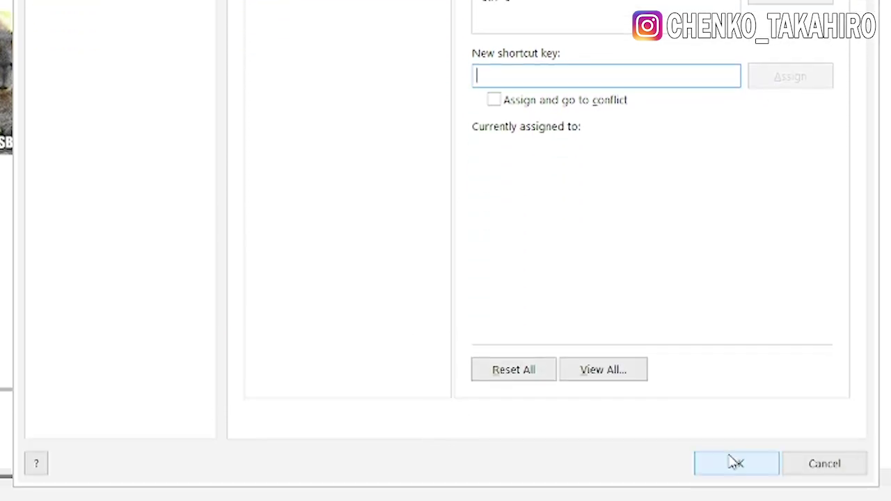
Save the shortcut, then Ctrl+3 logo-trace the Google image, removing color from the entire image.
click(732, 466)
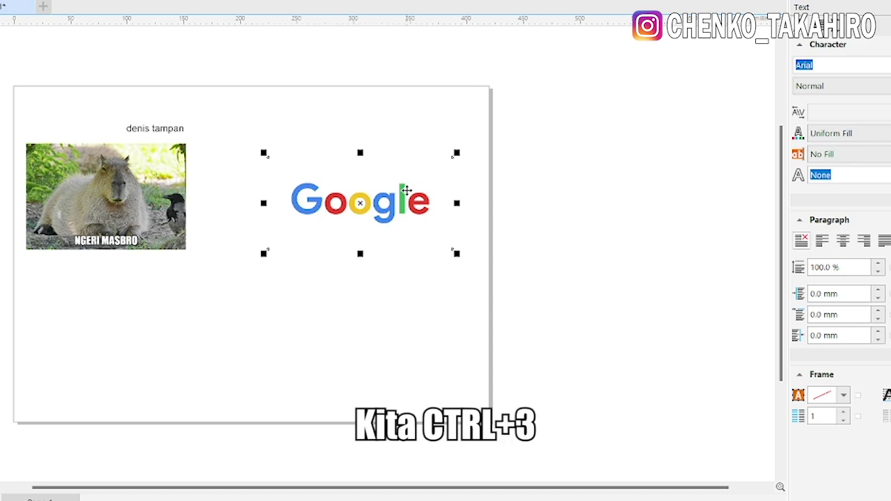
key(ctrl+3)
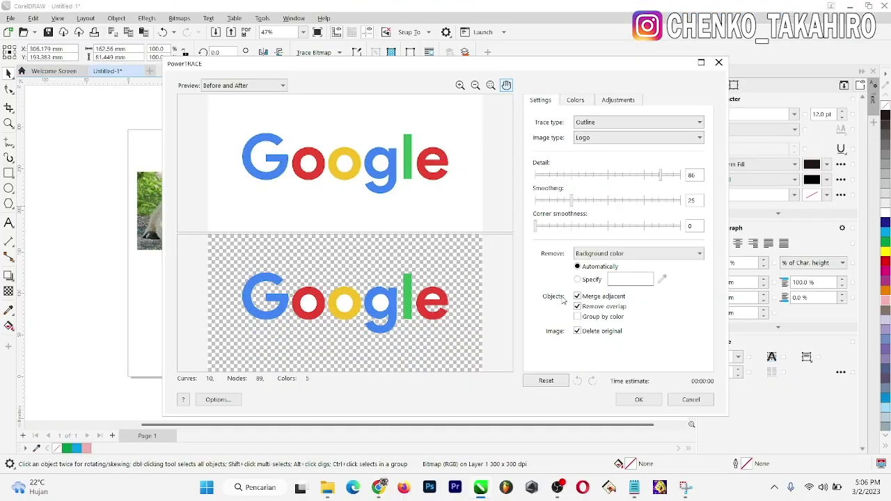
click(614, 254)
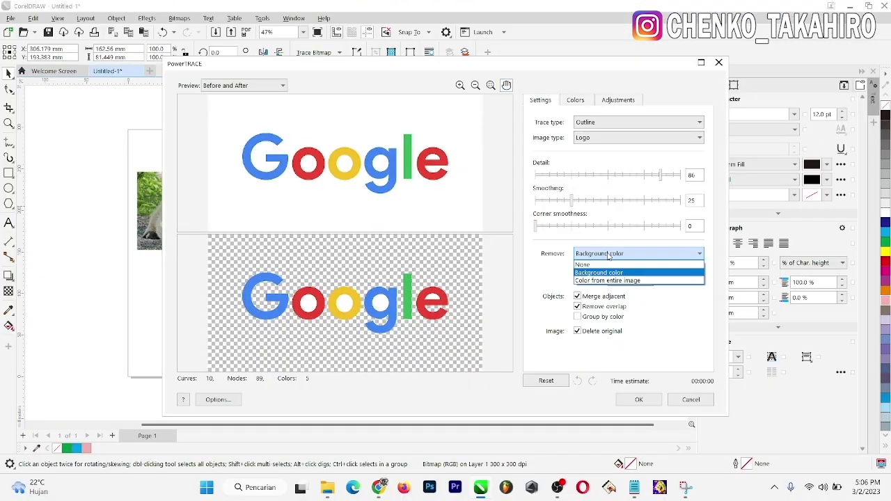
click(599, 272)
click(639, 253)
click(608, 280)
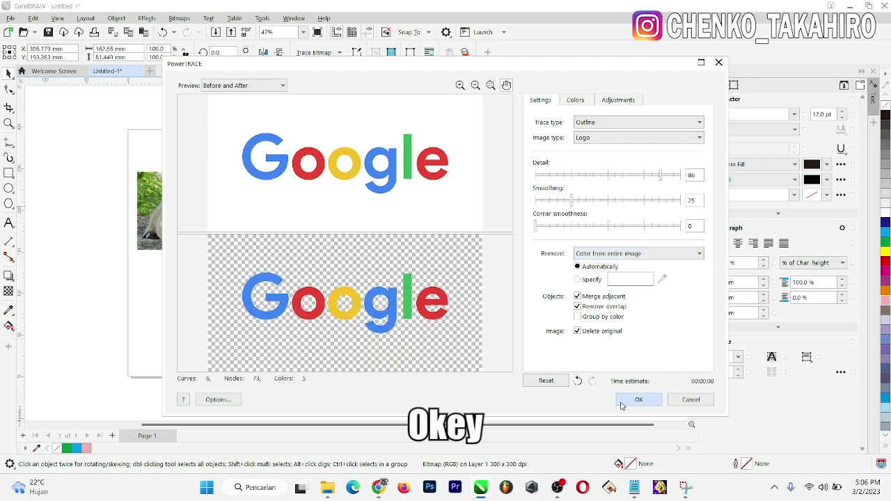
click(630, 399)
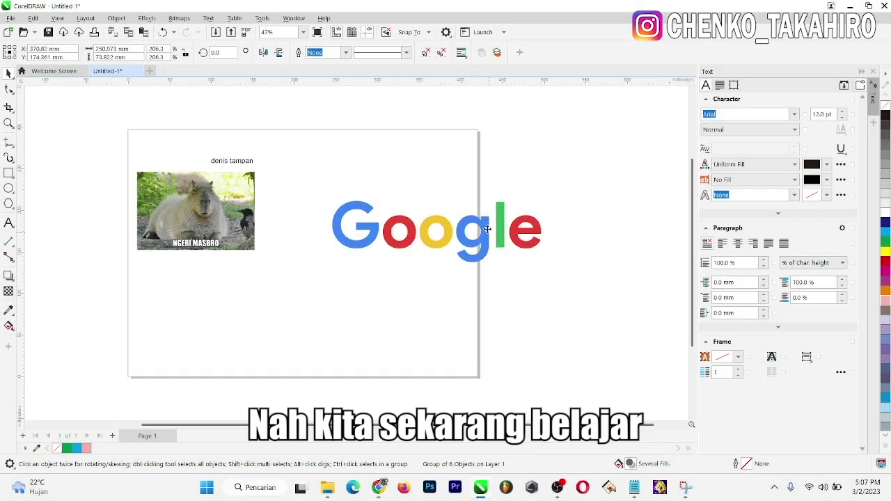
Move the traced logo up and drag out duplicates to stack three Google logos.
mouse_move(489, 232)
mouse_down()
mouse_move(494, 171)
mouse_move(468, 156)
mouse_up()
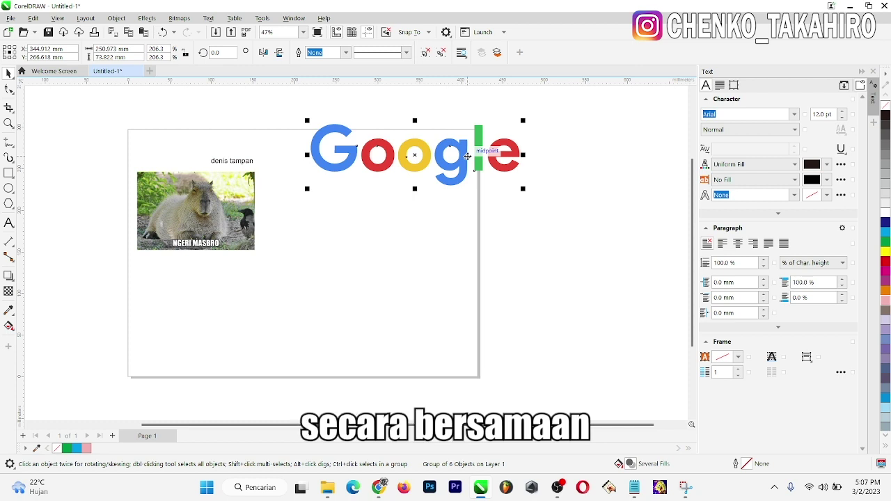
mouse_move(468, 156)
mouse_down()
mouse_move(461, 303)
mouse_move(465, 190)
mouse_up()
key(Escape)
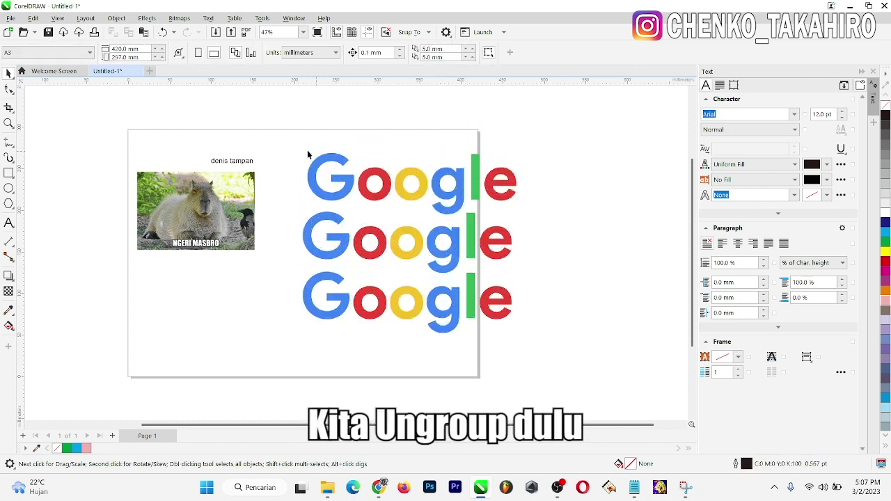
Select the Google logos and open Find and Replace in Replace Objects mode.
drag(273, 135, 583, 365)
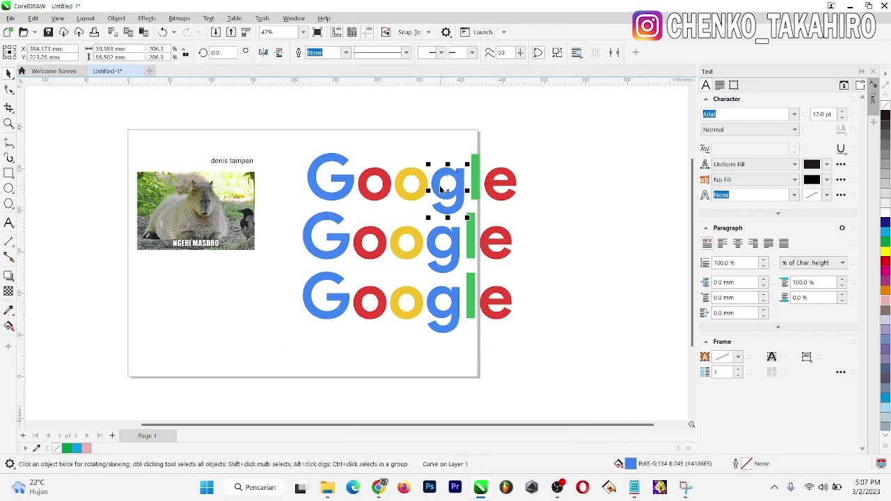
click(284, 141)
click(115, 19)
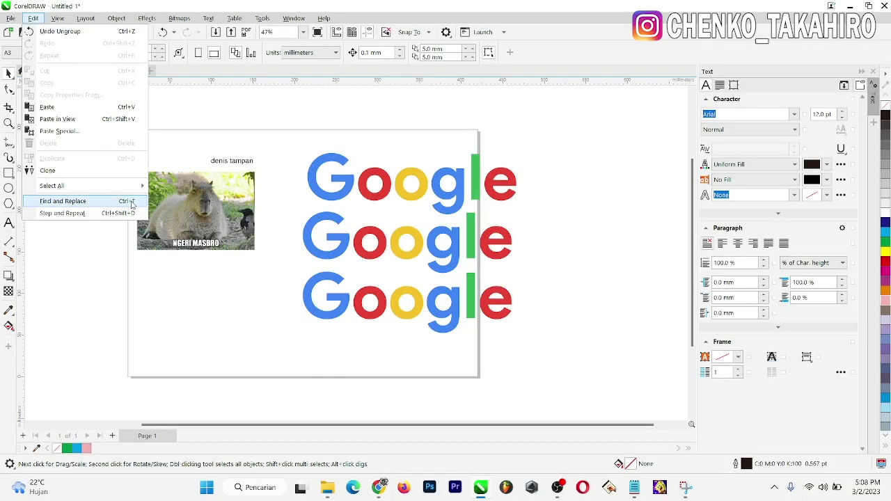
click(204, 384)
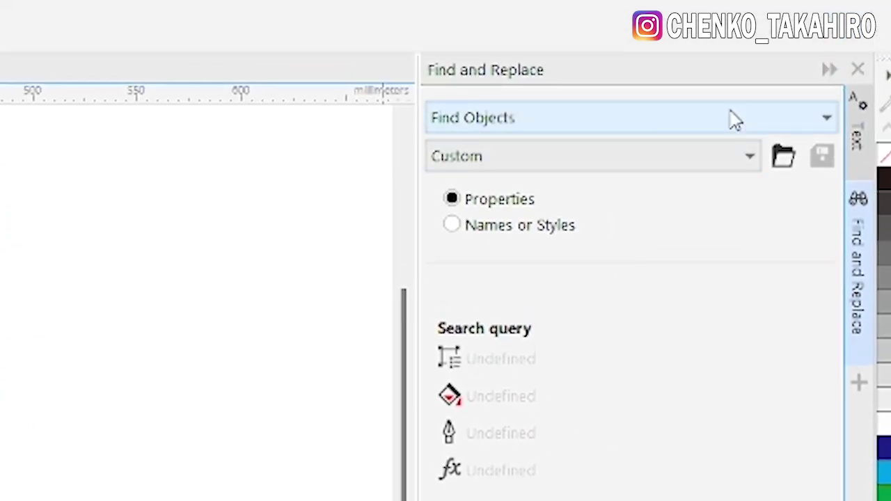
click(822, 91)
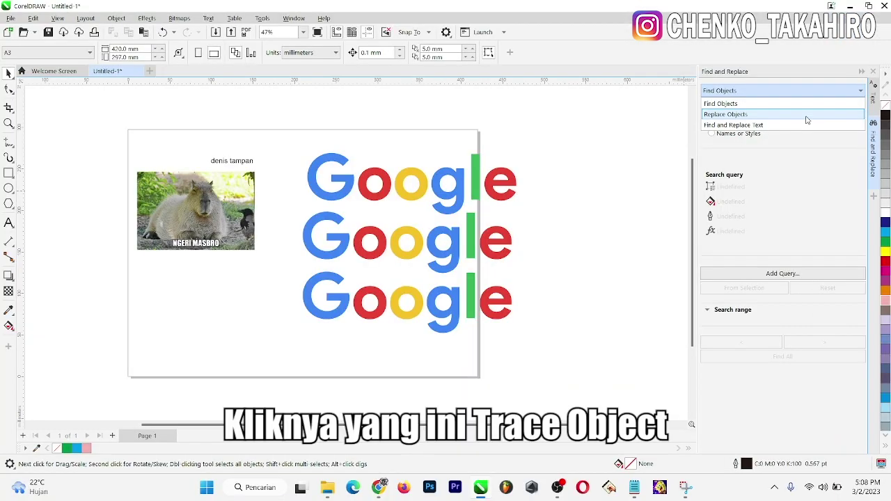
click(806, 120)
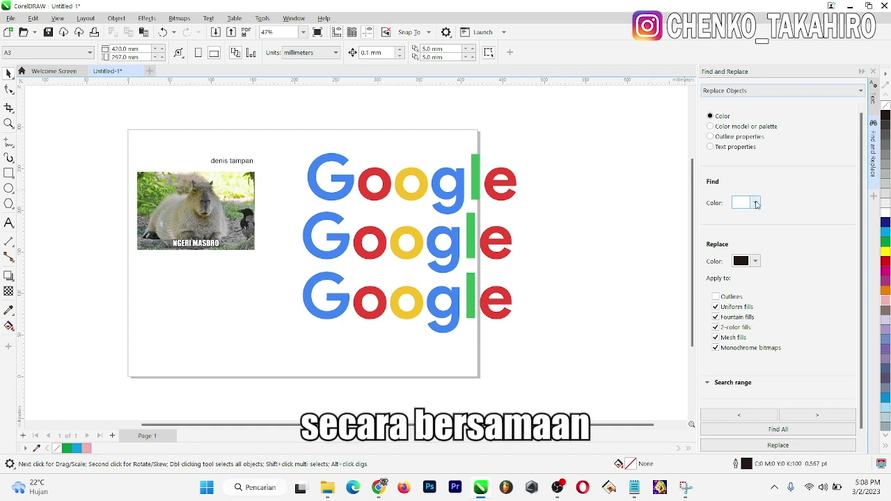
Sample the logo's red (#E94236) from the letter e as the Find color.
click(757, 204)
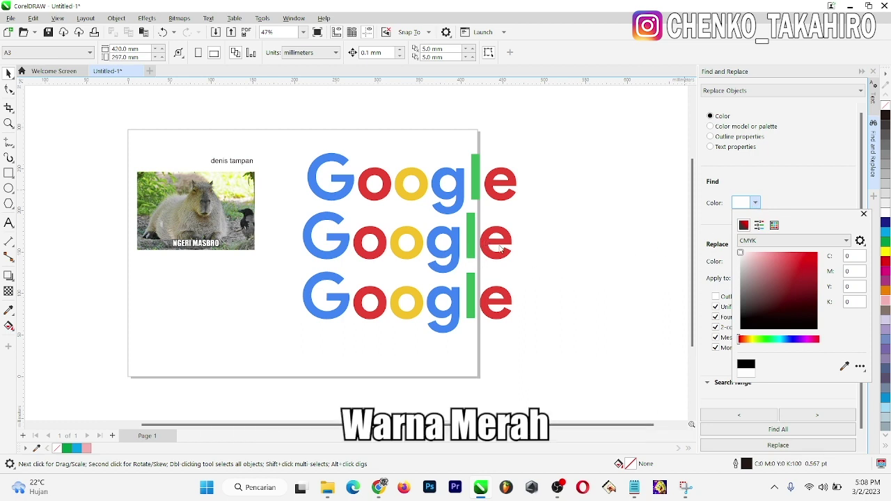
click(845, 366)
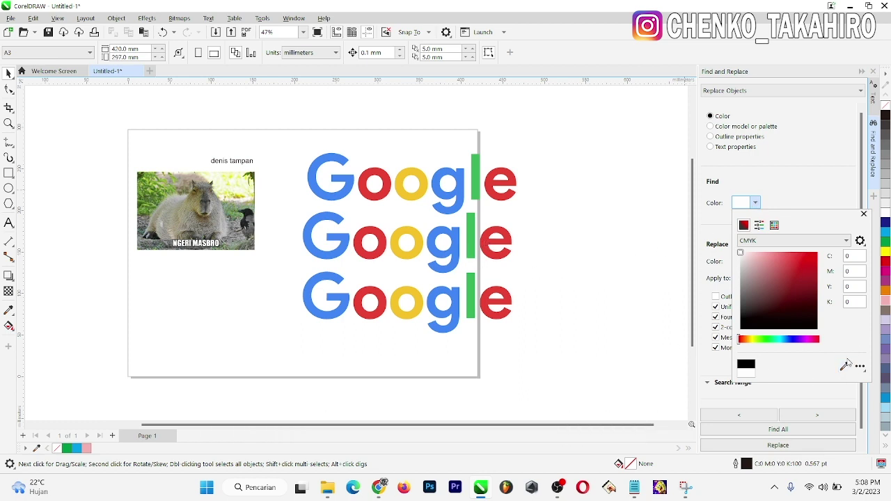
click(506, 253)
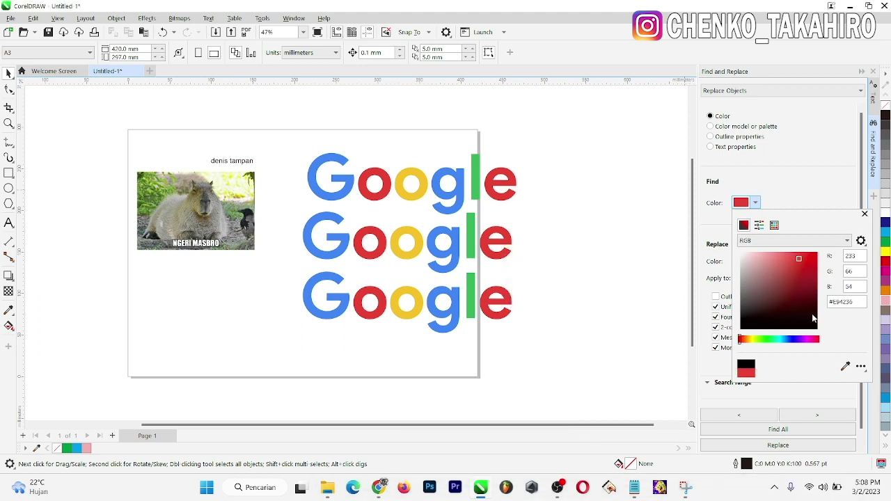
click(777, 432)
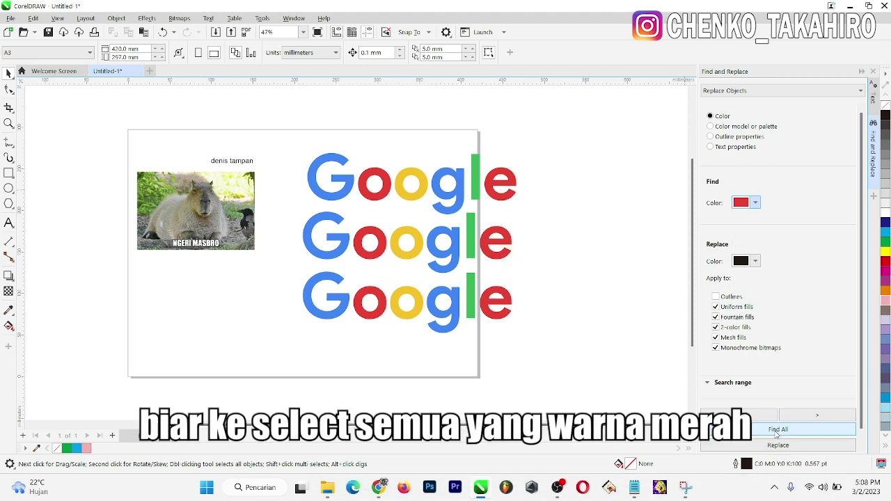
Select all red letters with Find All and fill them light pink (C:0 M:40 Y:20 K:0).
click(777, 432)
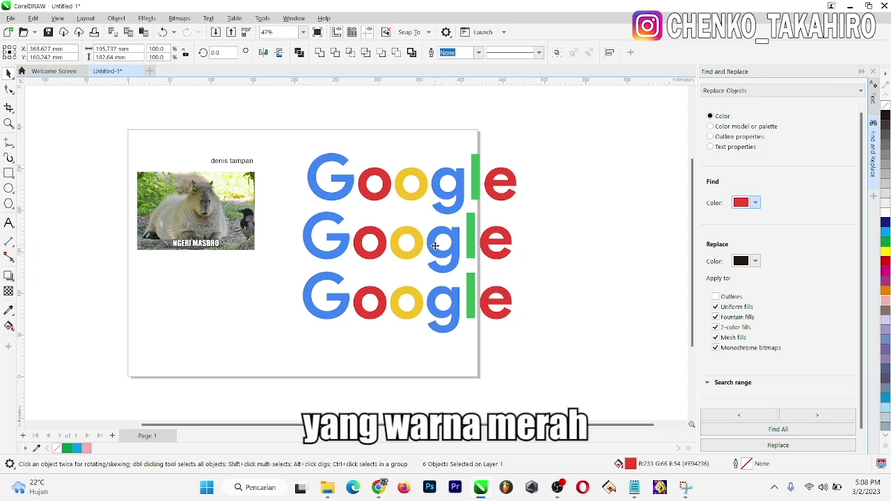
drag(435, 245, 518, 280)
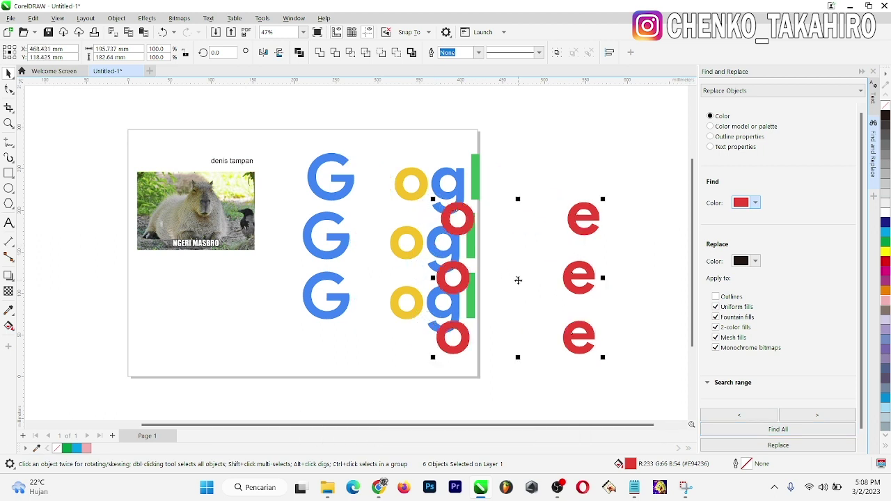
key(ctrl+z)
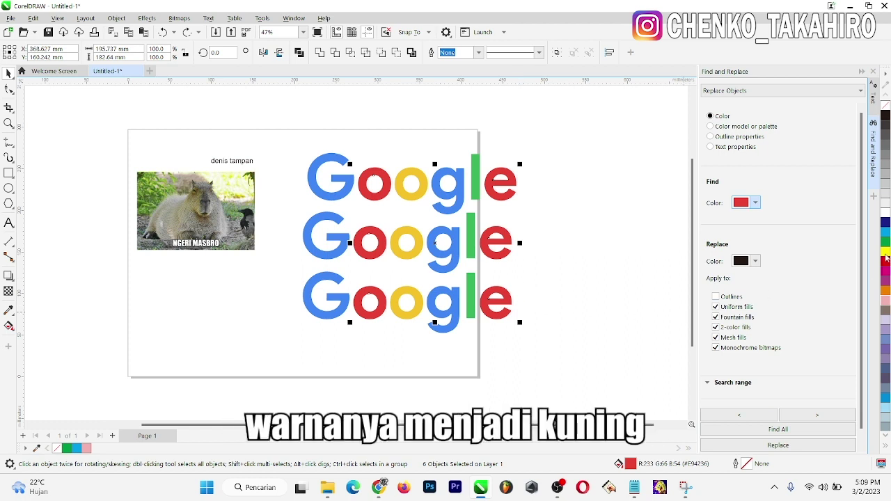
click(886, 222)
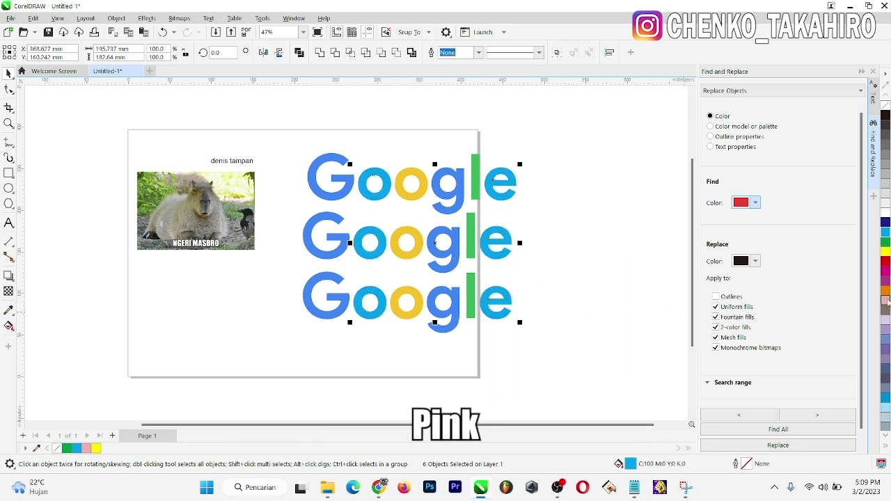
click(886, 301)
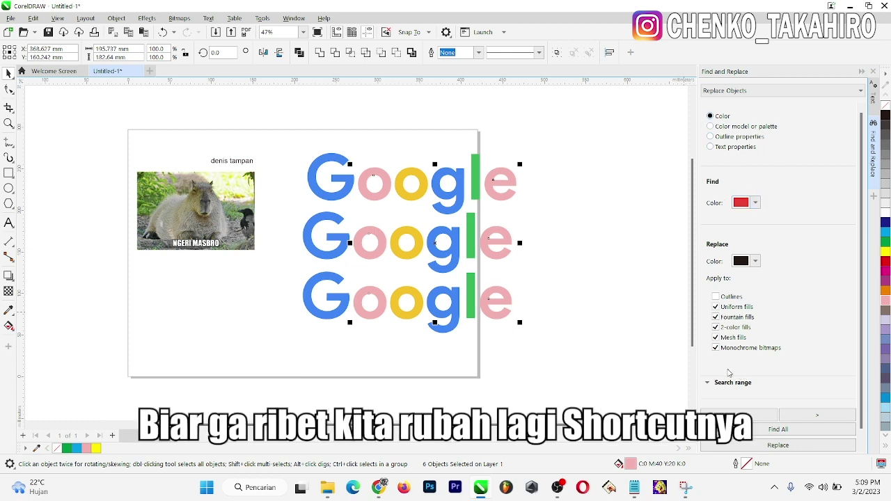
click(549, 177)
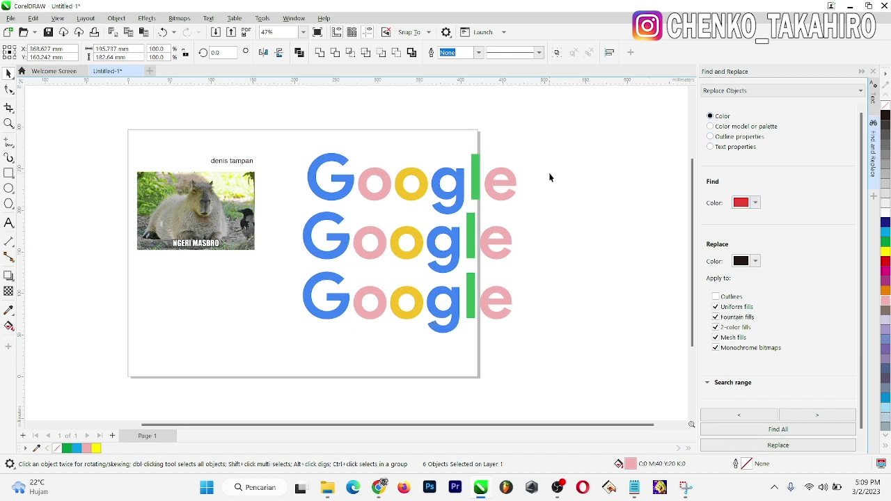
Search 'replace' in command customization and assign Ctrl+1 to Replace Objects.
click(262, 18)
click(214, 63)
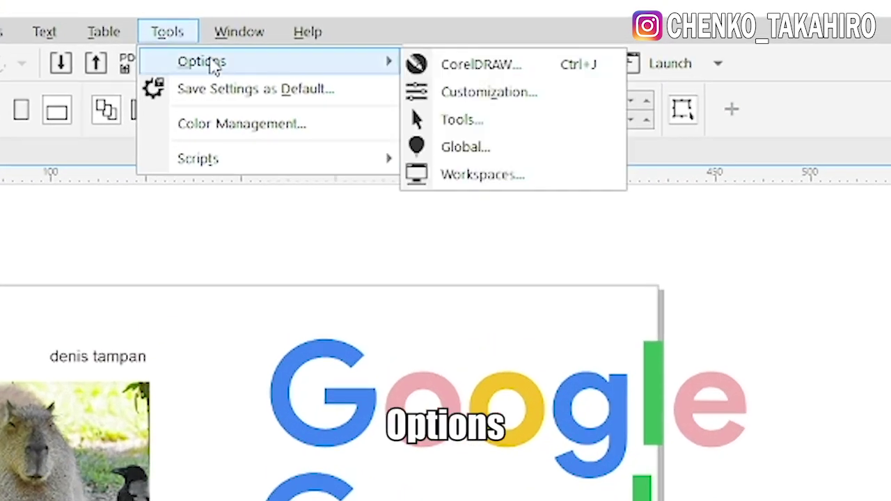
click(487, 92)
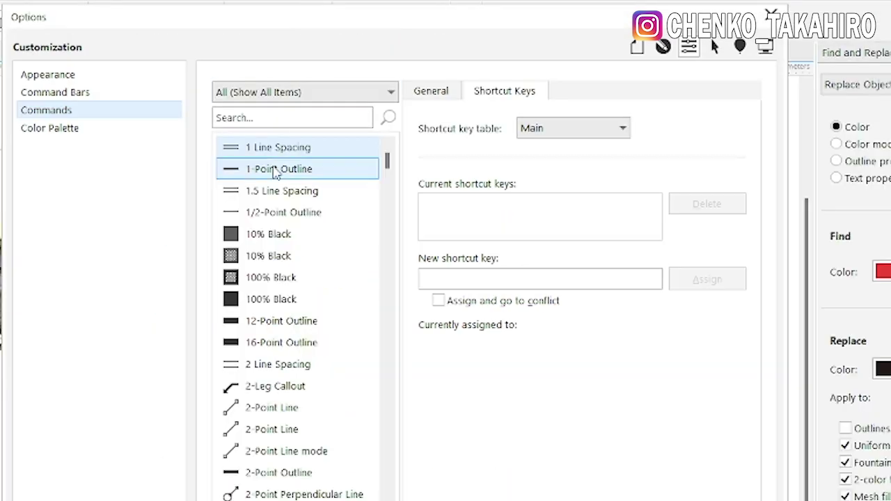
click(306, 118)
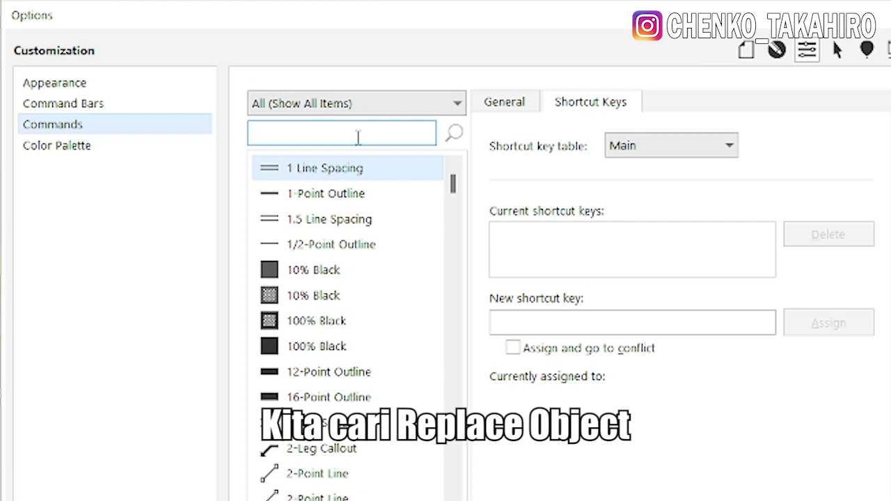
text(replace)
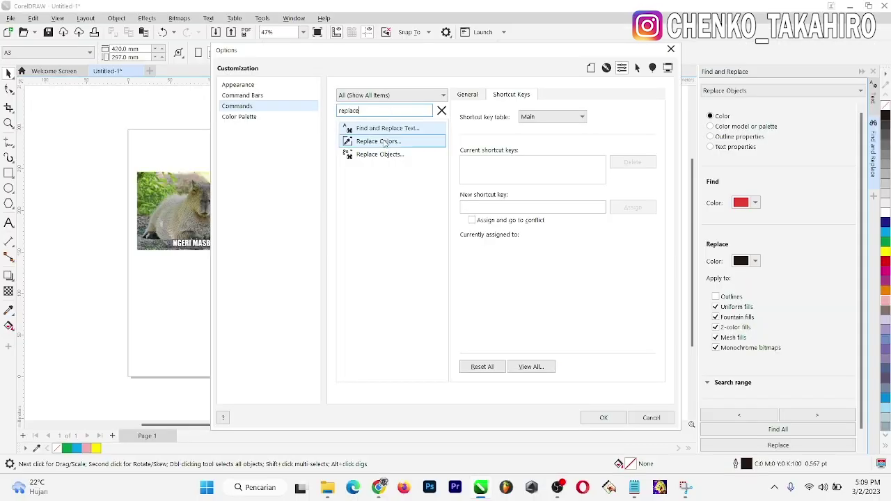
click(378, 157)
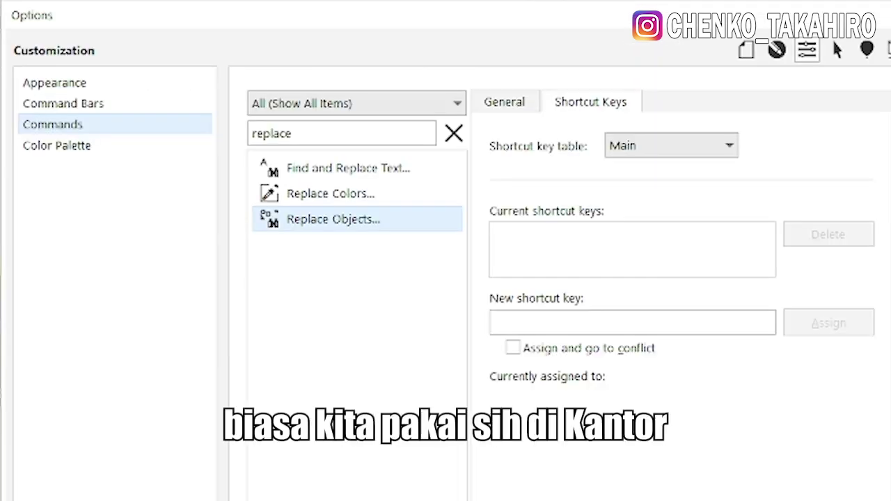
click(616, 322)
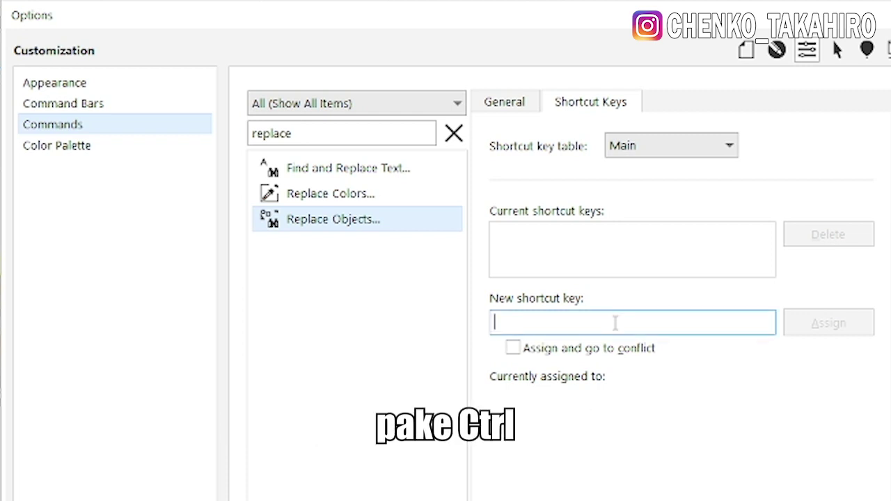
key(ctrl+1)
click(829, 323)
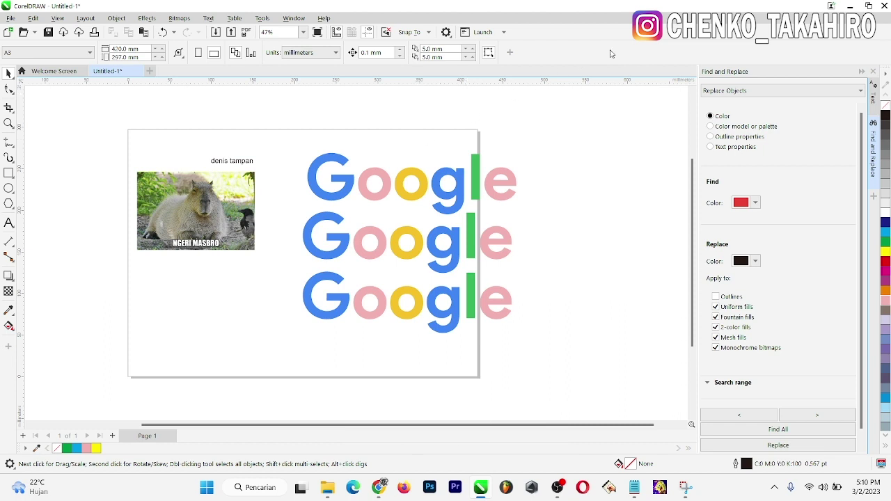
Reopen Find and Replace with Ctrl+1 and sample the logo's blue as the Find color.
click(873, 72)
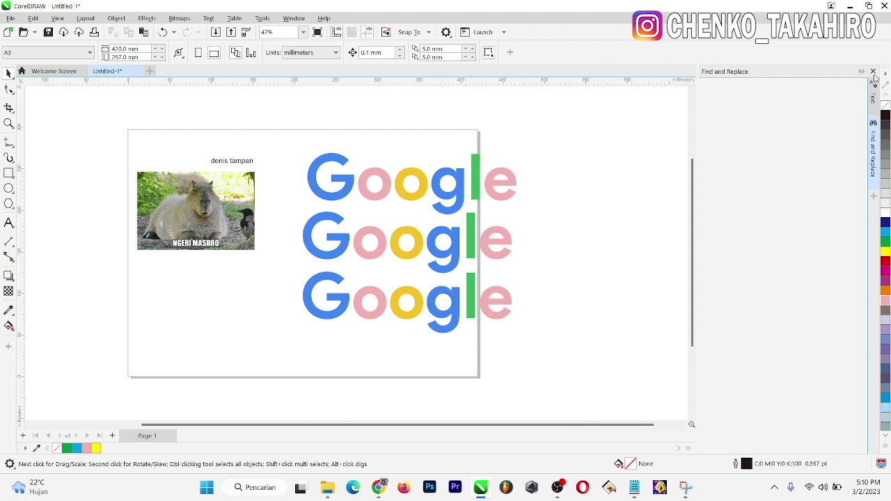
key(ctrl+1)
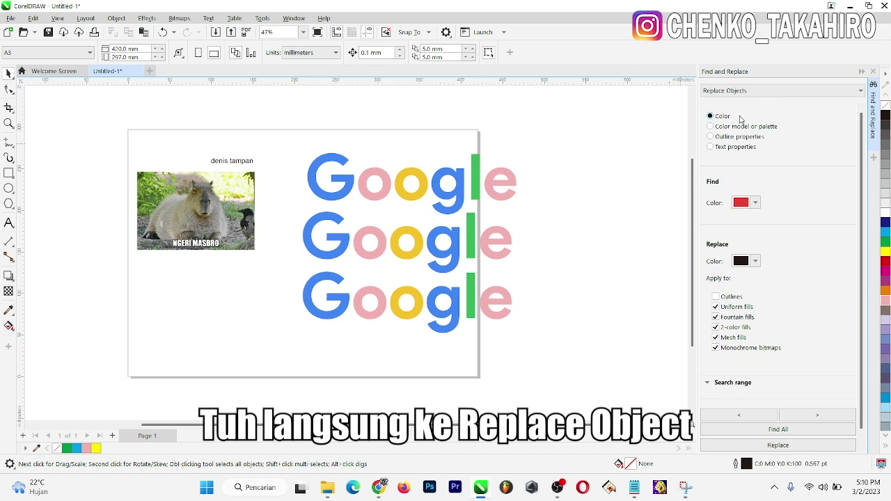
click(755, 202)
click(742, 224)
click(453, 304)
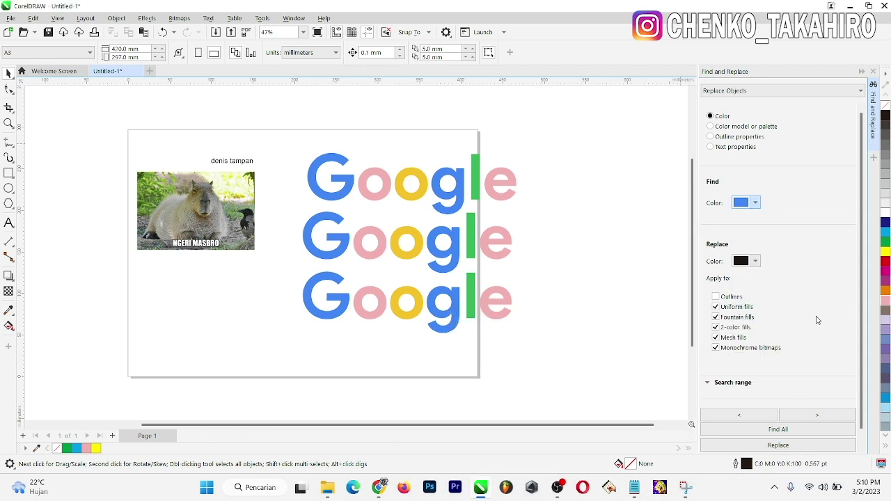
click(778, 430)
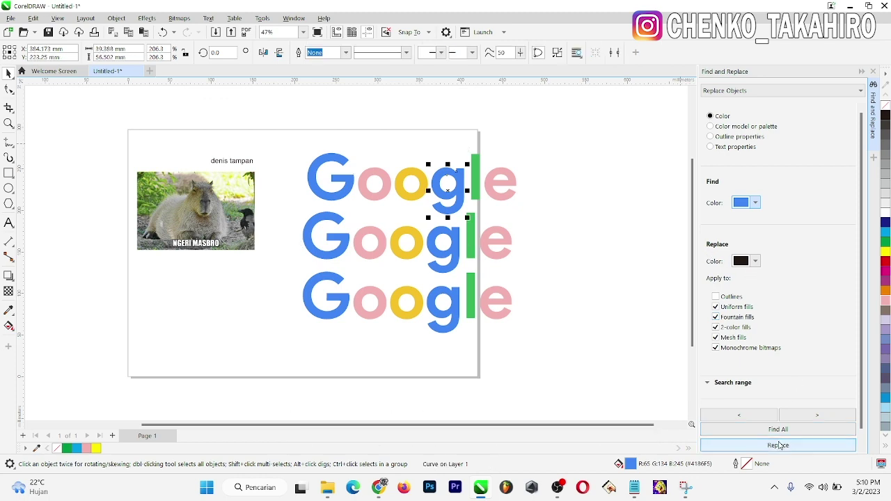
Find all the blue letters and replace them with grey.
click(755, 202)
click(755, 203)
click(886, 175)
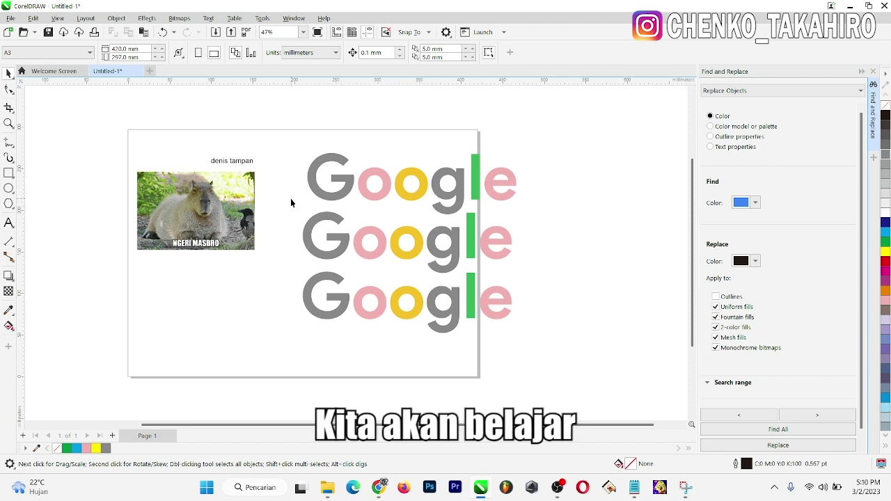
Delete the two lower Google logo rows, leaving one logo selected.
mouse_move(291, 203)
mouse_down()
mouse_move(455, 274)
mouse_move(590, 366)
mouse_move(587, 374)
mouse_up()
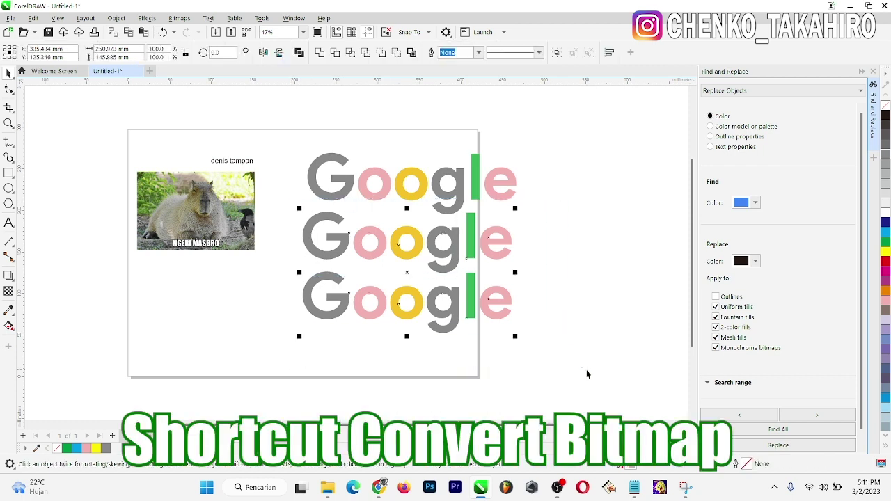
key(Delete)
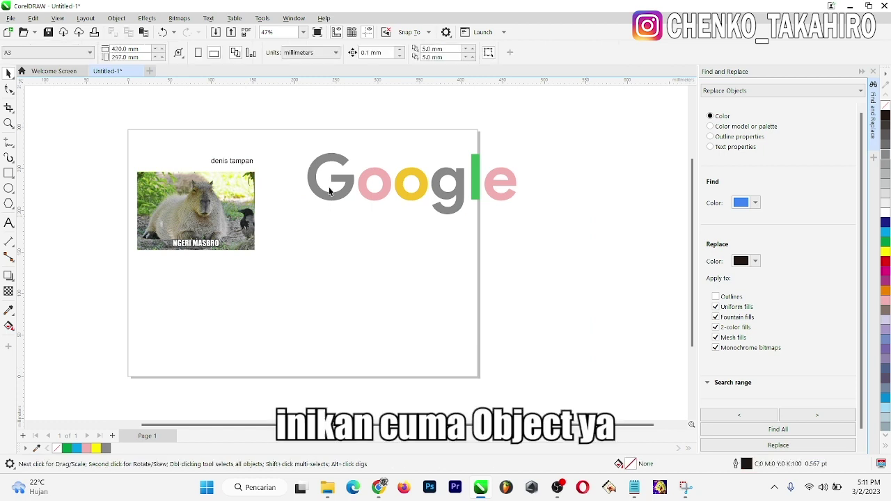
click(314, 180)
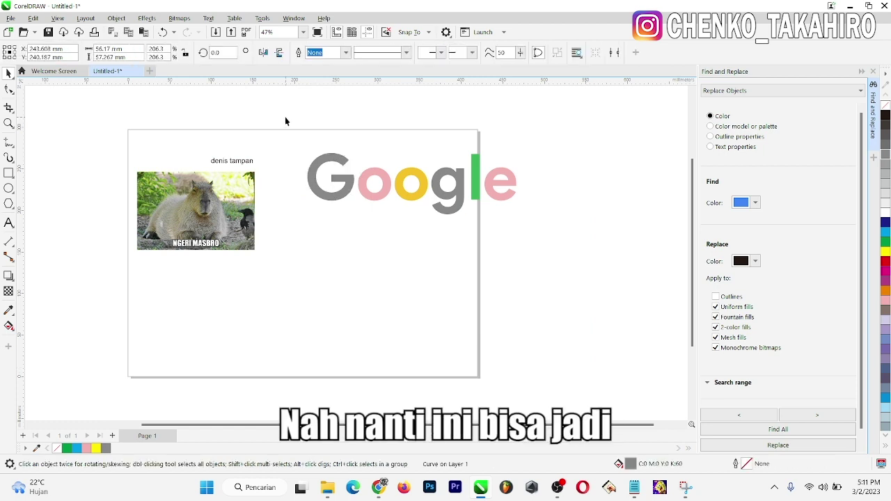
click(285, 116)
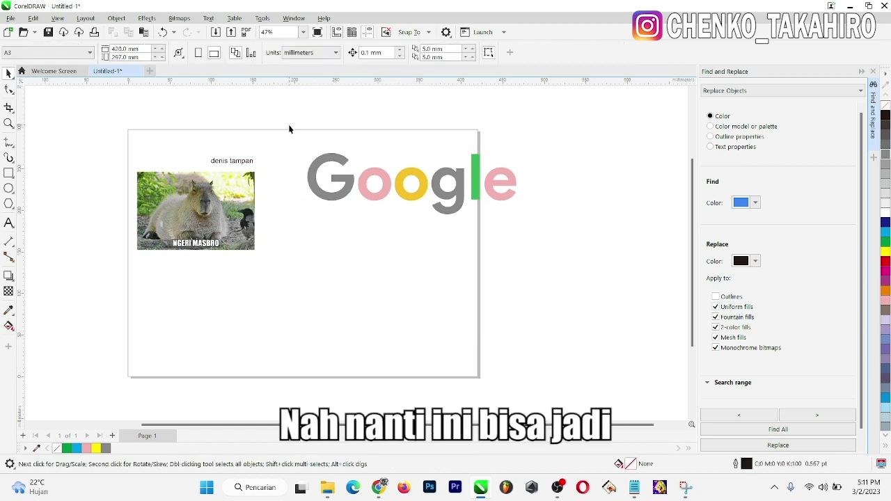
click(420, 200)
Convert the remaining logo to an RGB Color (24-bit) bitmap.
click(179, 18)
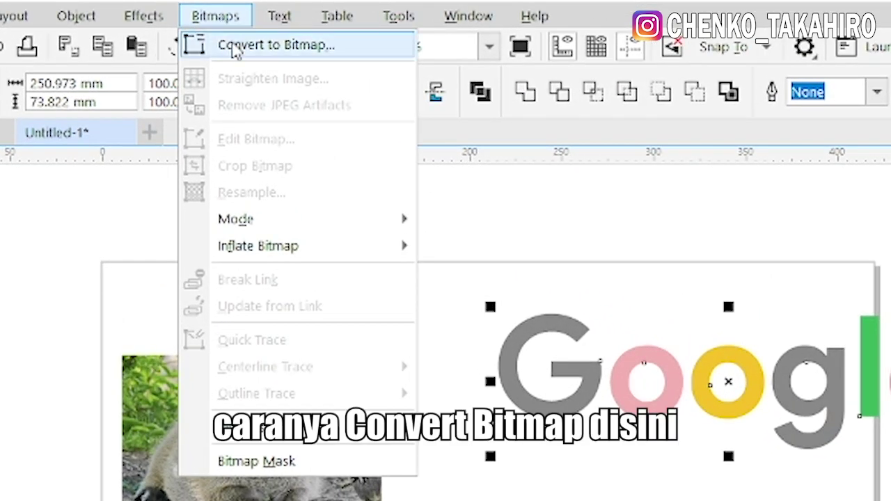
click(68, 286)
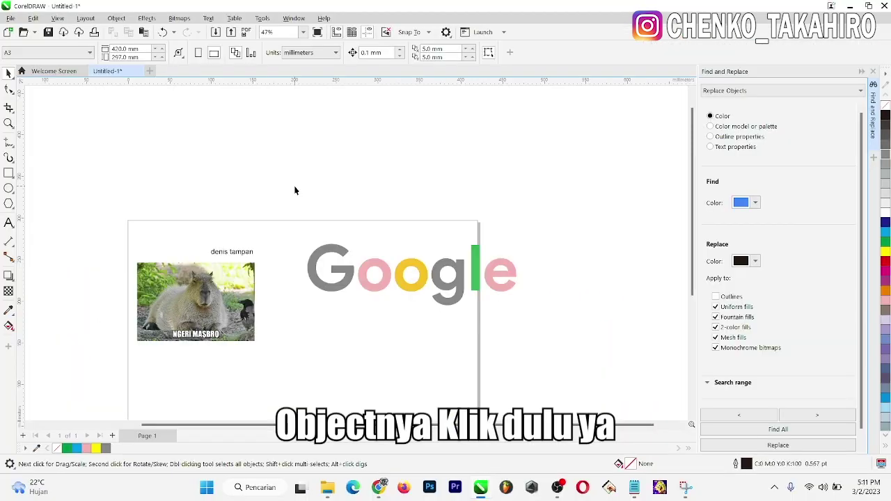
click(410, 272)
click(179, 18)
click(202, 31)
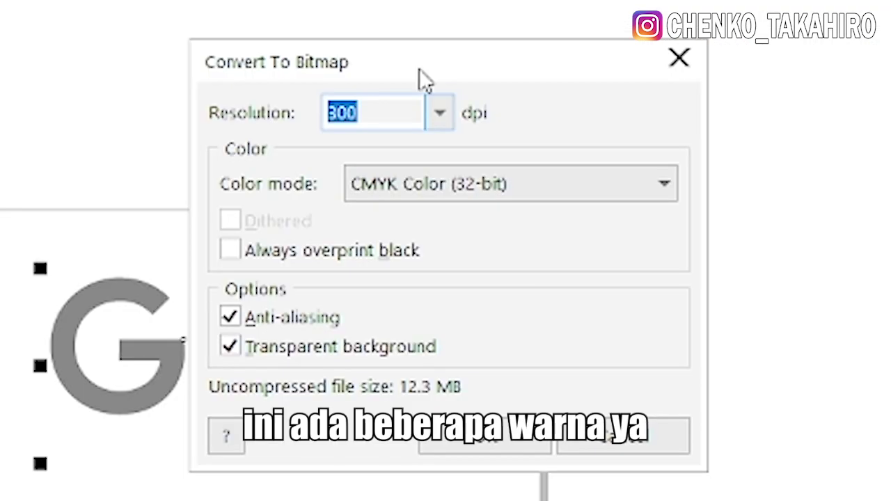
click(465, 185)
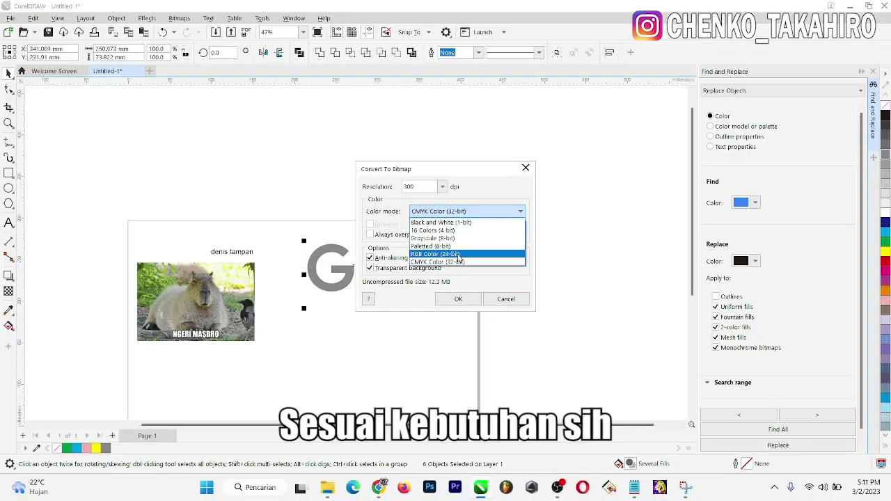
click(458, 254)
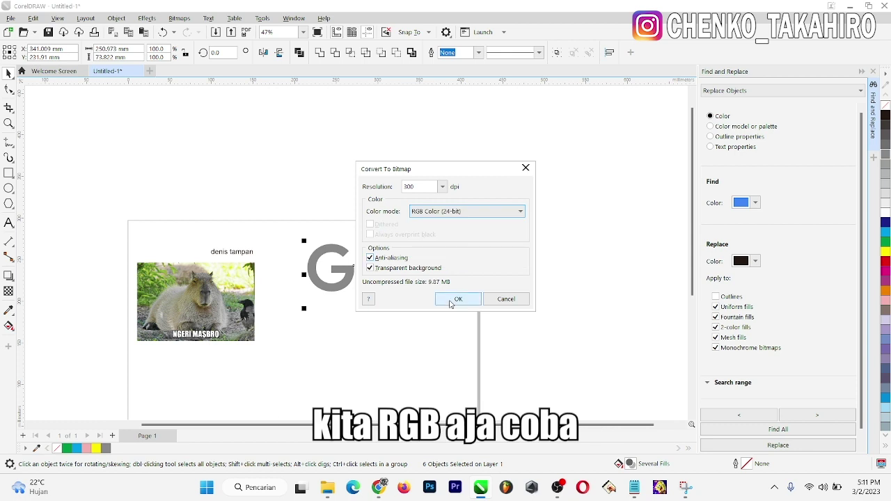
click(458, 299)
Move and rotate the bitmap logo, then undo the conversion to restore editable letters.
mouse_move(394, 248)
mouse_down()
mouse_move(388, 224)
mouse_move(401, 296)
mouse_move(390, 294)
mouse_up()
click(404, 244)
click(390, 262)
click(394, 292)
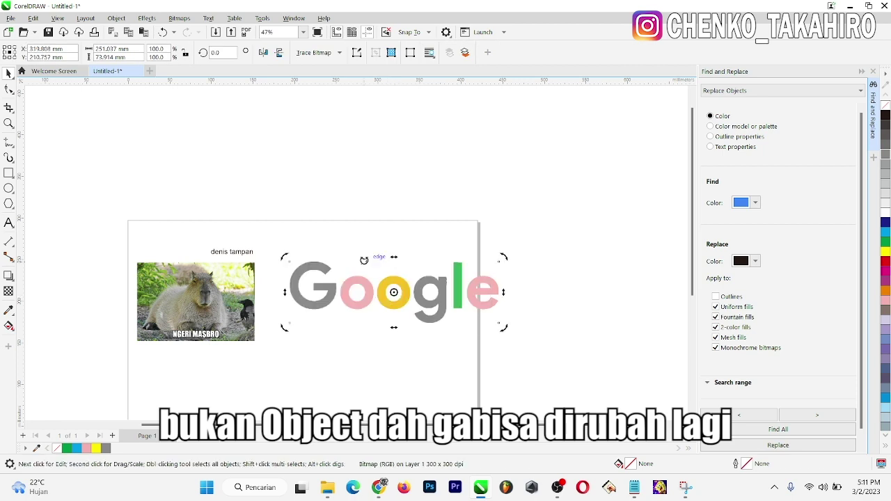
drag(364, 260, 379, 299)
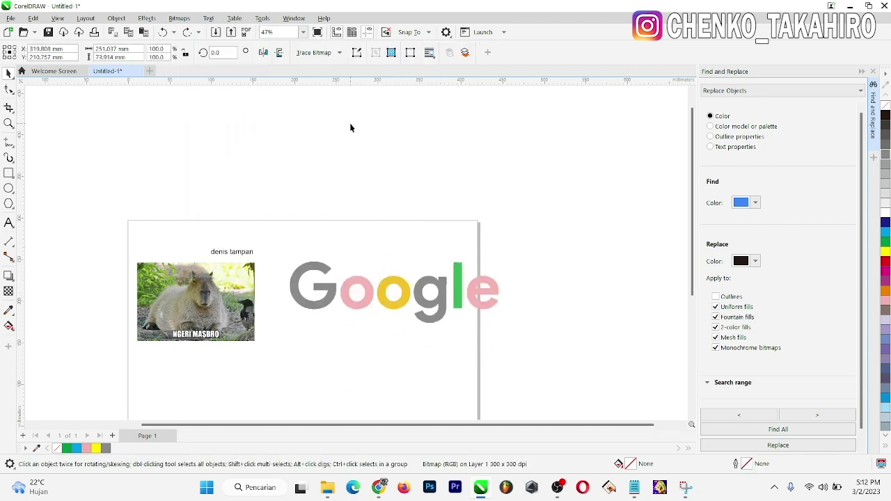
key(ctrl+z)
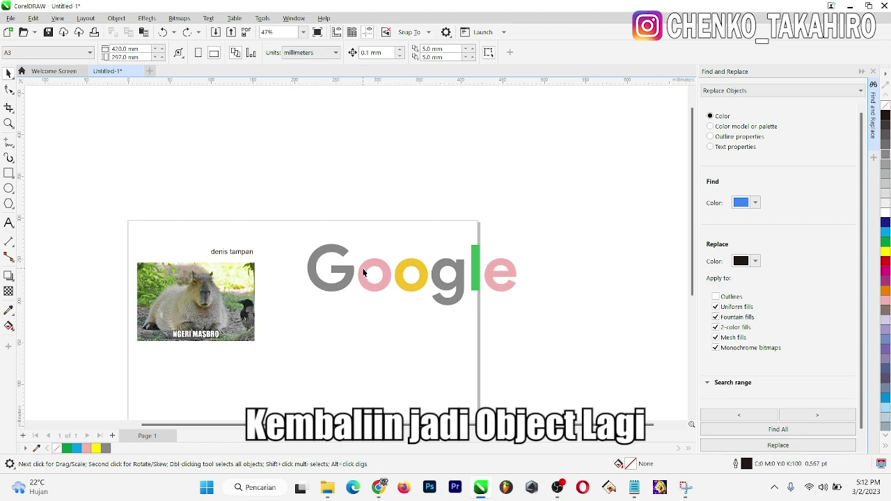
Search 'convert' in customization and assign Alt+L to Convert to Bitmap.
click(262, 18)
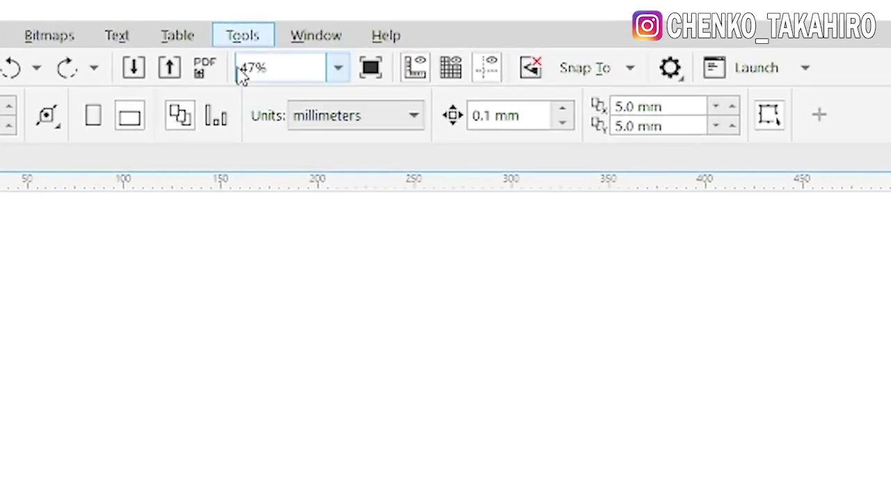
click(264, 19)
mouse_move(277, 32)
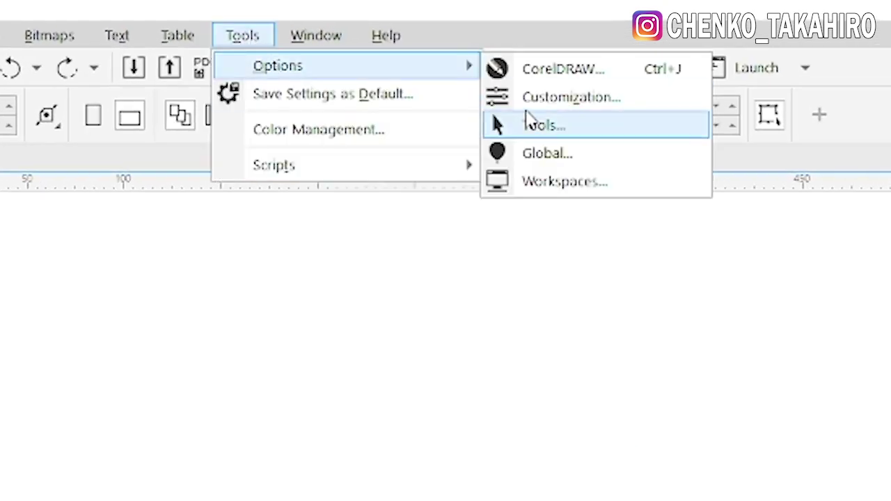
click(388, 56)
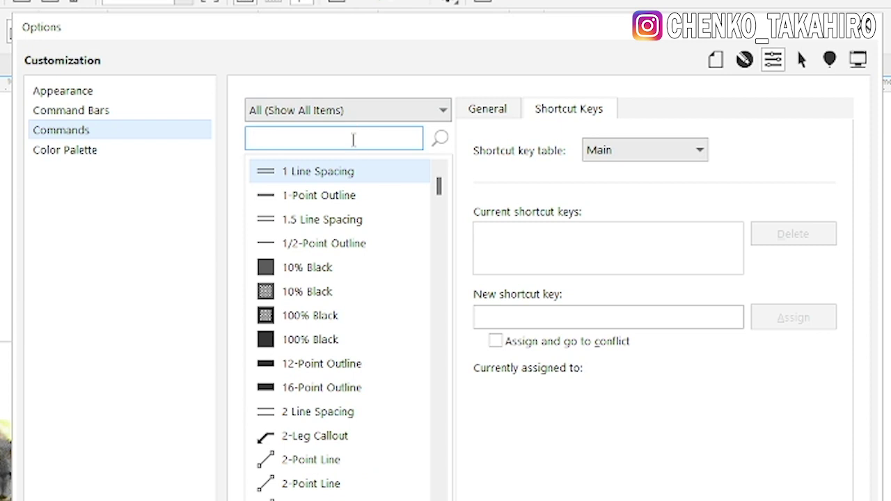
text(co)
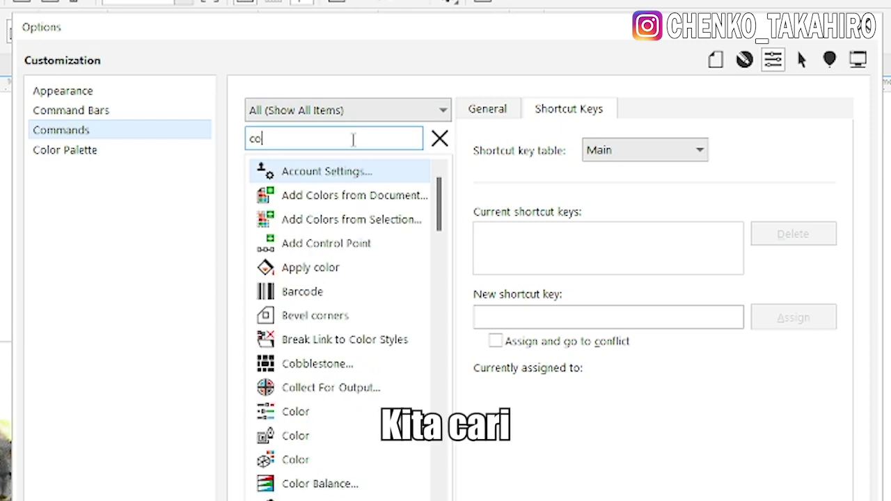
text(nvert)
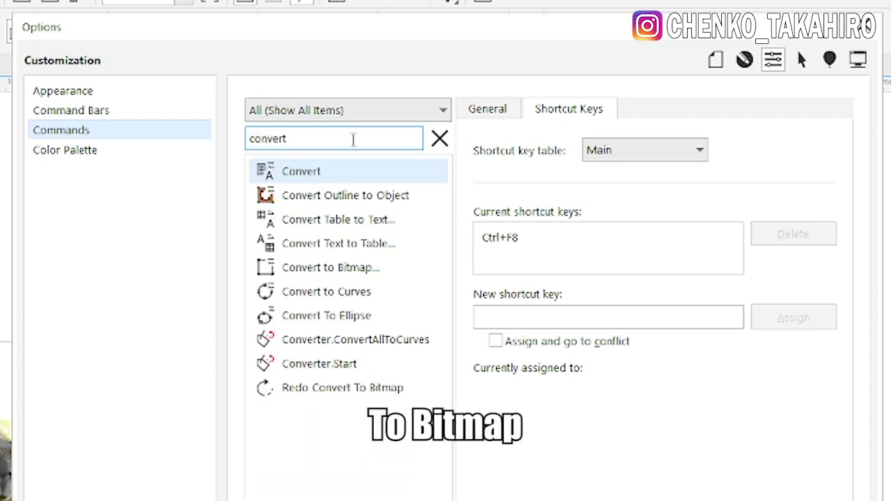
click(334, 277)
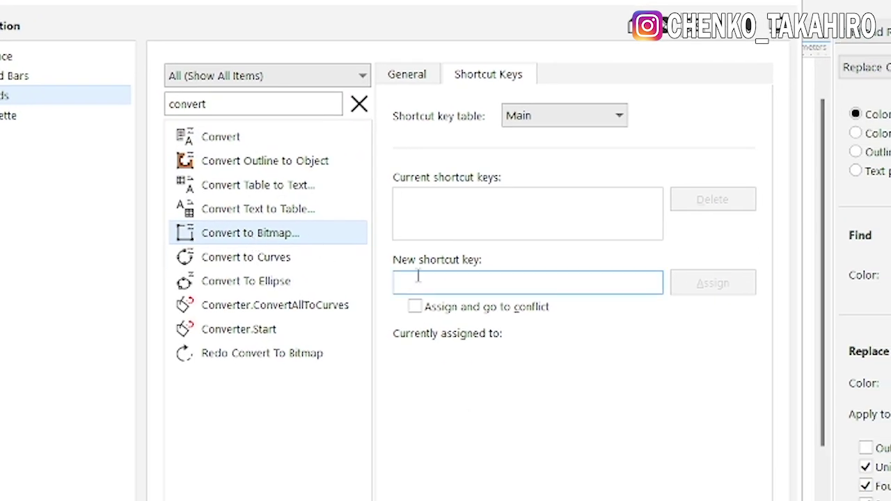
click(417, 276)
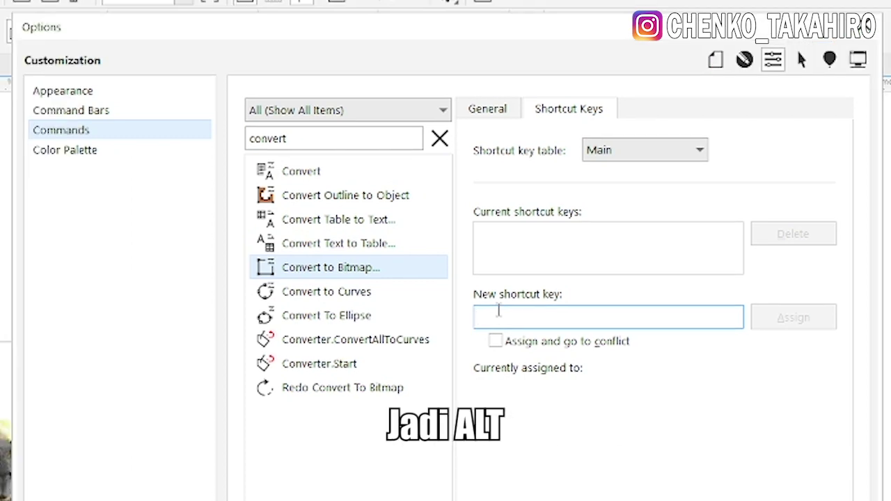
key(alt+l)
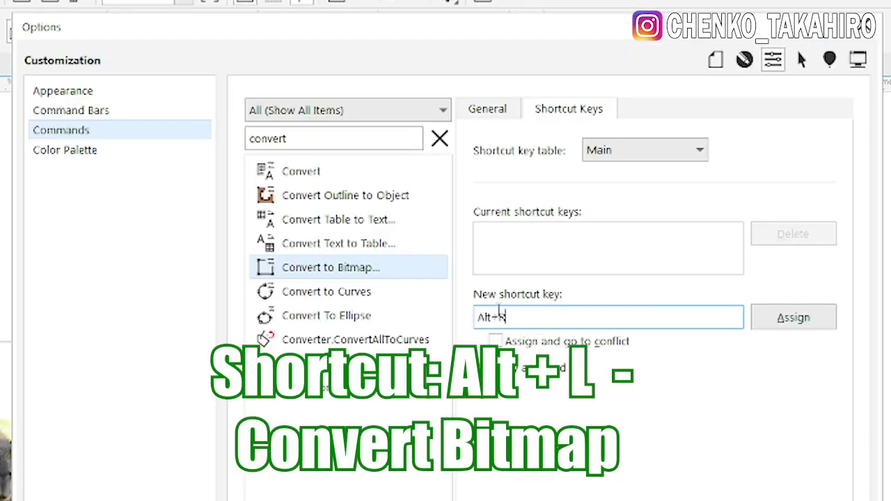
click(795, 320)
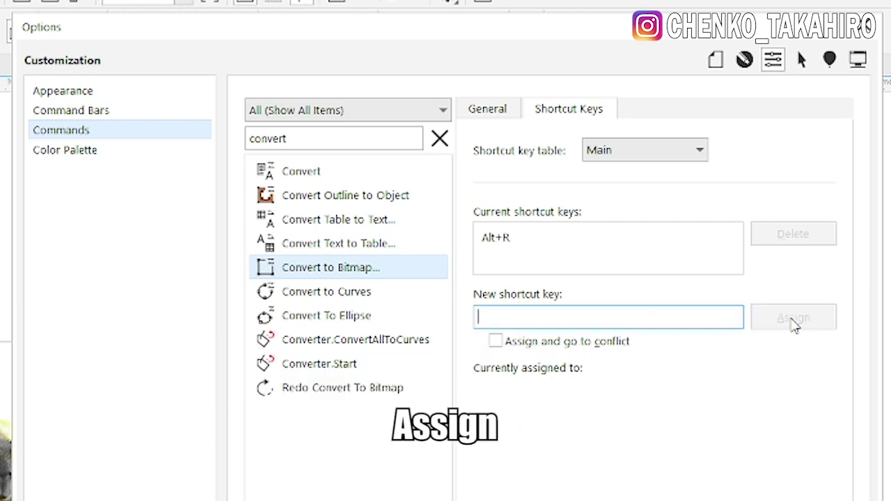
click(742, 463)
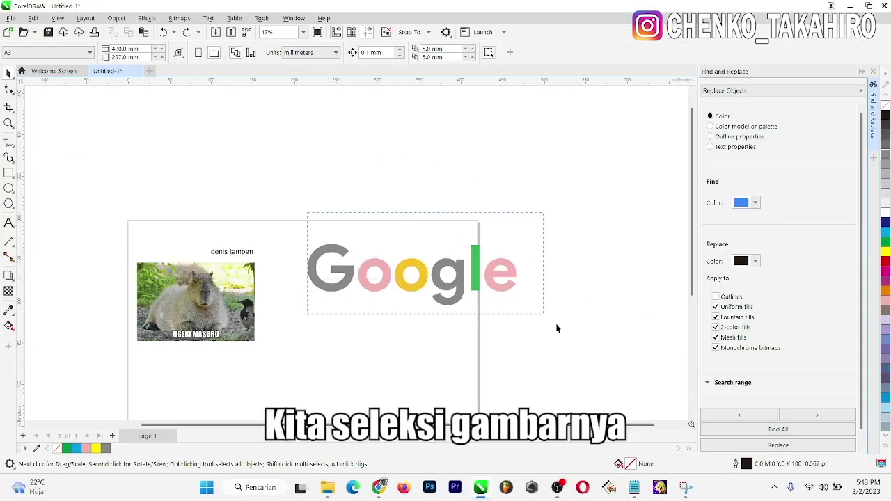
Convert the Google letters to a Grayscale (8-bit) bitmap with Alt+L and nudge it left.
drag(428, 278, 556, 326)
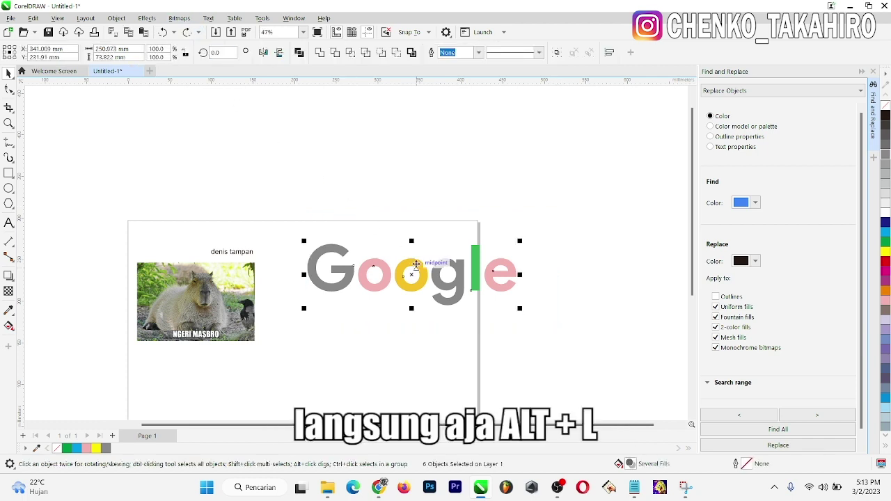
key(alt+l)
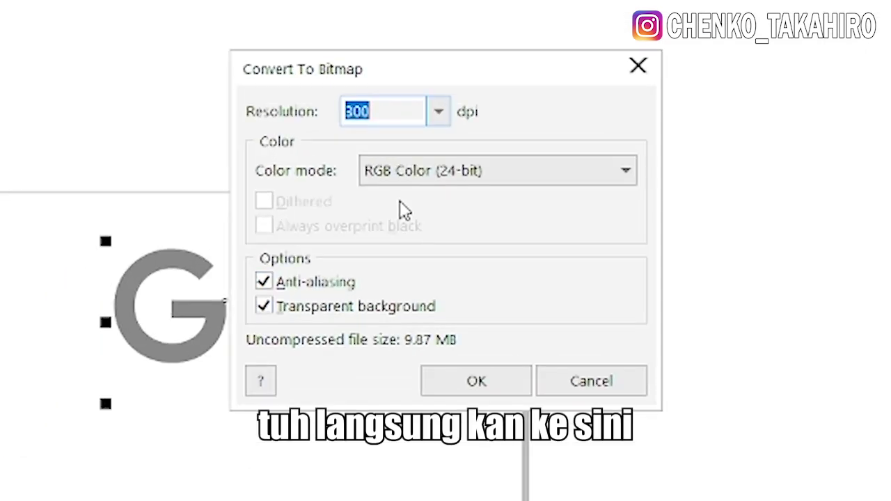
click(438, 176)
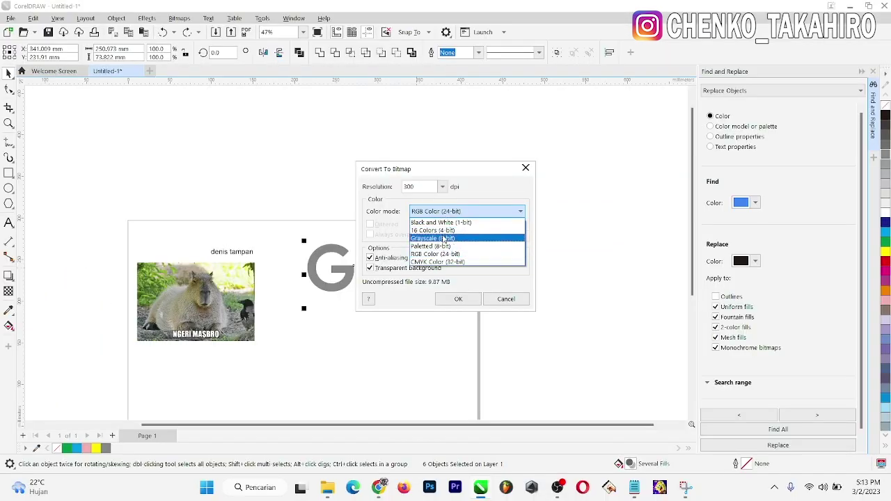
click(444, 240)
click(458, 299)
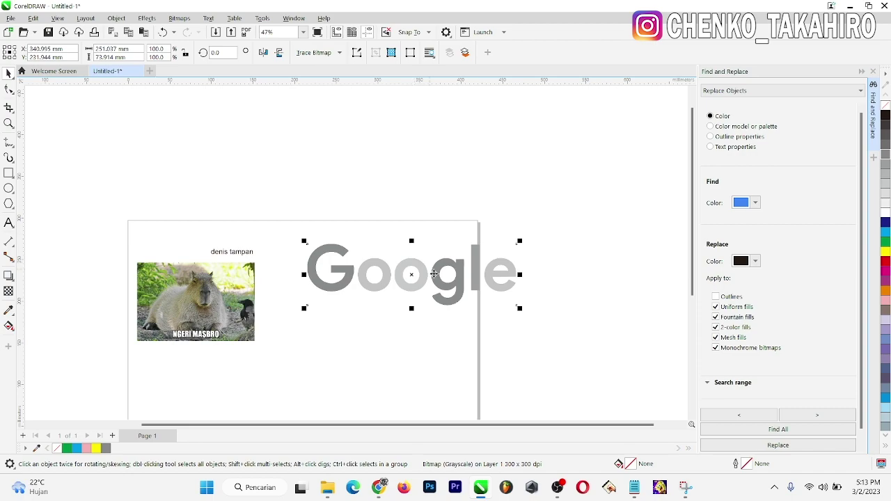
drag(434, 274, 415, 277)
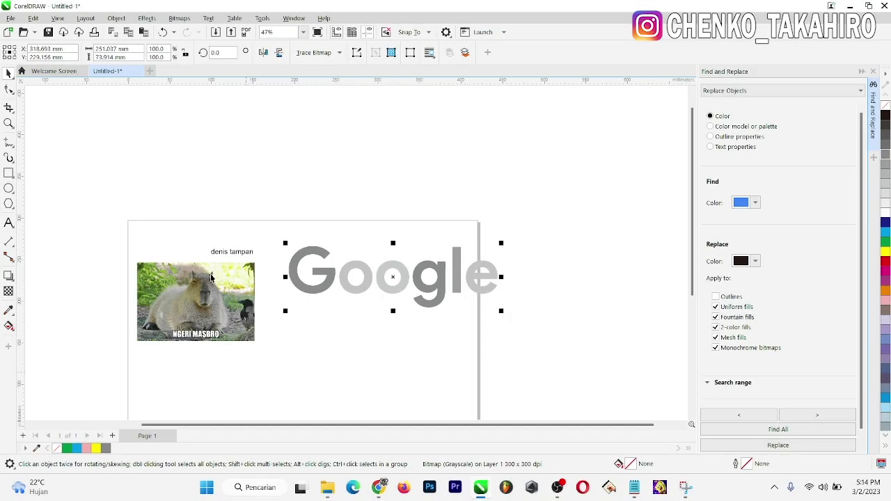
Enlarge the caption text to about 72 pt and move it above the page.
click(222, 253)
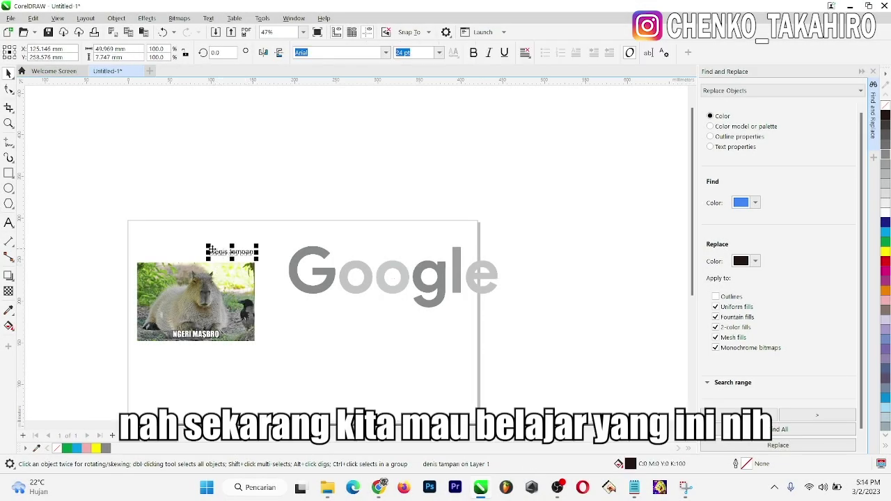
drag(206, 244, 123, 183)
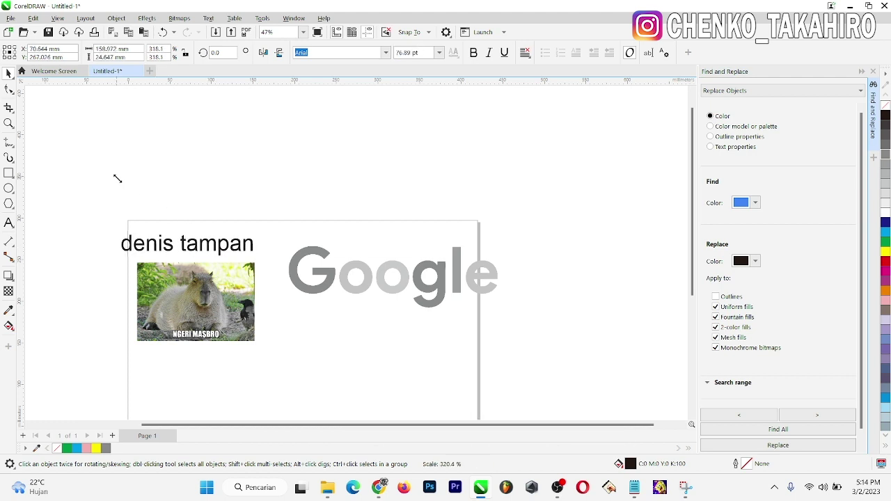
drag(173, 247, 276, 203)
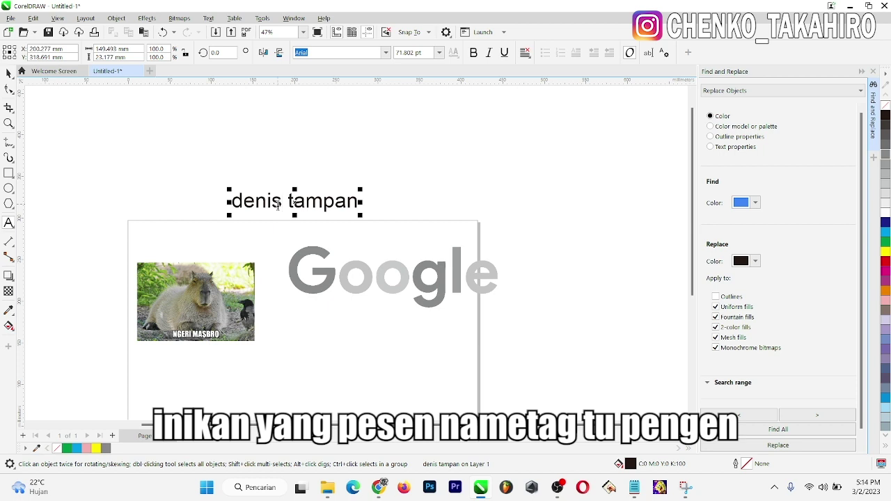
Try UPPERCASE and Title Case on the caption, ending with lowercase 'denis tampan'.
double_click(277, 204)
key(ctrl+a)
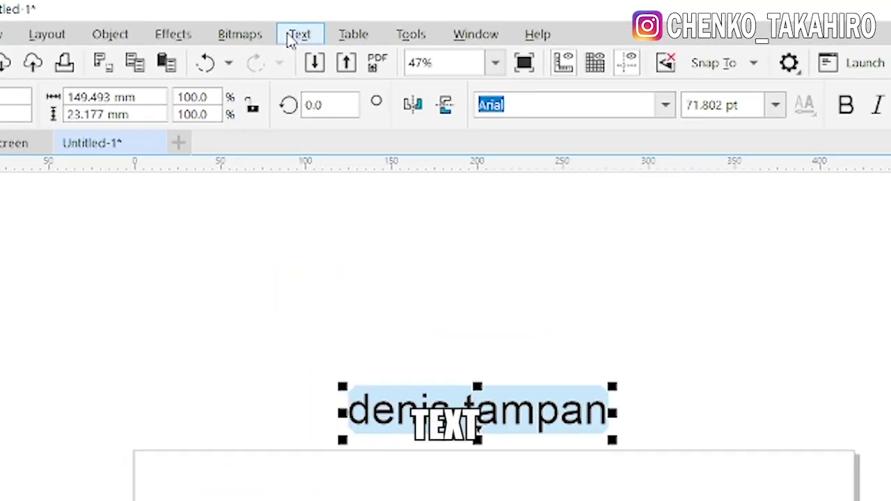
click(293, 39)
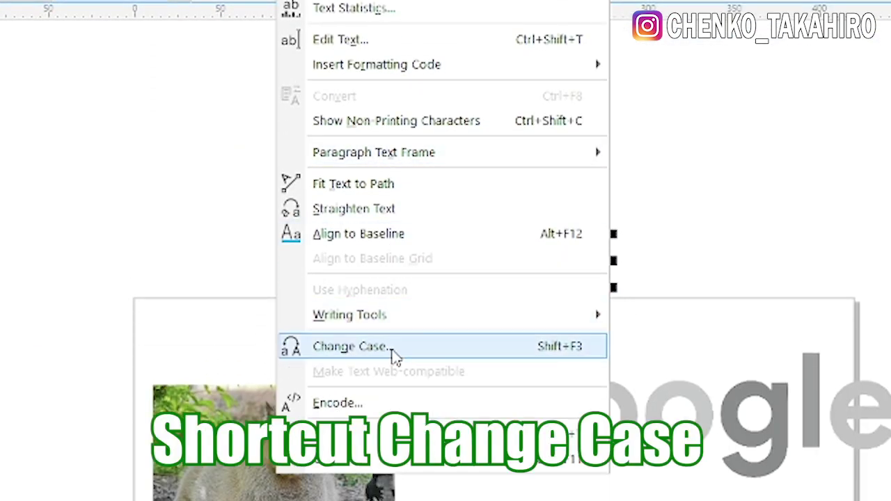
click(390, 346)
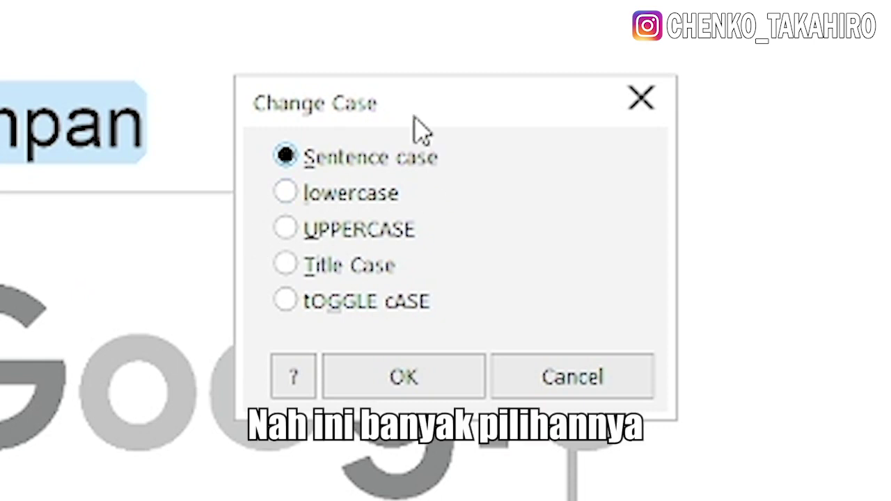
click(382, 245)
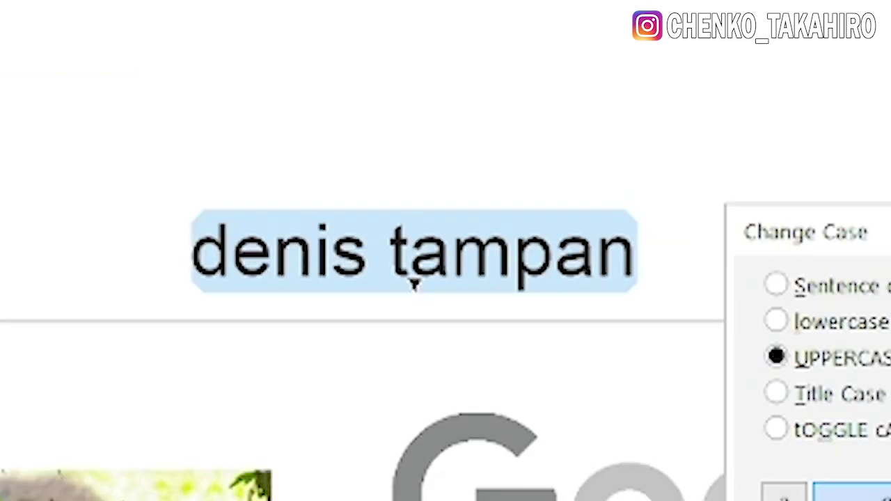
click(406, 382)
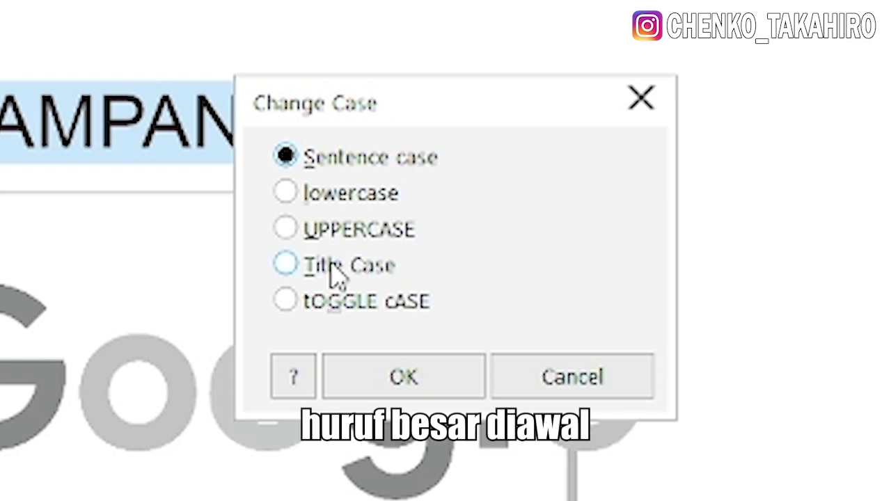
click(332, 265)
click(392, 382)
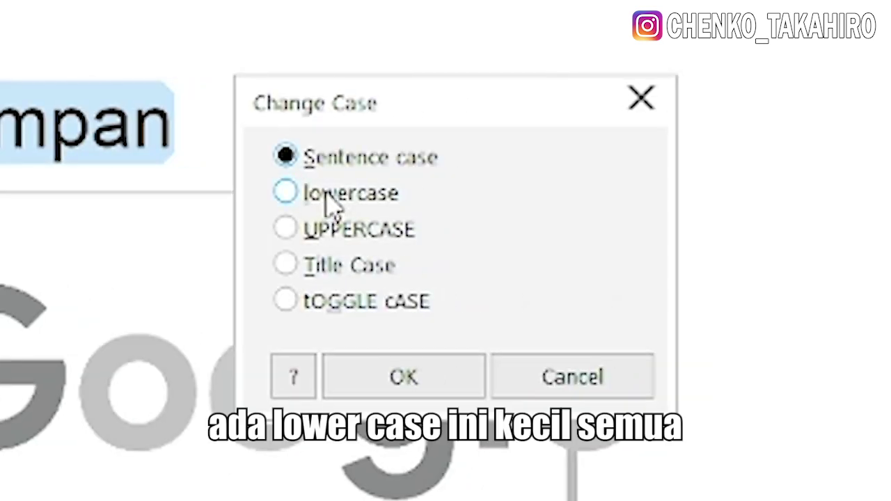
click(331, 196)
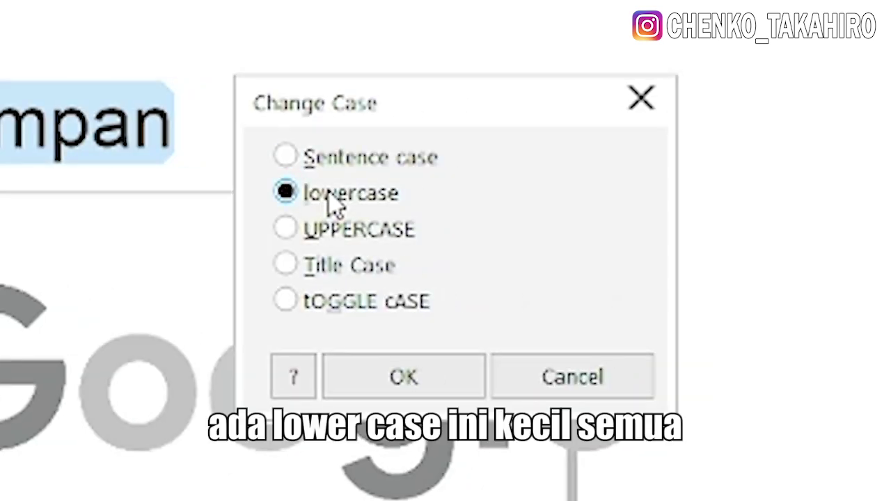
click(398, 386)
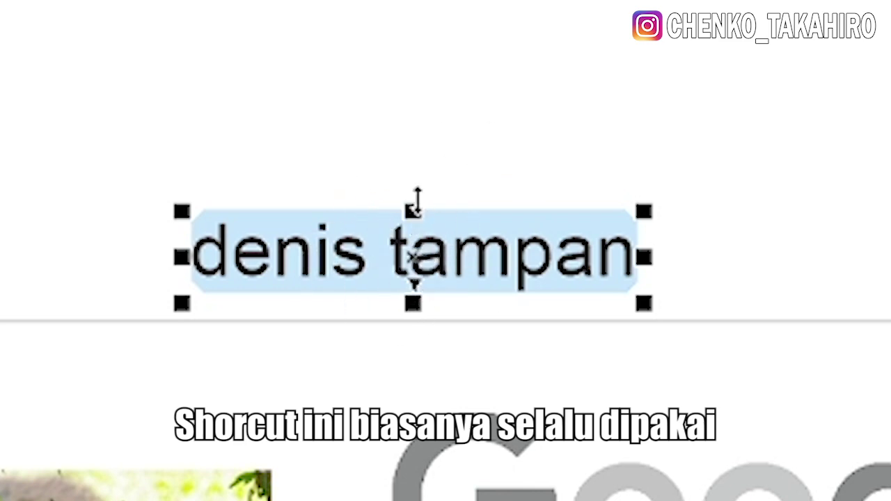
Search 'change' in customization and assign Alt+G to Change Case.
click(262, 18)
click(390, 43)
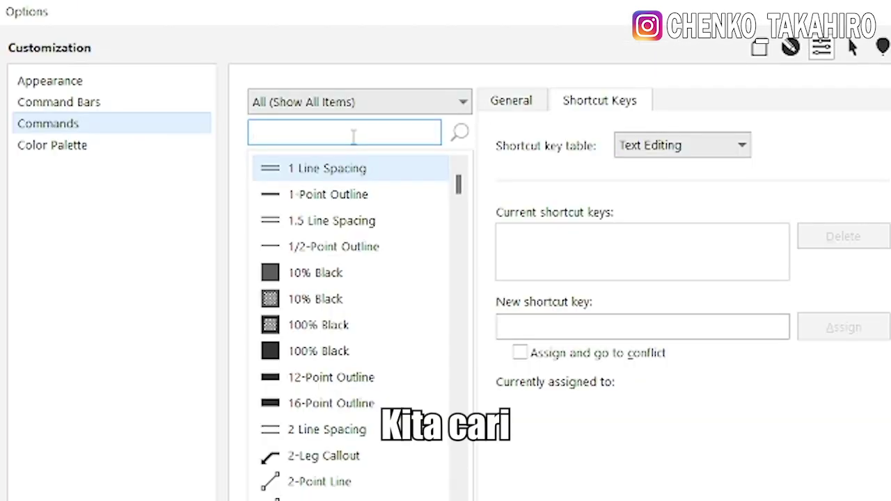
text(change)
click(555, 326)
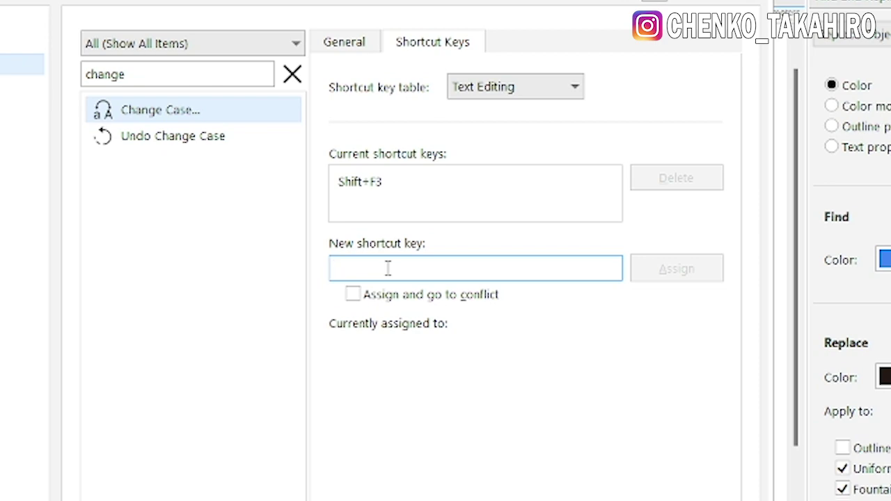
key(alt+g)
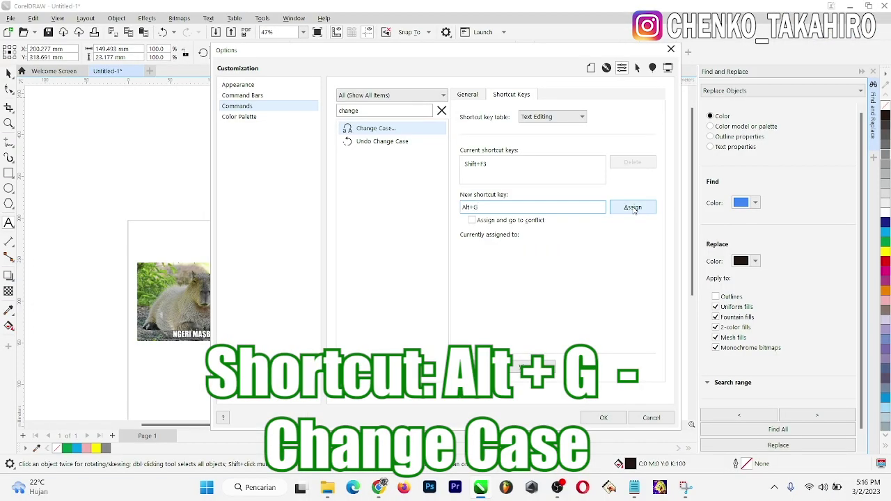
click(634, 209)
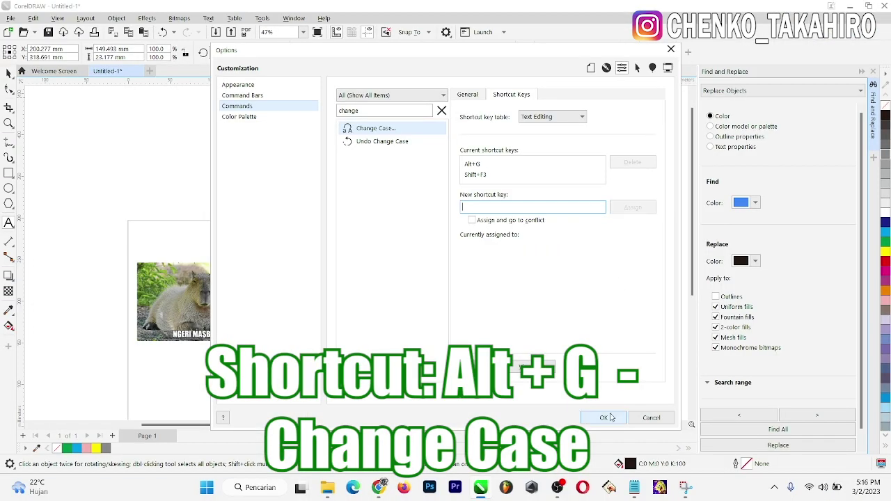
click(611, 418)
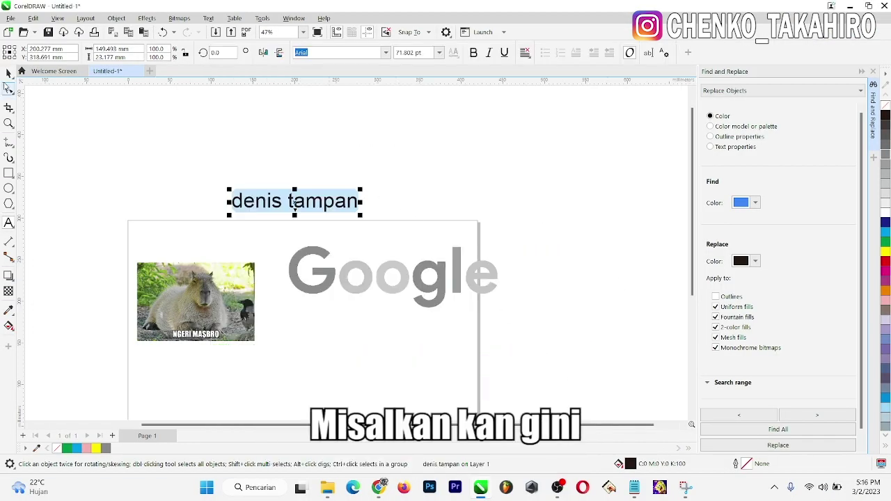
Make the caption UPPERCASE 'DENIS TAMPAN' with Alt+G, then reposition it slightly right.
click(8, 74)
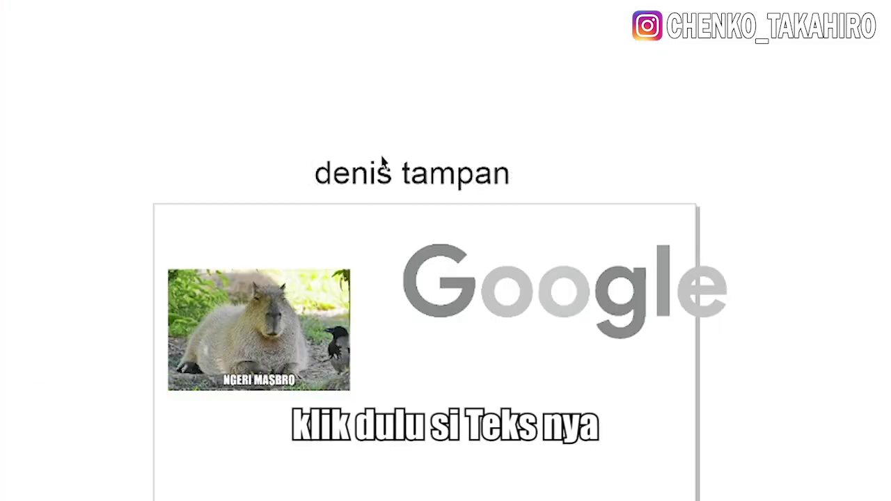
click(386, 175)
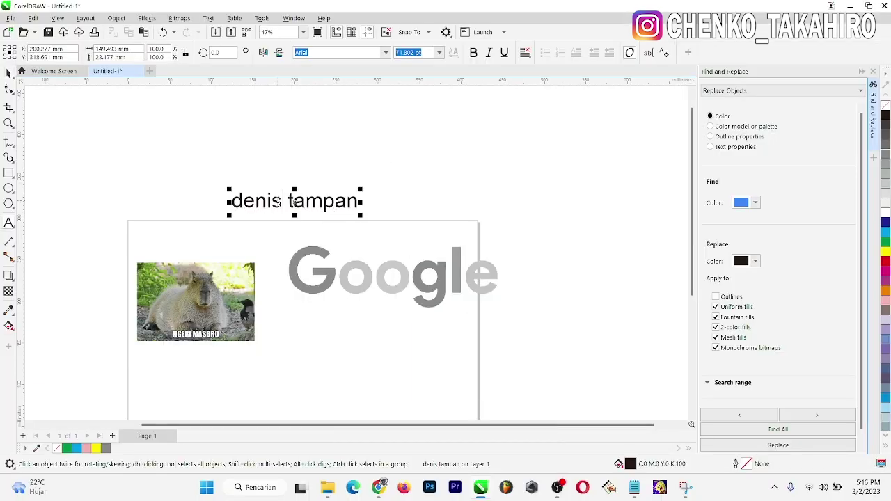
click(13, 78)
click(61, 72)
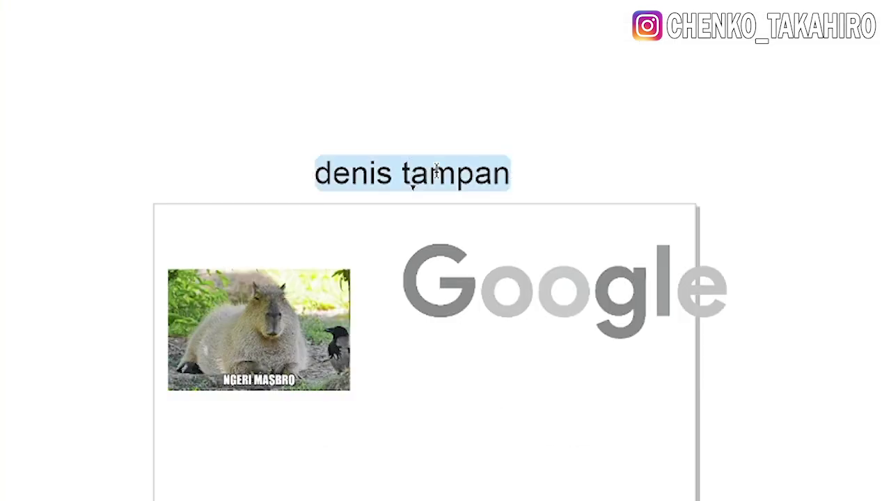
key(alt+g)
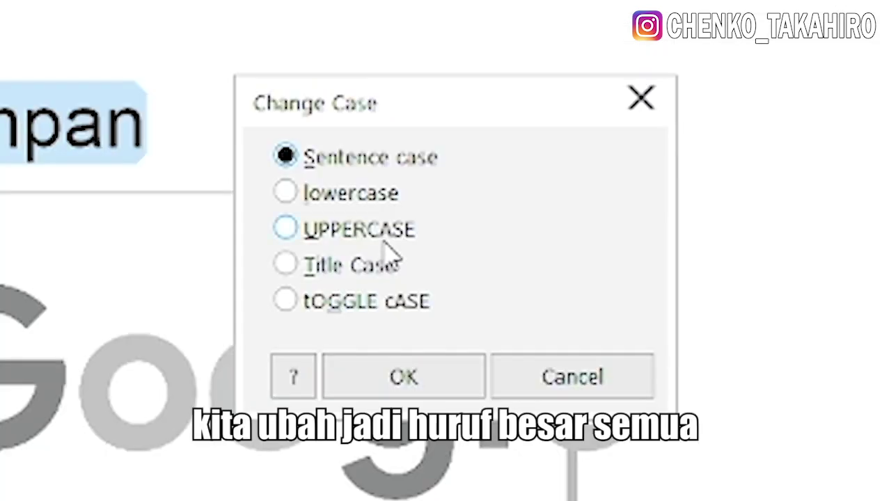
click(425, 232)
key(Return)
click(305, 181)
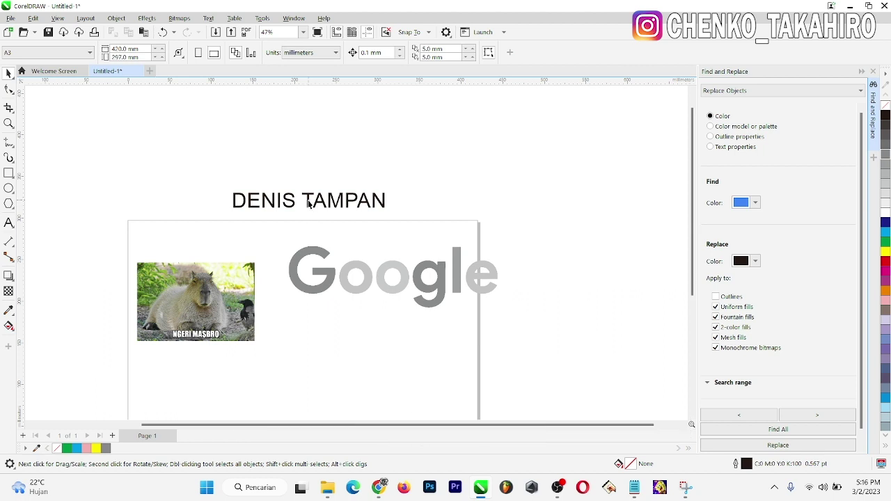
mouse_move(312, 203)
mouse_down()
mouse_move(295, 239)
mouse_move(342, 205)
mouse_up()
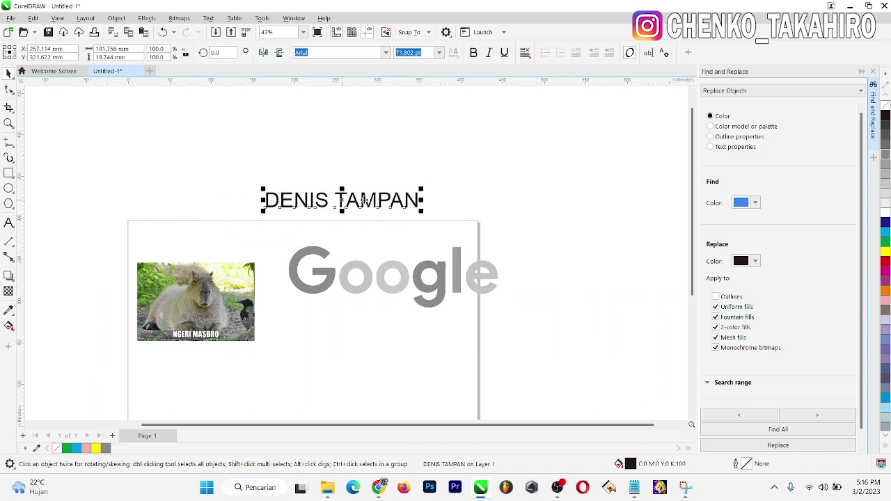